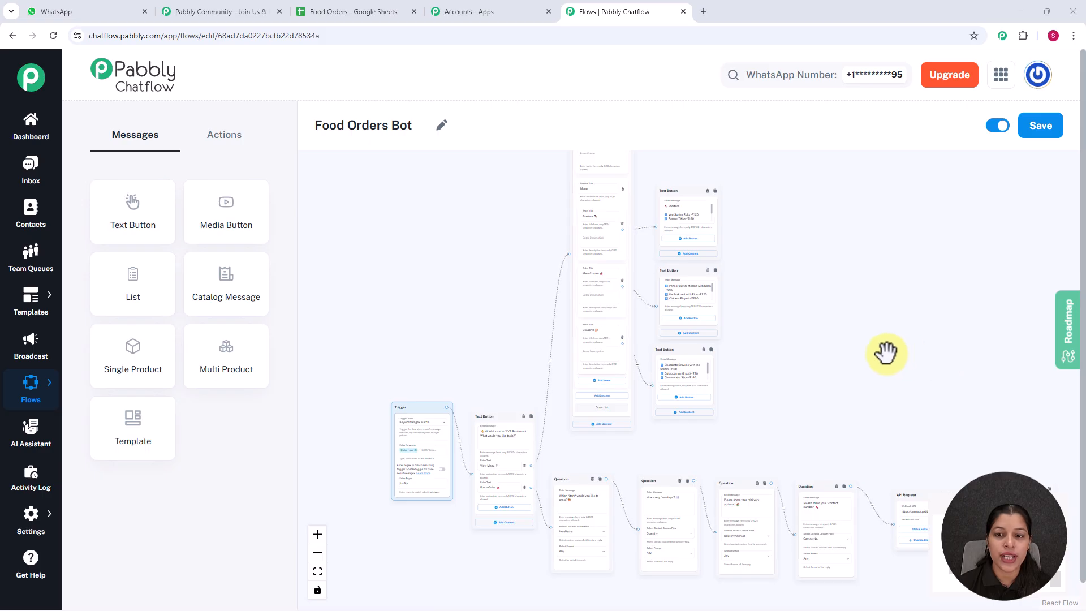
# Examine the Food Orders Bot flow, from the menu category branches through the order questions to the API request and payment message
pyautogui.scroll(5, 883, 354)
pyautogui.moveTo(799, 367); pyautogui.dragTo(994, 317)
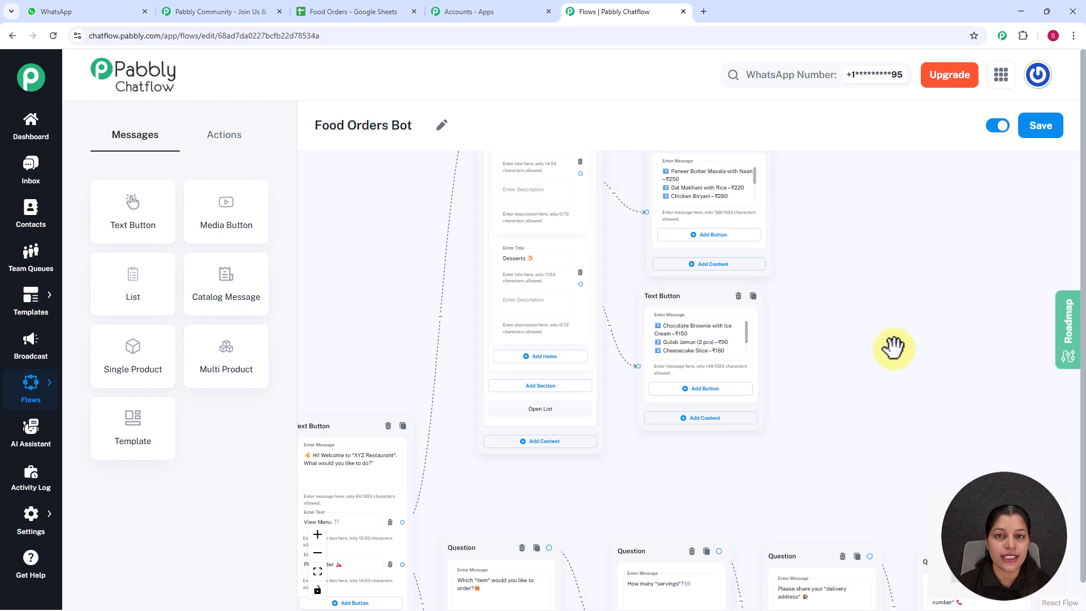
pyautogui.moveTo(891, 347); pyautogui.dragTo(905, 257)
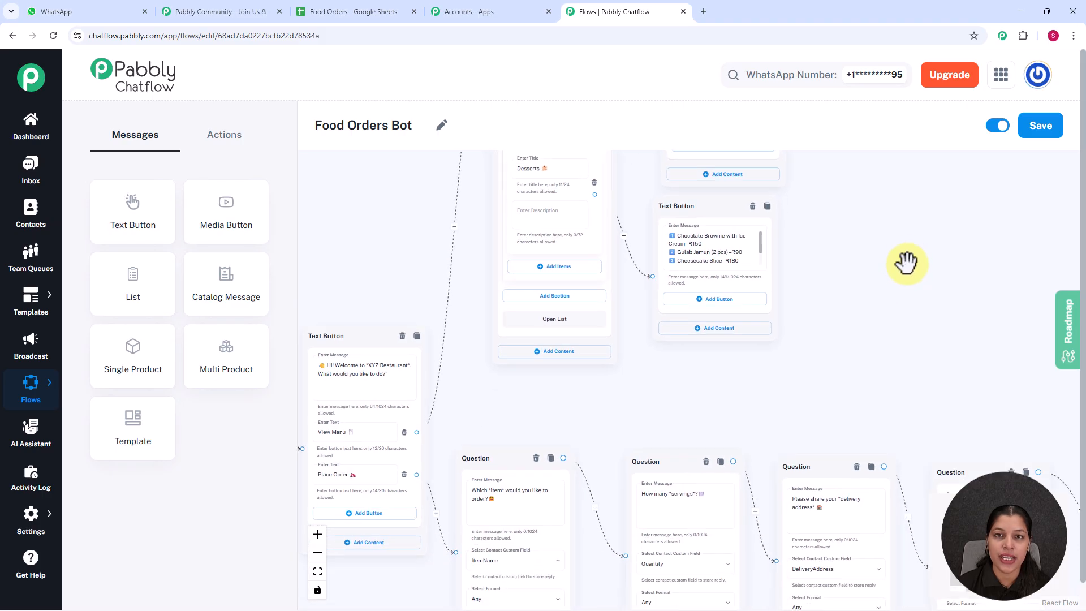
pyautogui.moveTo(897, 315); pyautogui.dragTo(913, 195)
pyautogui.moveTo(985, 250); pyautogui.dragTo(900, 257)
pyautogui.moveTo(994, 260); pyautogui.dragTo(881, 262)
pyautogui.moveTo(976, 260); pyautogui.dragTo(823, 260)
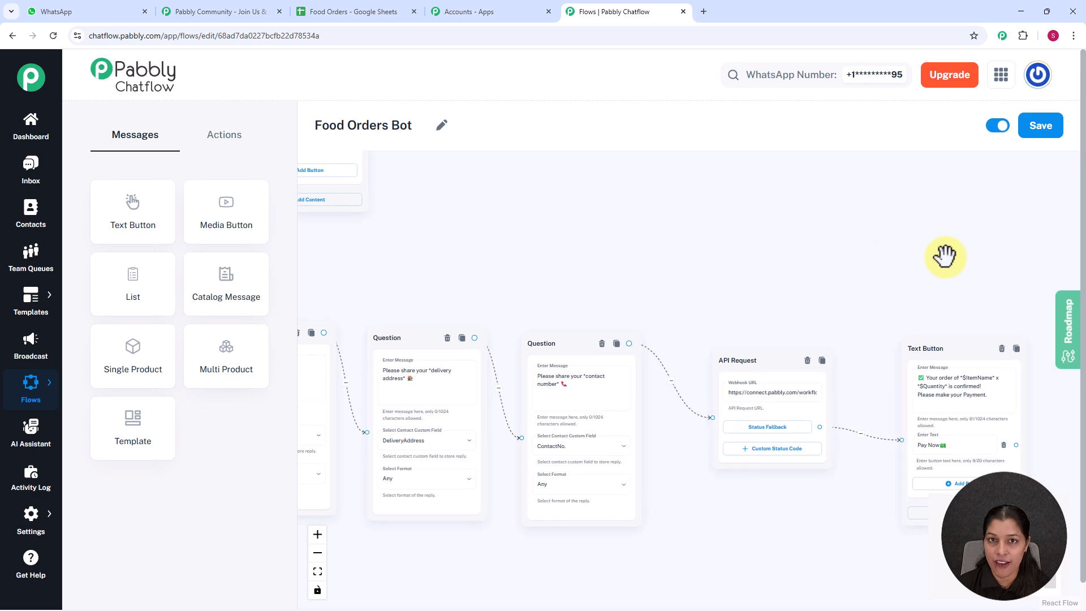
pyautogui.moveTo(933, 262); pyautogui.dragTo(894, 274)
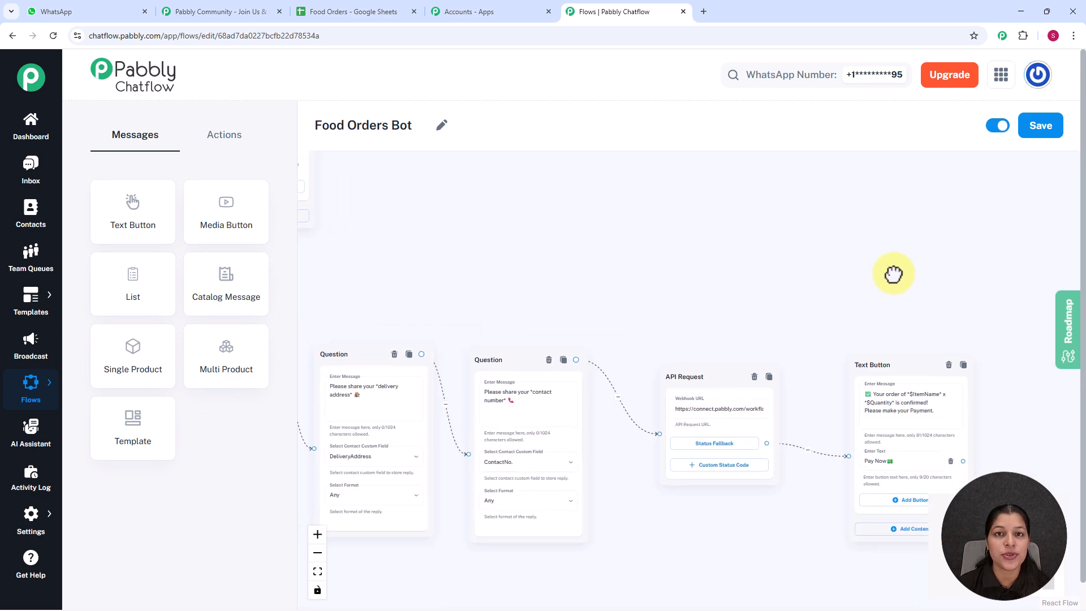
pyautogui.scroll(-3, 883, 271)
pyautogui.moveTo(788, 262); pyautogui.dragTo(865, 352)
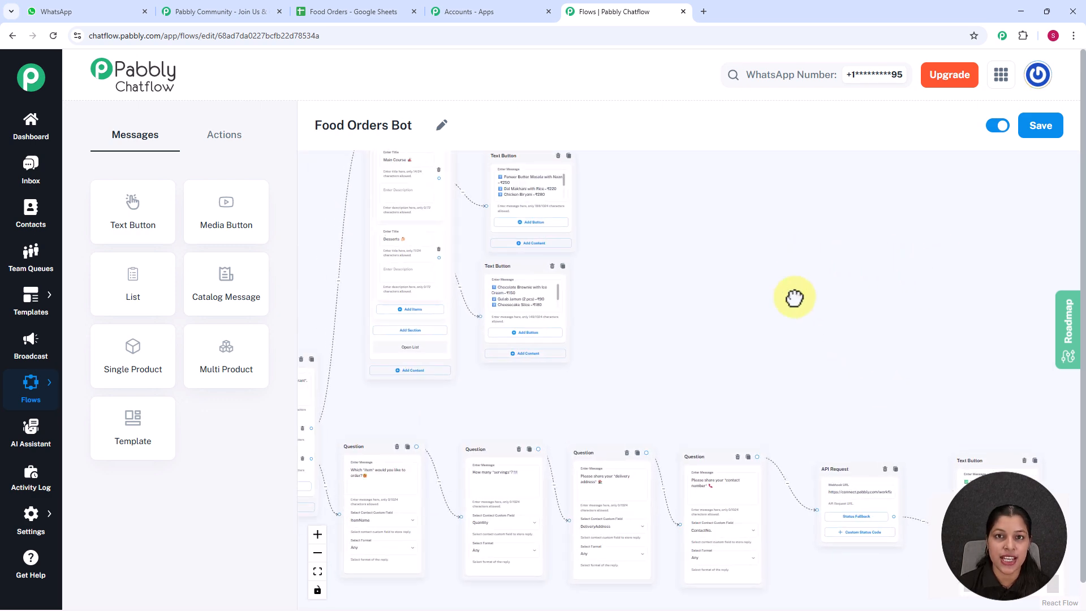
pyautogui.moveTo(783, 282); pyautogui.dragTo(837, 347)
pyautogui.scroll(-2, 834, 342)
pyautogui.moveTo(783, 323); pyautogui.dragTo(825, 375)
pyautogui.scroll(-2, 815, 334)
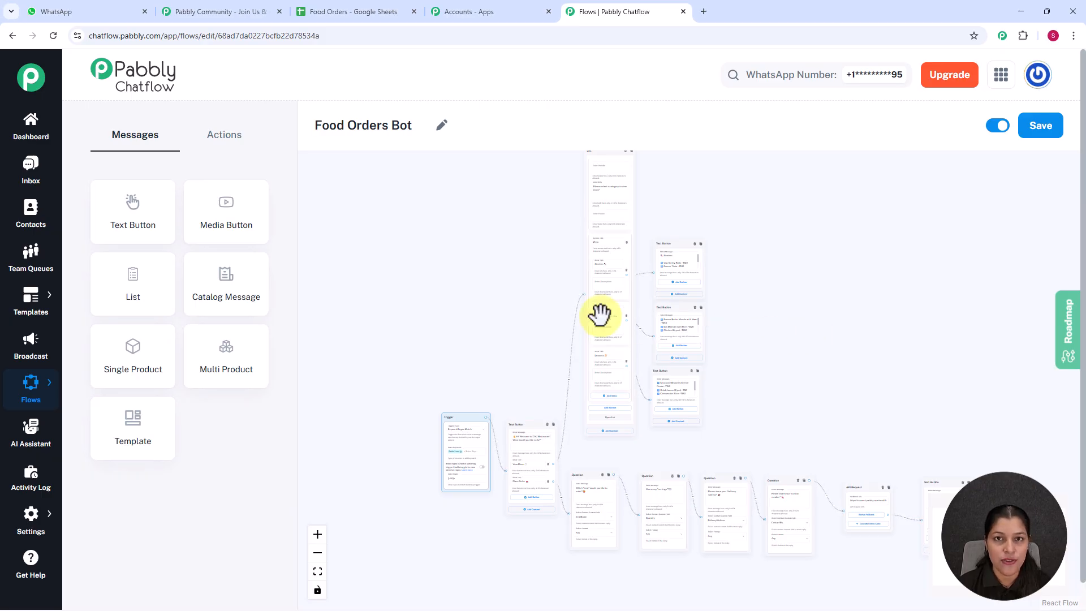
# Switch to WhatsApp and send "Order food" in the Test Number chat to trigger the bot
pyautogui.click(89, 10)
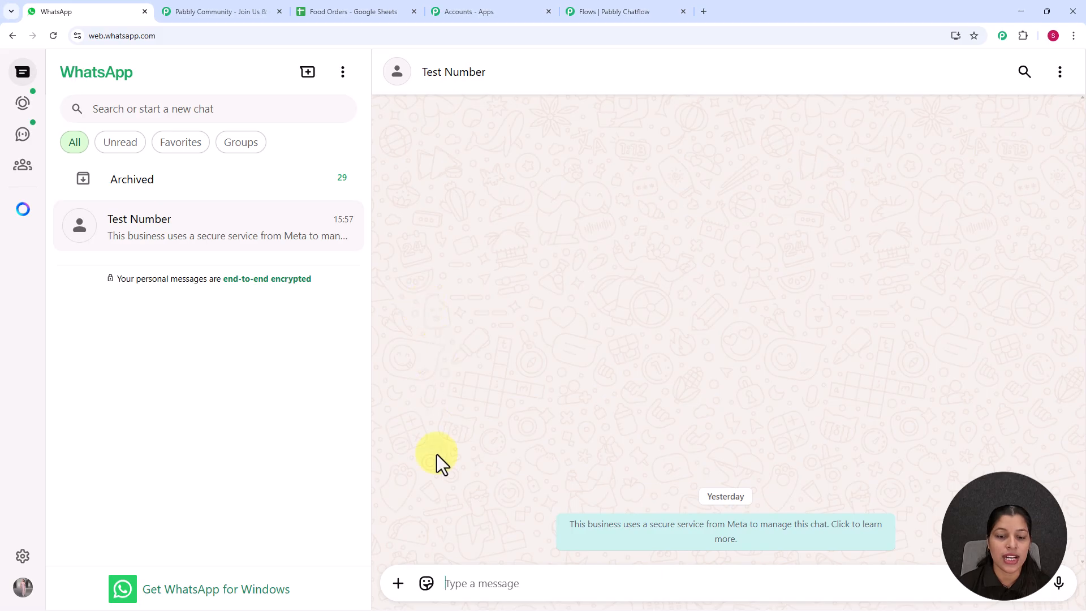
pyautogui.write('Order food')
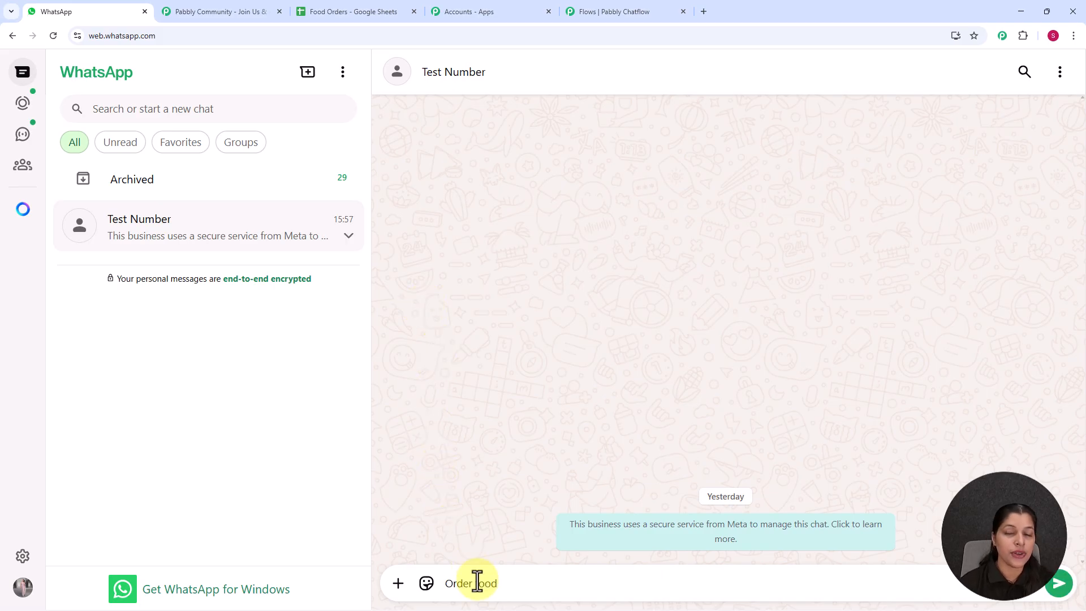
pyautogui.press('Return')
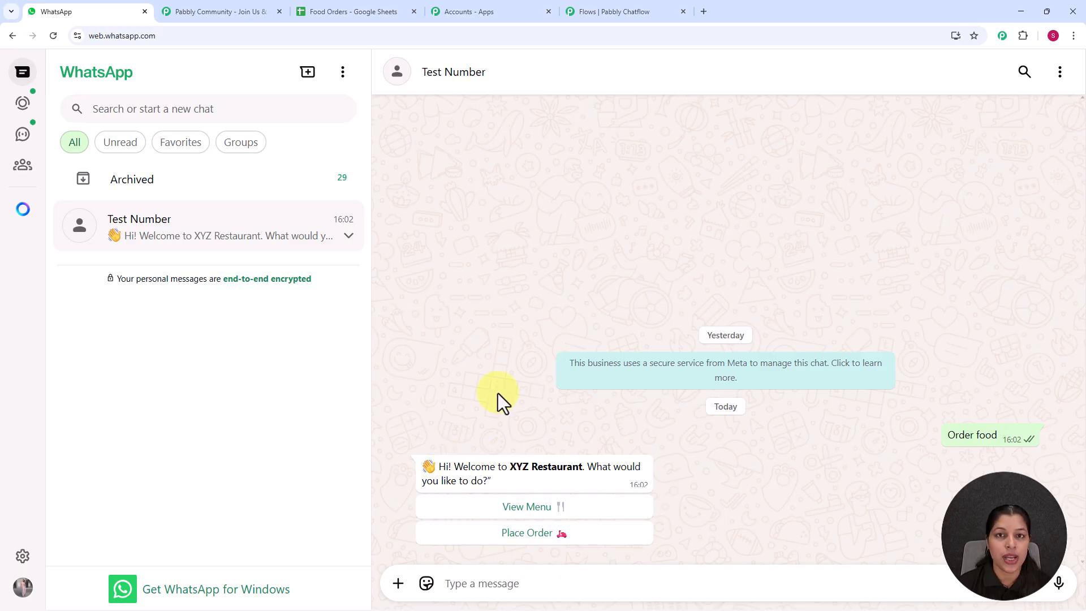
# Choose View Menu in the bot's welcome message and send Starters as the category from its list
pyautogui.click(511, 510)
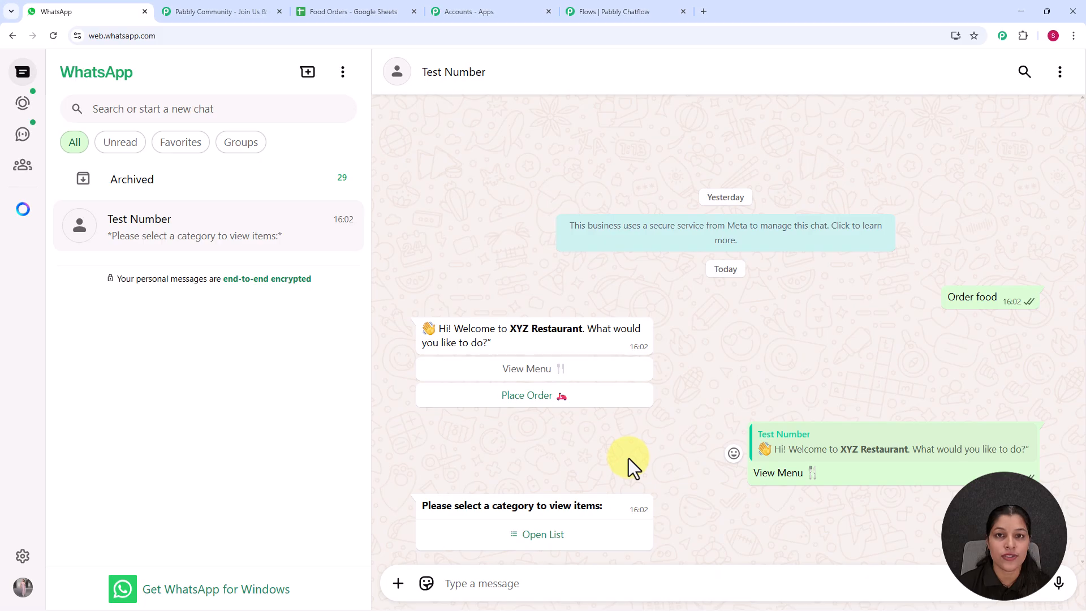
pyautogui.click(537, 537)
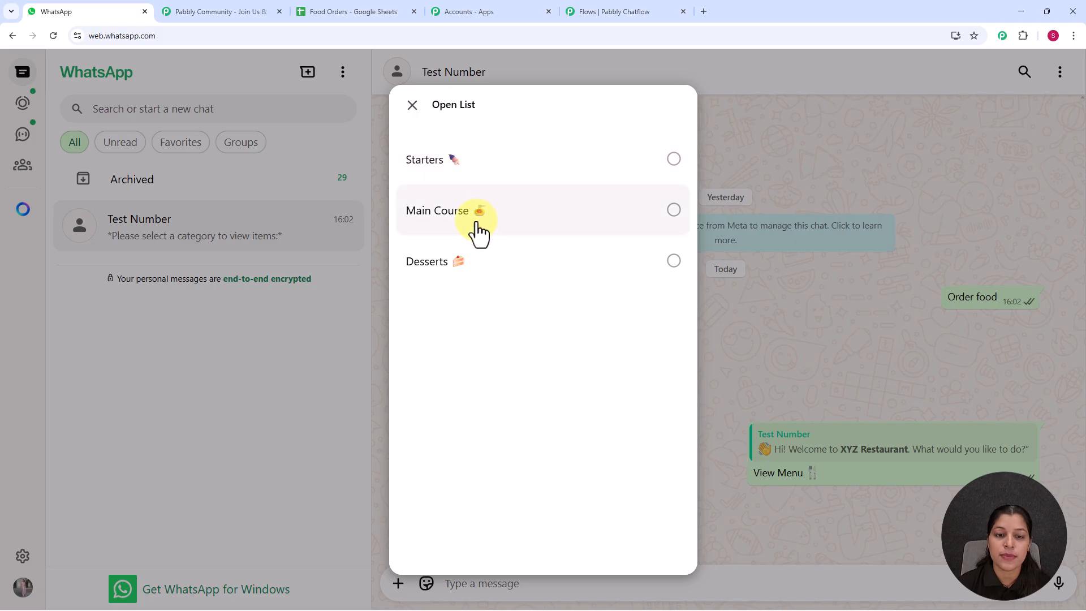
pyautogui.click(443, 170)
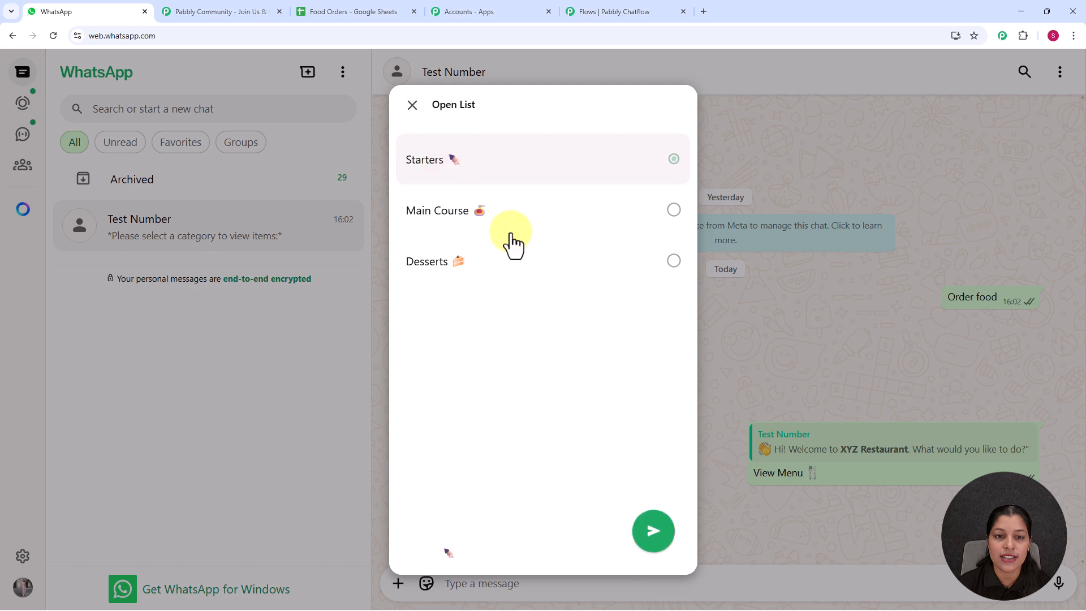
pyautogui.click(650, 529)
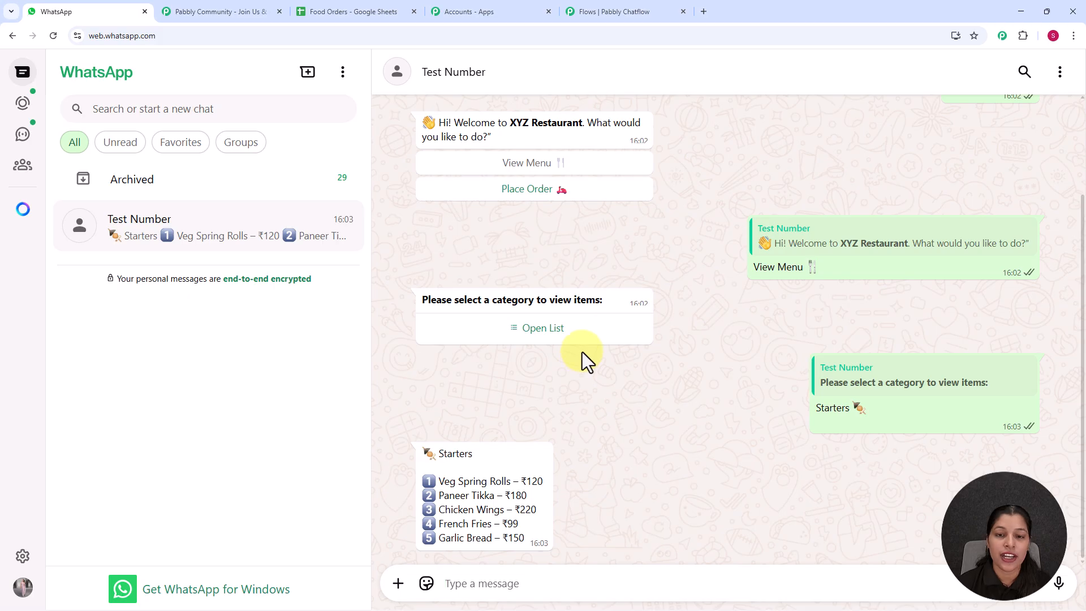
# Choose Place Order in the welcome message, then answer French Fries as the item and 1 as the servings
pyautogui.click(532, 190)
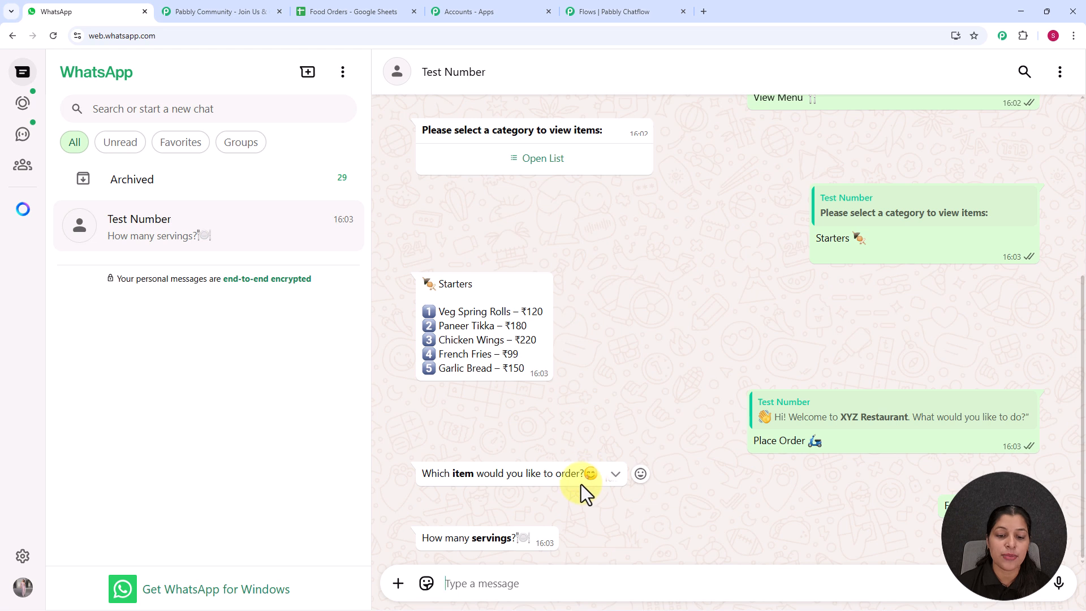
pyautogui.write('1')
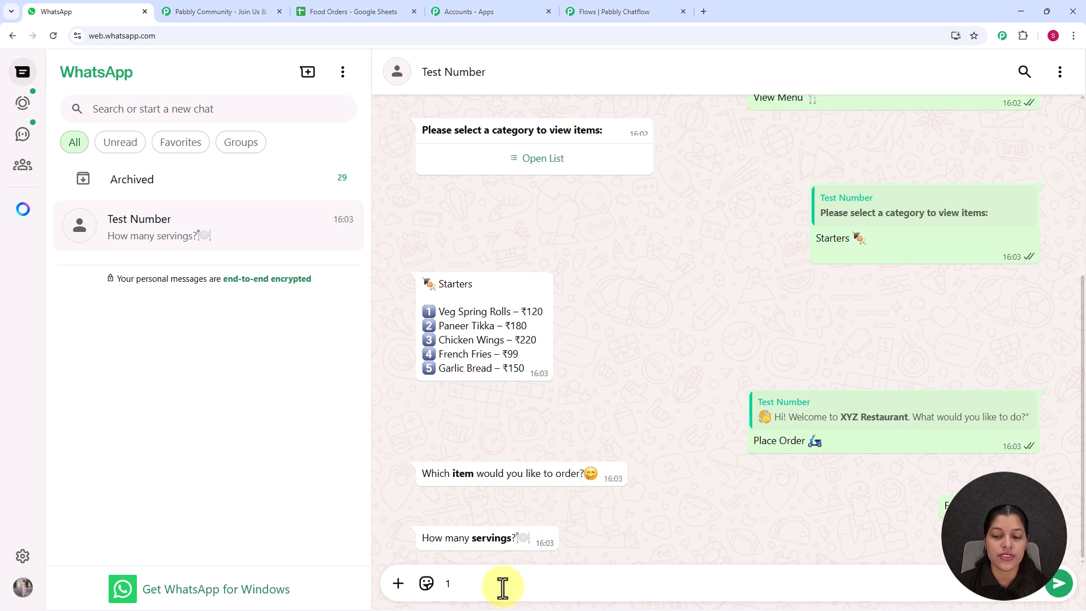
pyautogui.press('Return')
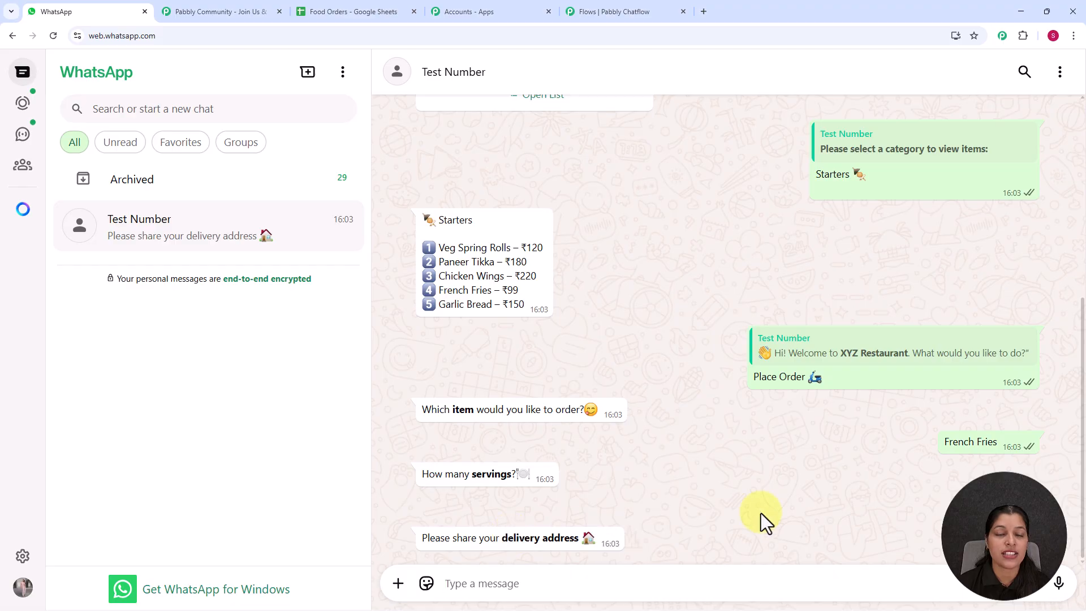
# Answer the bot's remaining questions by sending the delivery address and the contact number
pyautogui.click(538, 578)
pyautogui.write('123 Street , Bhopal')
pyautogui.press('Return')
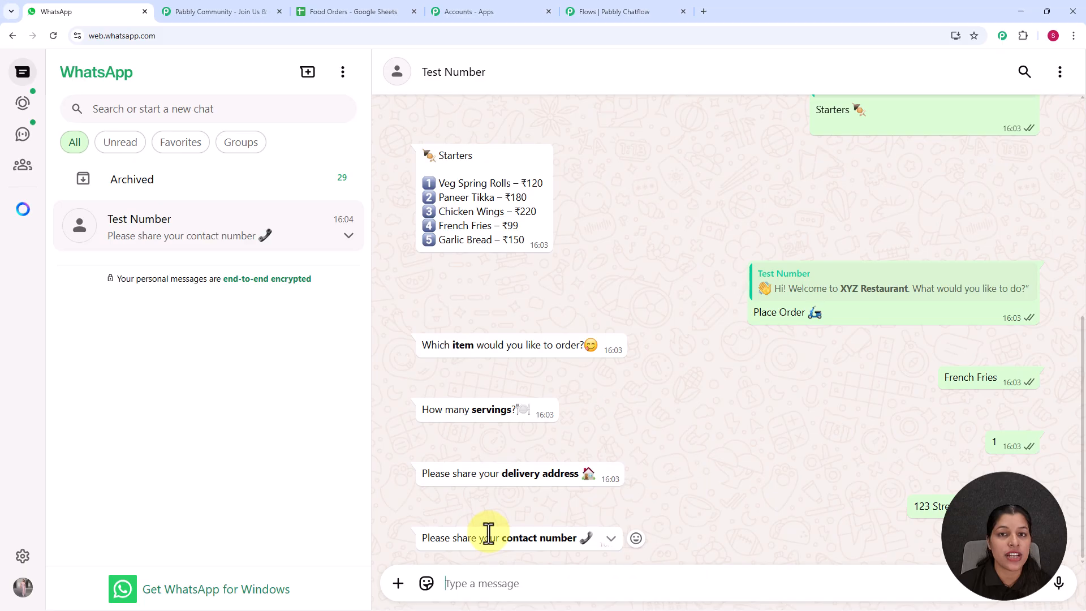
pyautogui.write('342')
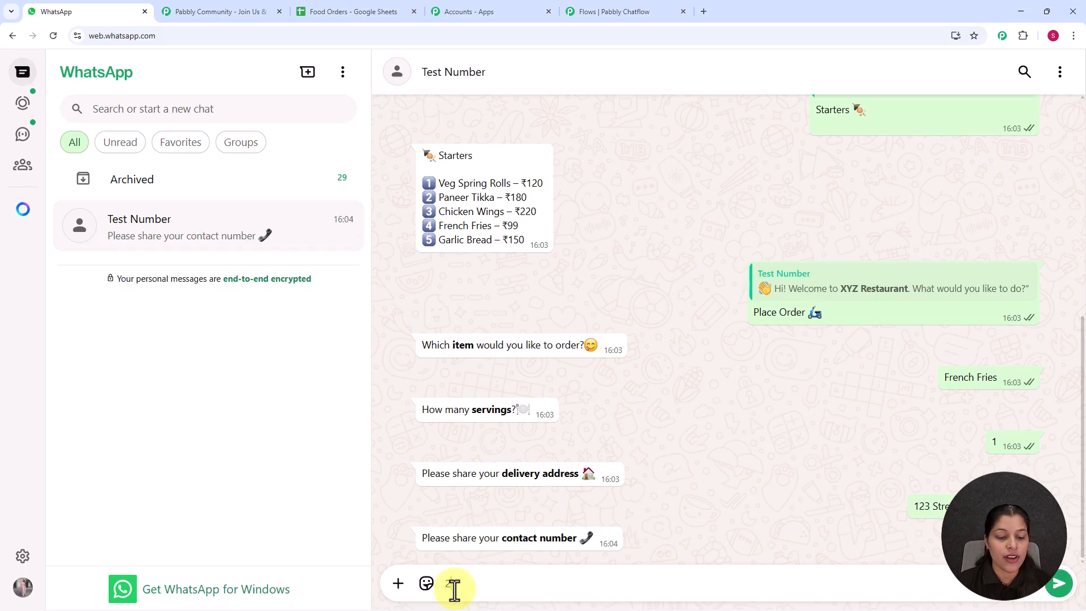
pyautogui.write('66672')
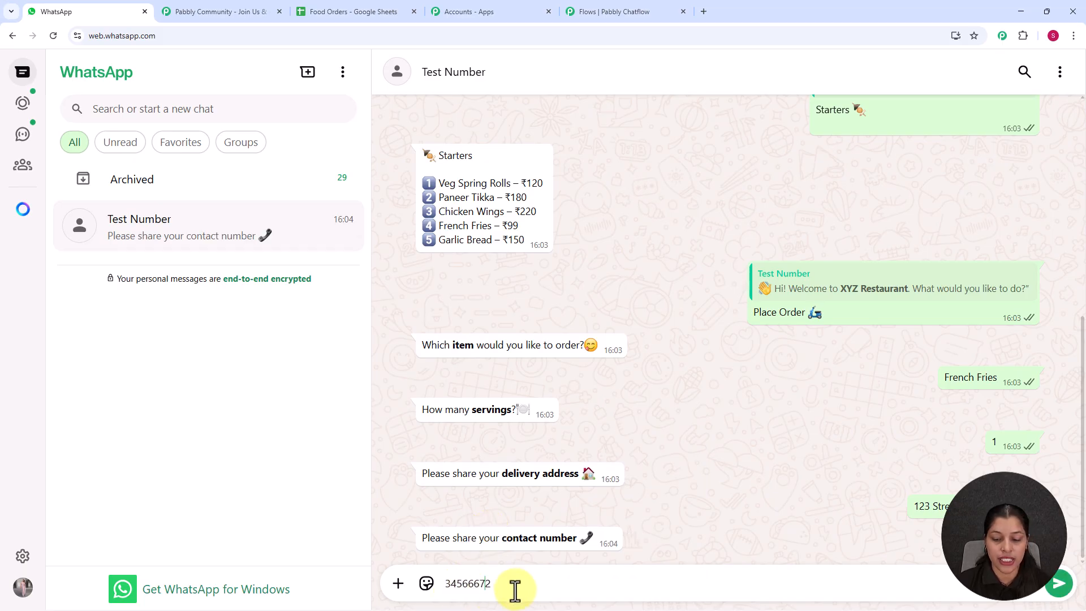
pyautogui.press('Return')
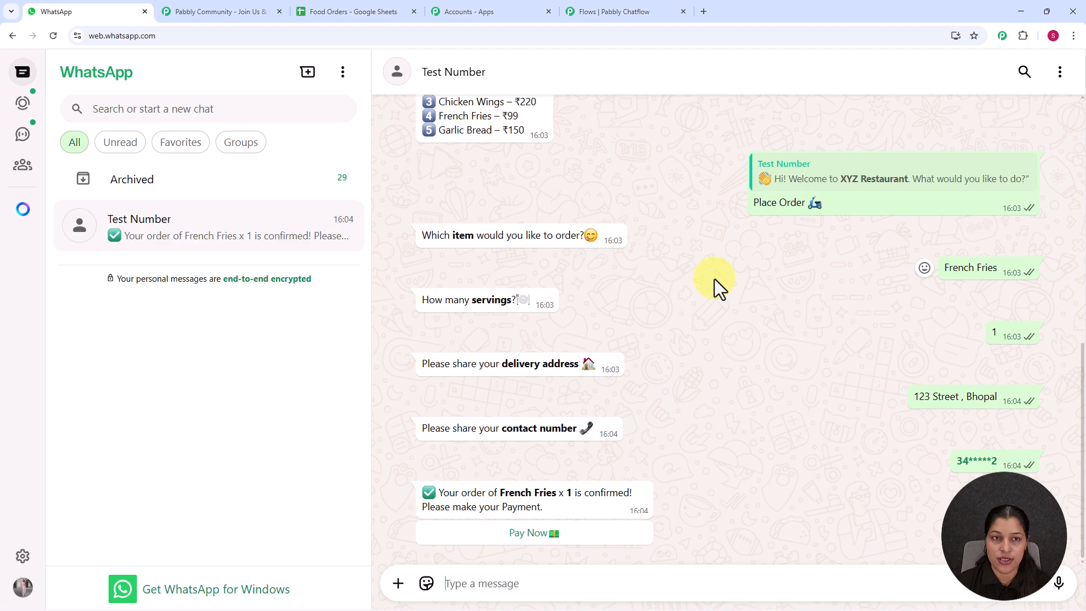
# Check the recorded order details in the Food Orders Google Sheet, then return to the WhatsApp chat
pyautogui.click(346, 11)
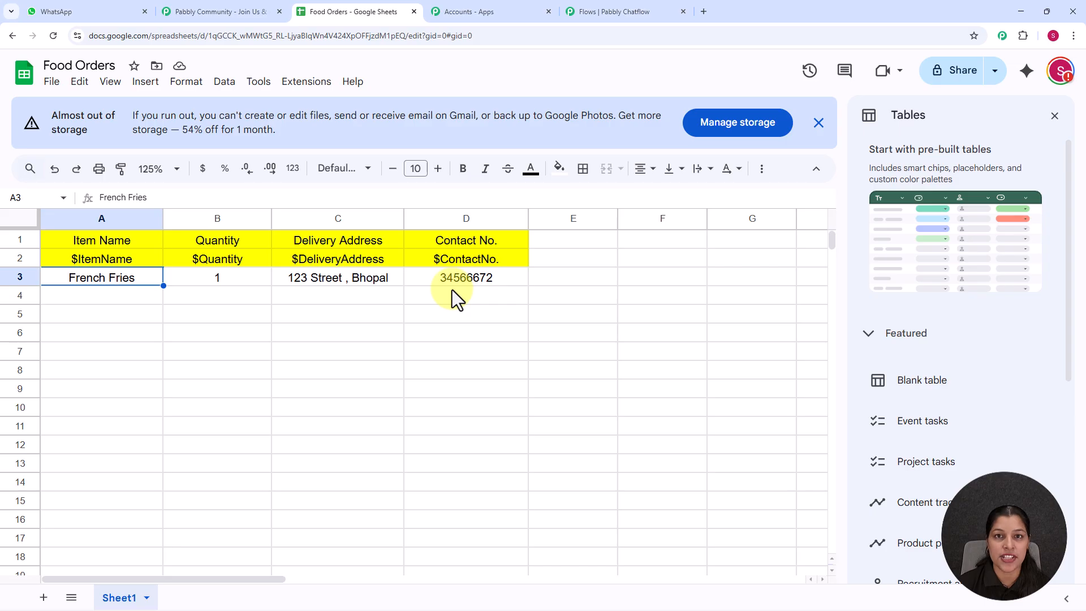
pyautogui.click(101, 18)
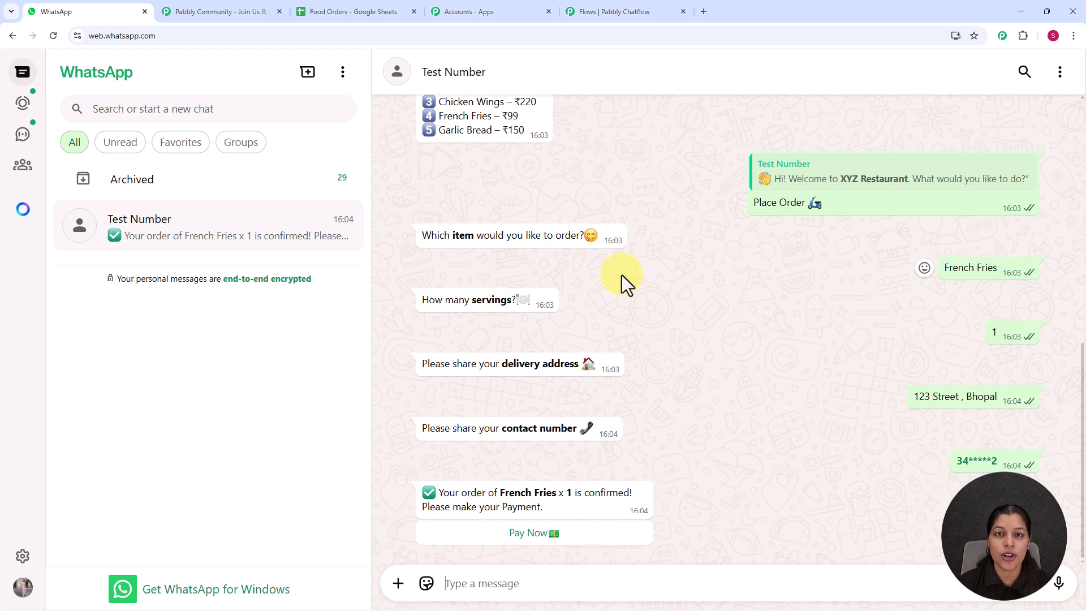
# Open the Pabbly Chatflow website, pabbly.com/chatflow, in a new browser tab
pyautogui.click(705, 12)
pyautogui.click(535, 33)
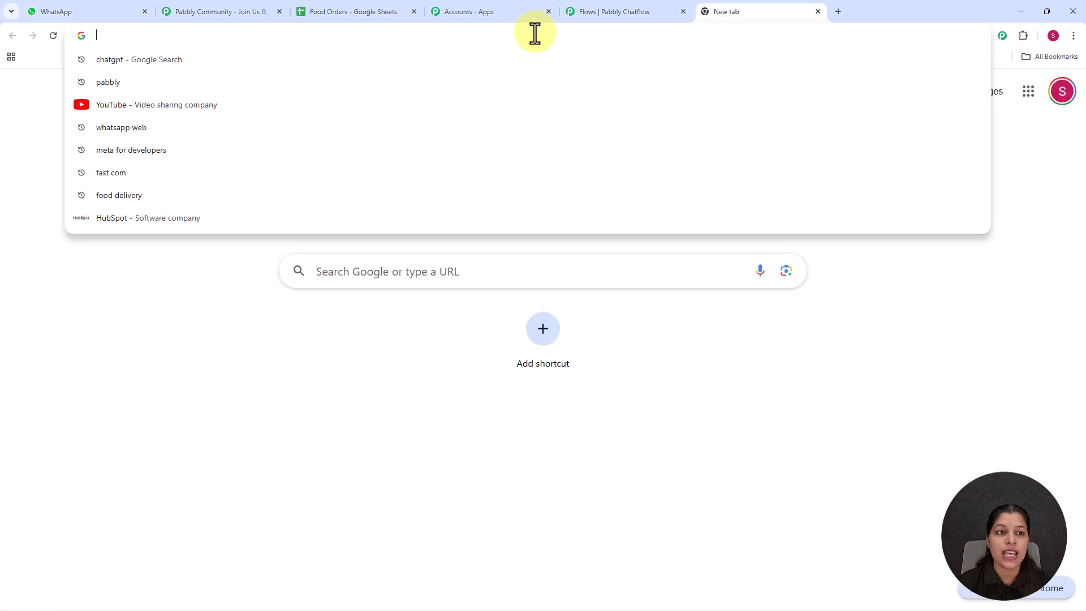
pyautogui.write('p')
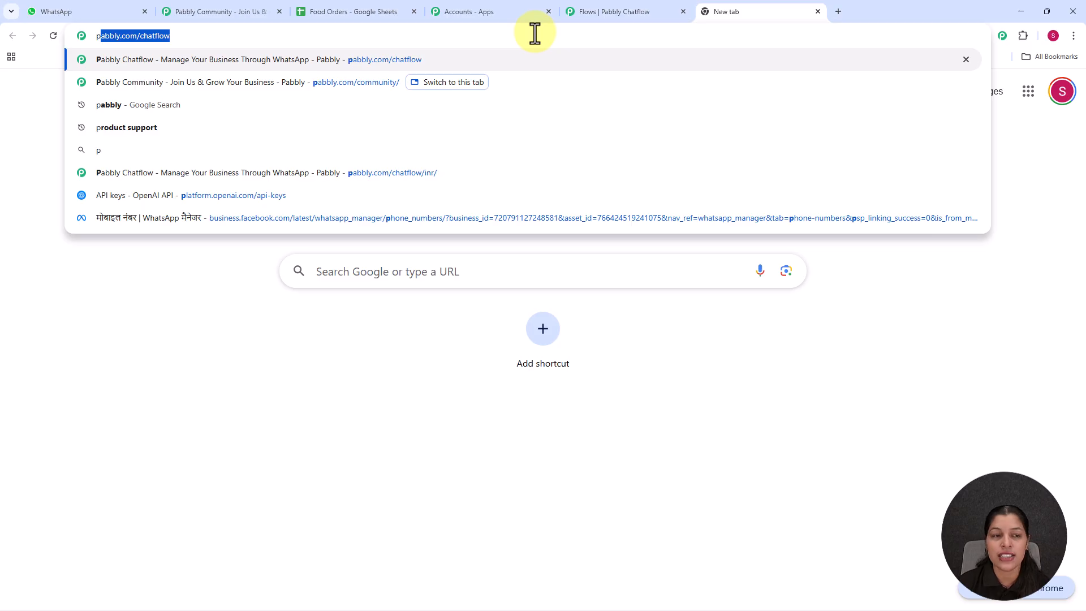
pyautogui.press('Return')
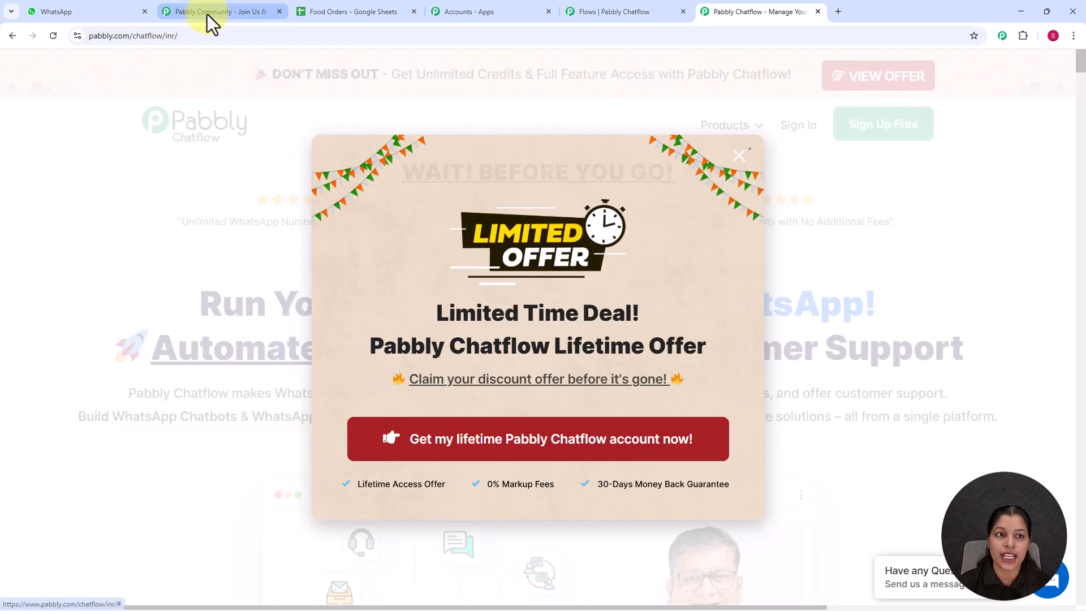
# Switch to the Pabbly Community page and read through its benefits, support offers and reasons to join
pyautogui.click(207, 14)
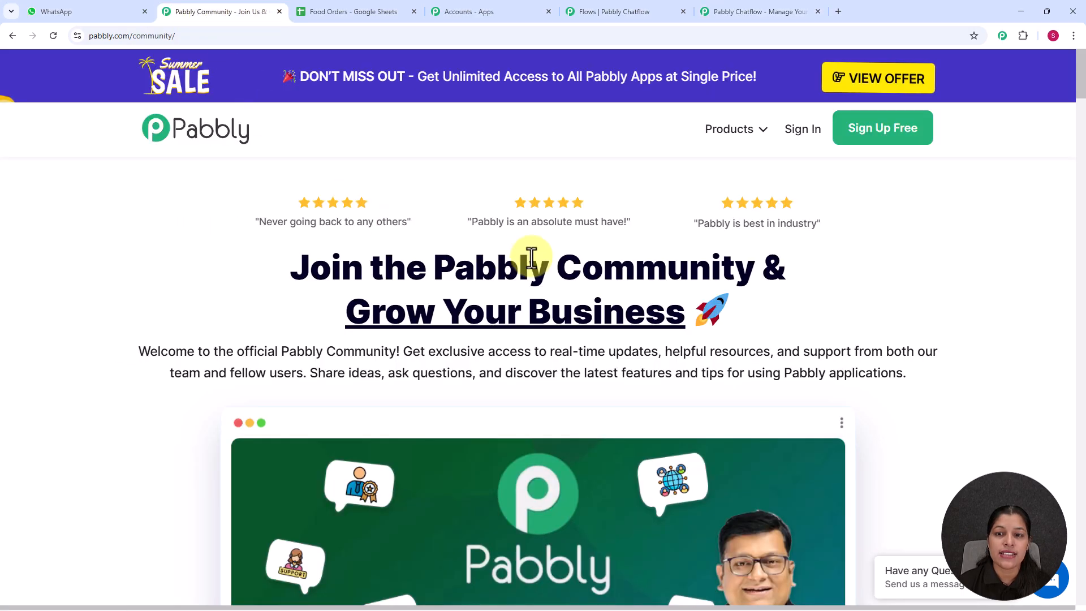
pyautogui.scroll(-3, 532, 258)
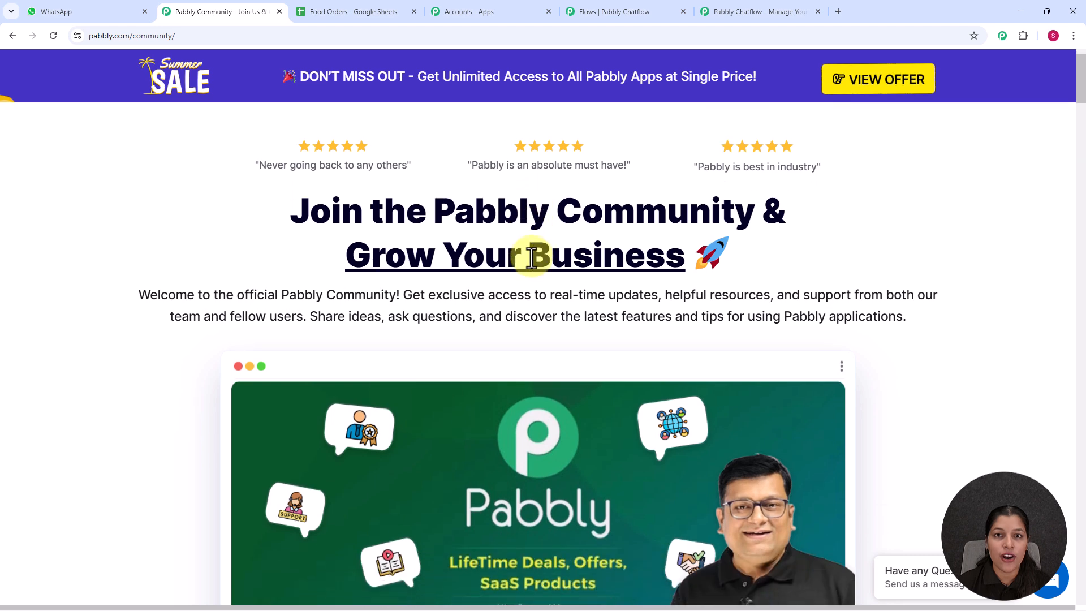
pyautogui.scroll(-6, 532, 258)
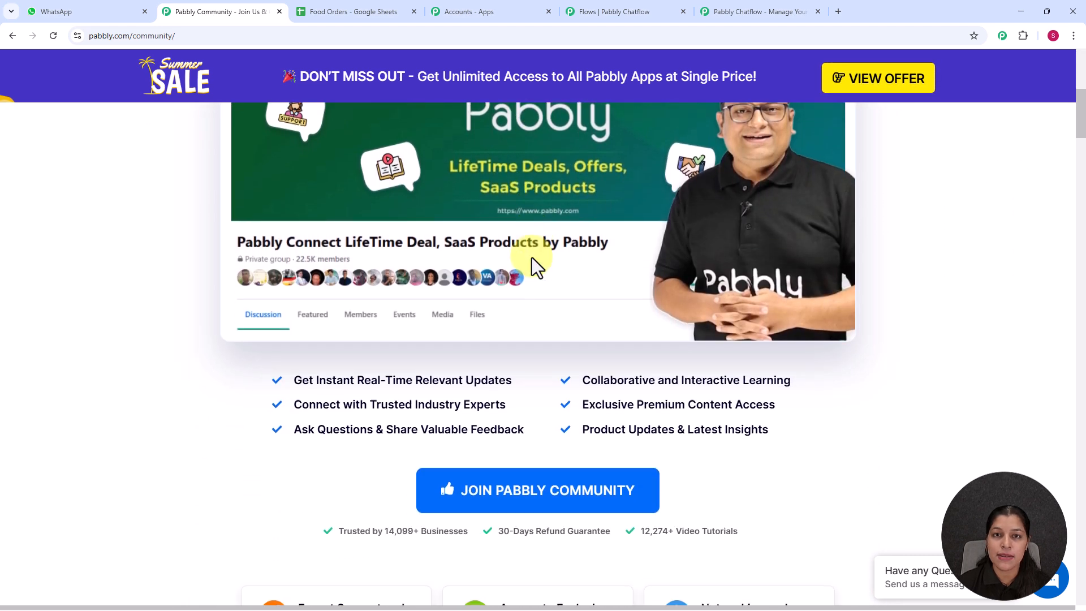
pyautogui.scroll(-3, 531, 257)
pyautogui.scroll(-3, 532, 257)
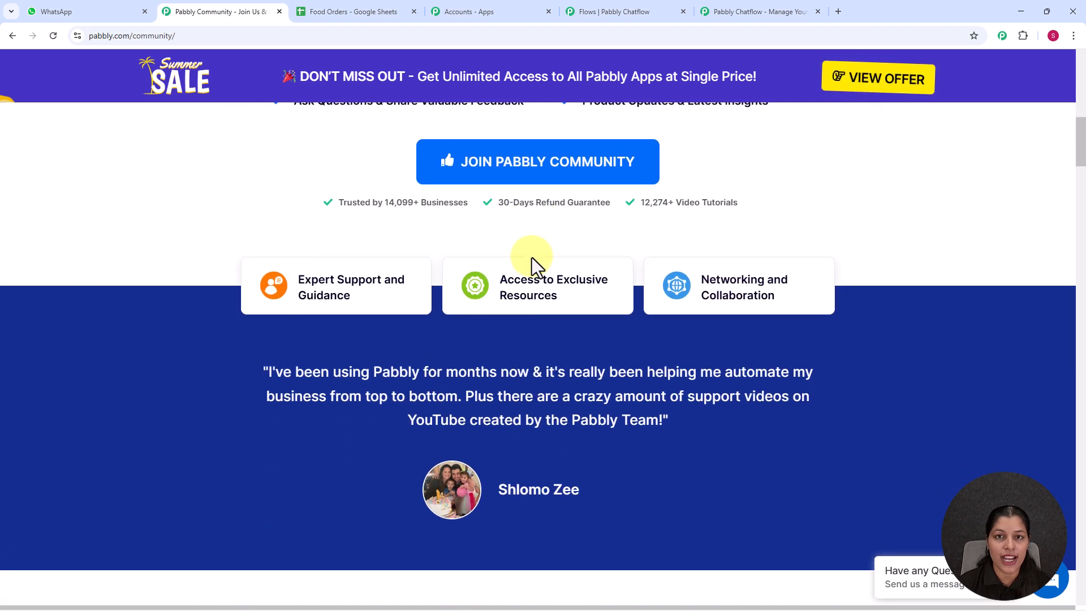
pyautogui.scroll(-3, 532, 256)
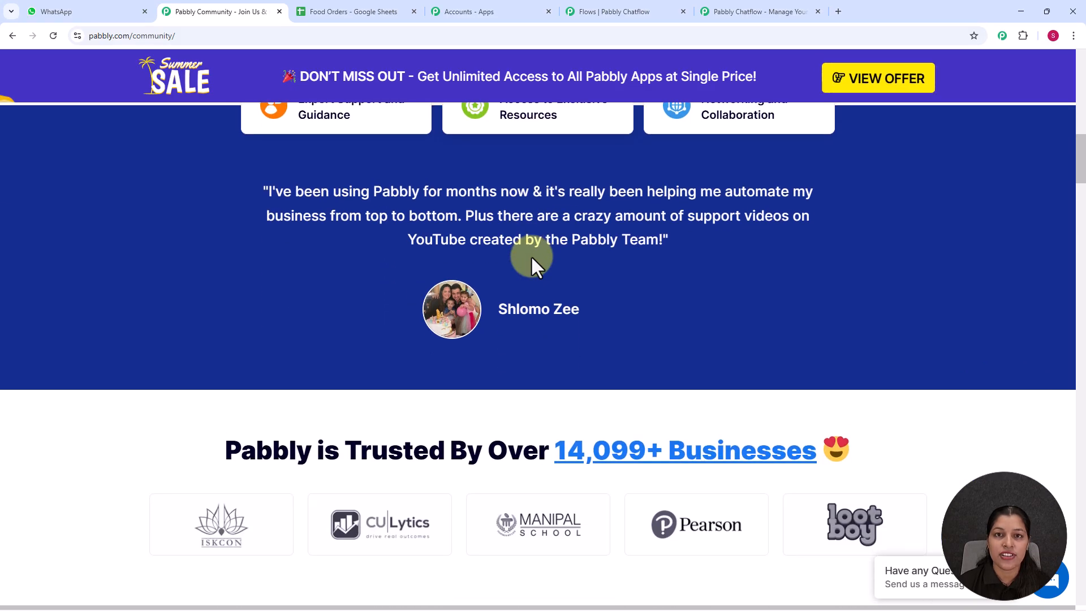
pyautogui.scroll(-3, 530, 256)
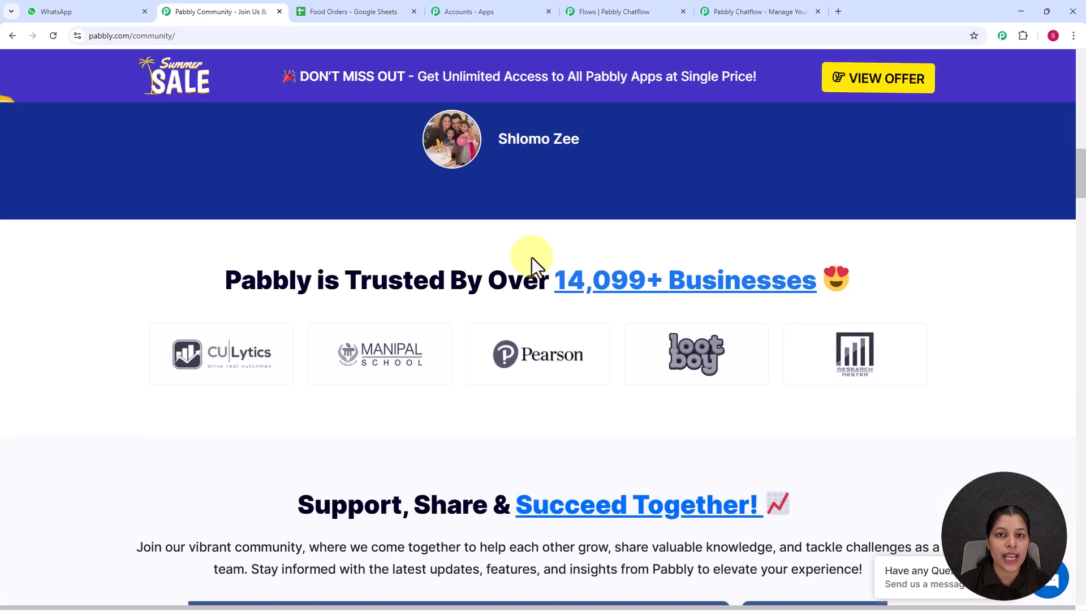
pyautogui.scroll(-3, 532, 257)
pyautogui.scroll(-3, 532, 257)
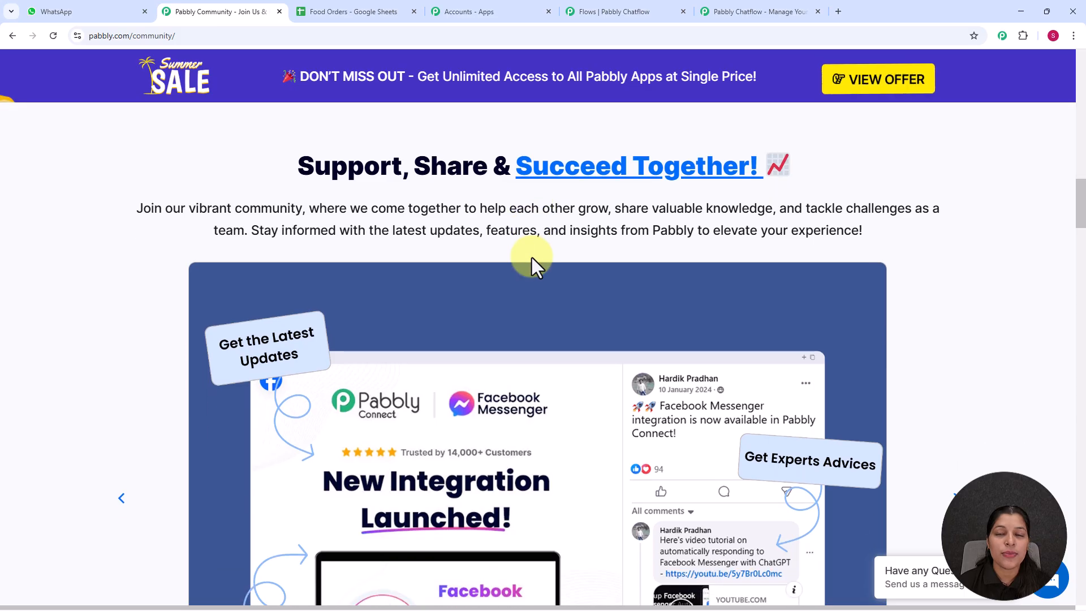
pyautogui.scroll(-4, 532, 257)
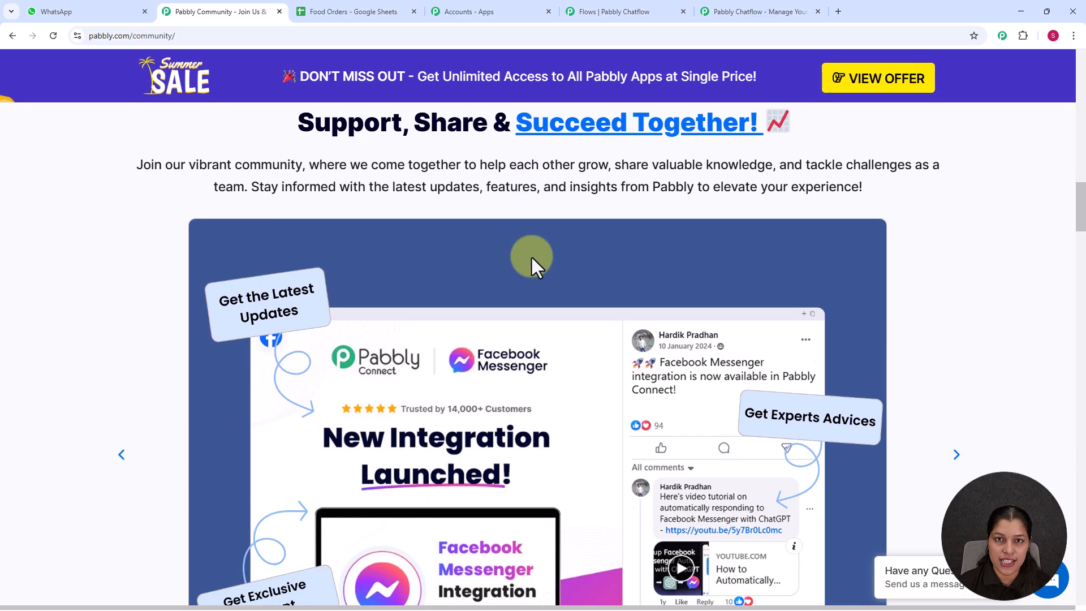
pyautogui.scroll(-2, 532, 254)
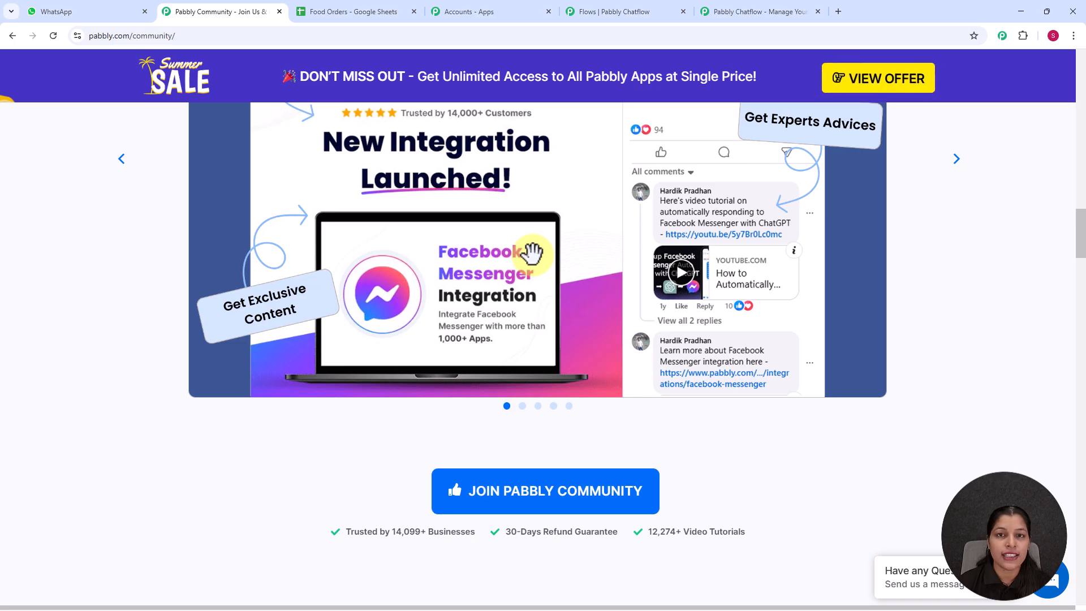
pyautogui.scroll(-7, 532, 252)
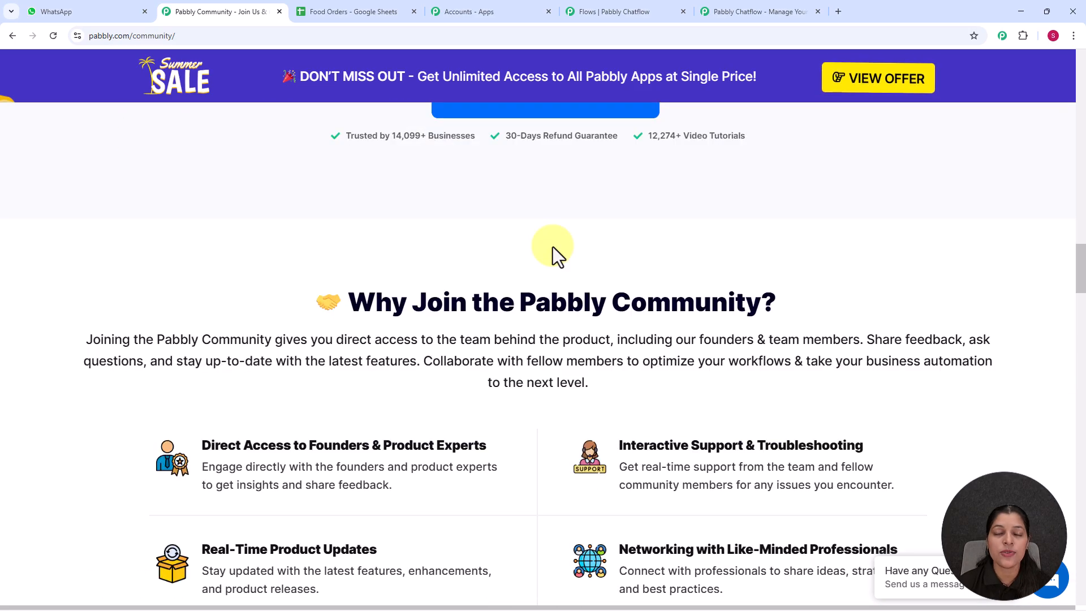
# Switch to the Pabbly Chatflow website, dismiss the limited offer, sign in and access the Pabbly Chatflow app
pyautogui.click(755, 13)
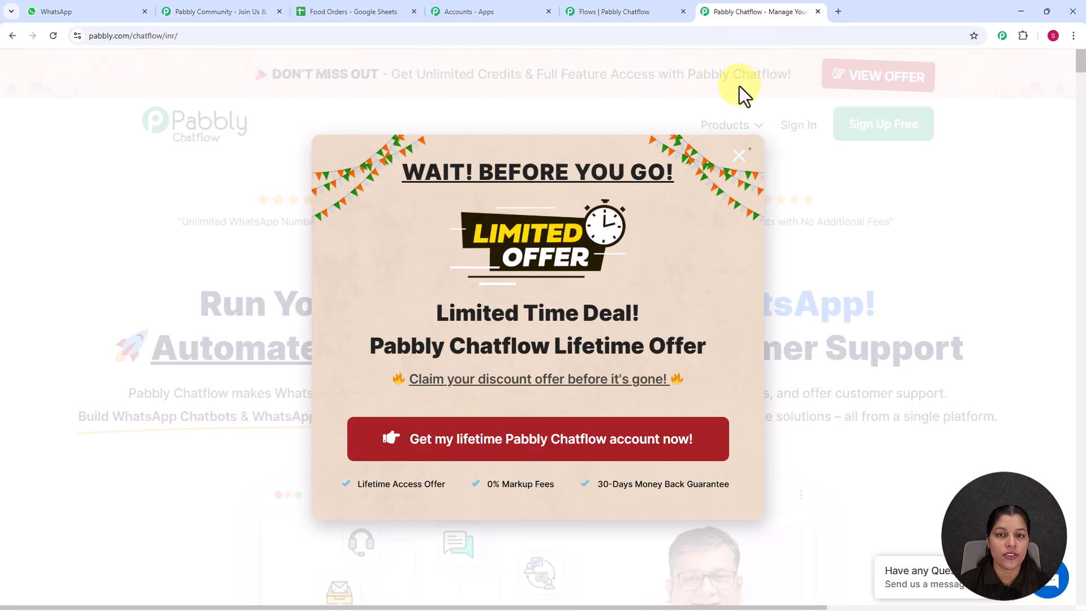
pyautogui.click(739, 157)
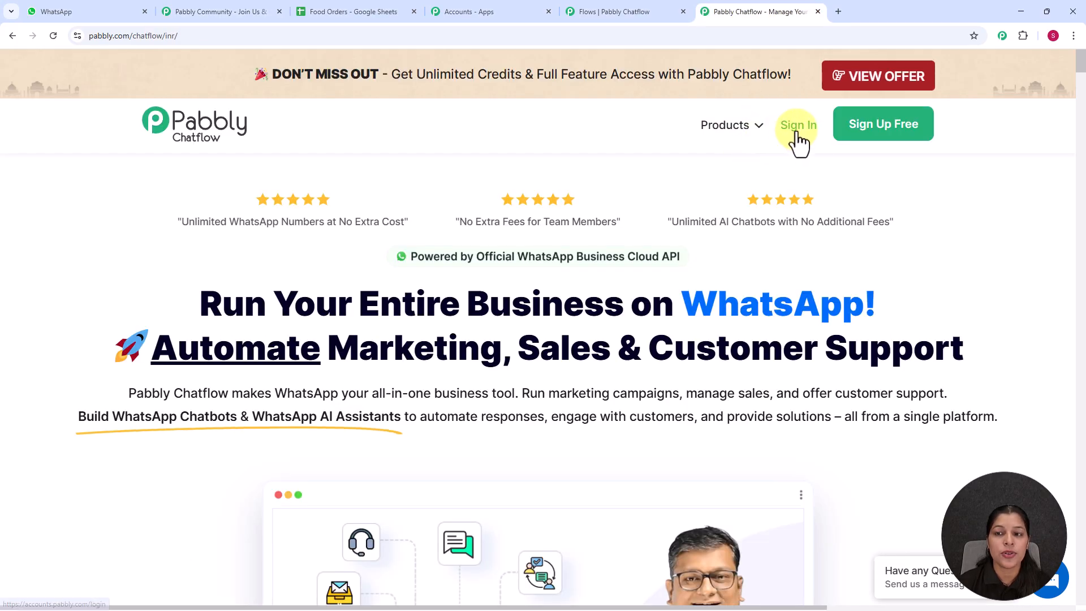
pyautogui.click(798, 133)
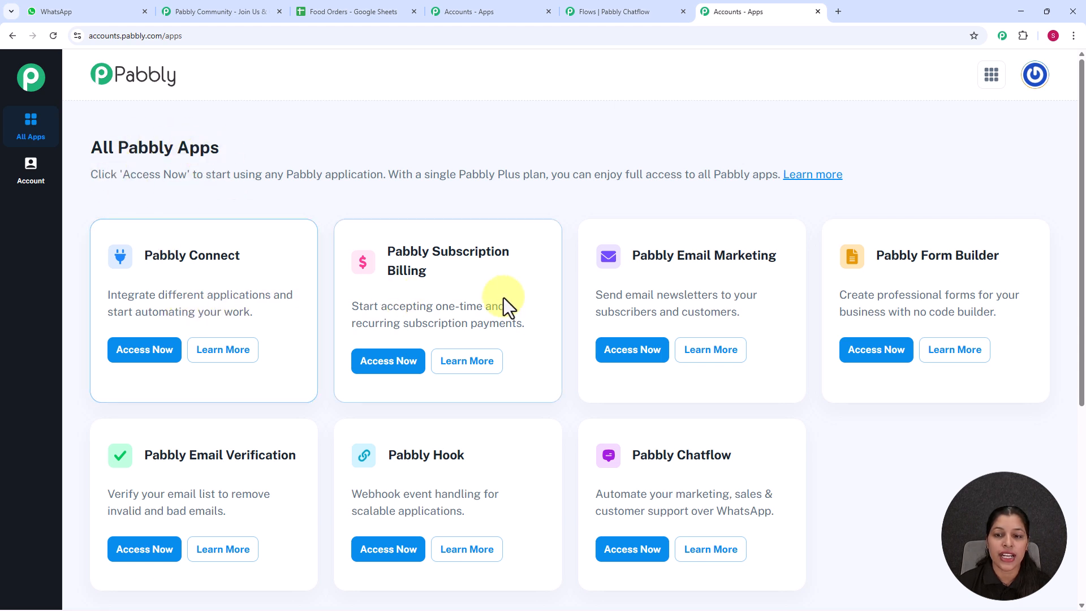
pyautogui.scroll(-2, 726, 421)
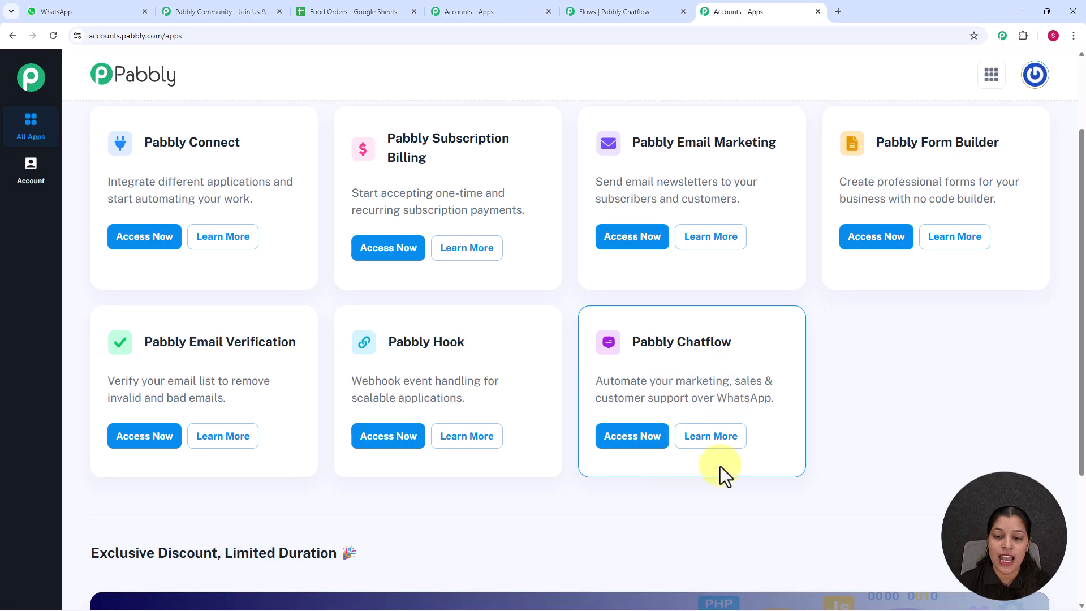
pyautogui.click(640, 444)
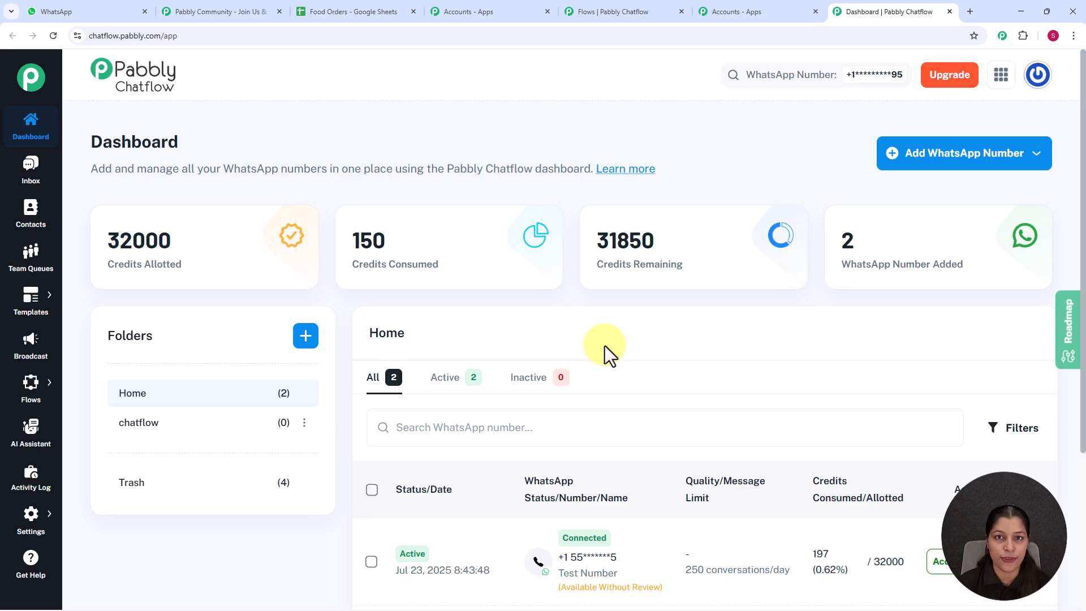
# Review the dashboard's credits and WhatsApp number list, and view the connection options for adding a WhatsApp number
pyautogui.scroll(-1, 605, 345)
pyautogui.scroll(-4, 606, 346)
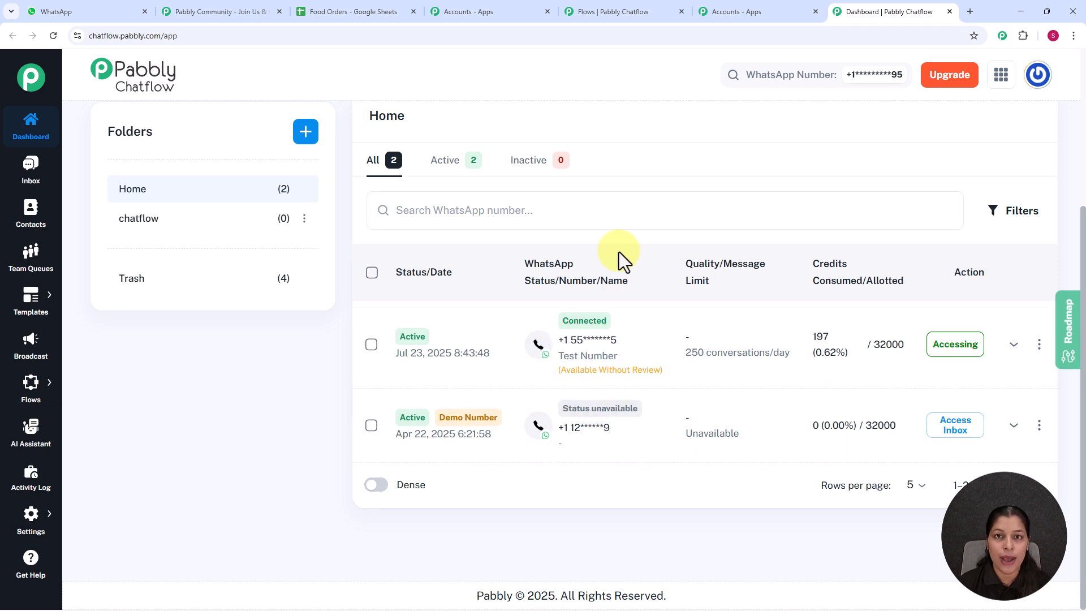
pyautogui.scroll(4, 619, 252)
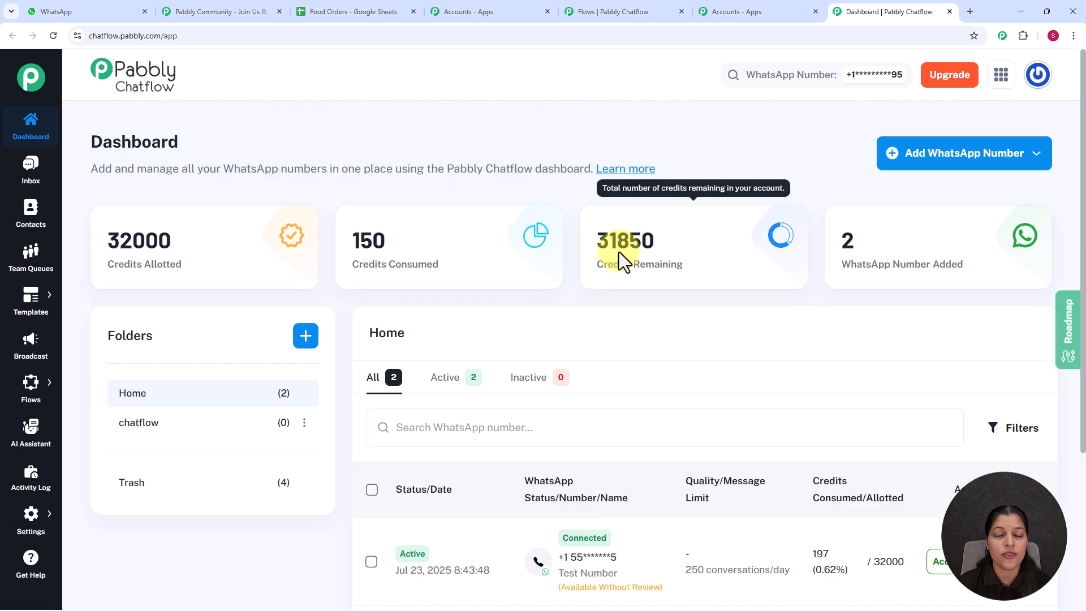
pyautogui.click(1029, 162)
pyautogui.click(831, 231)
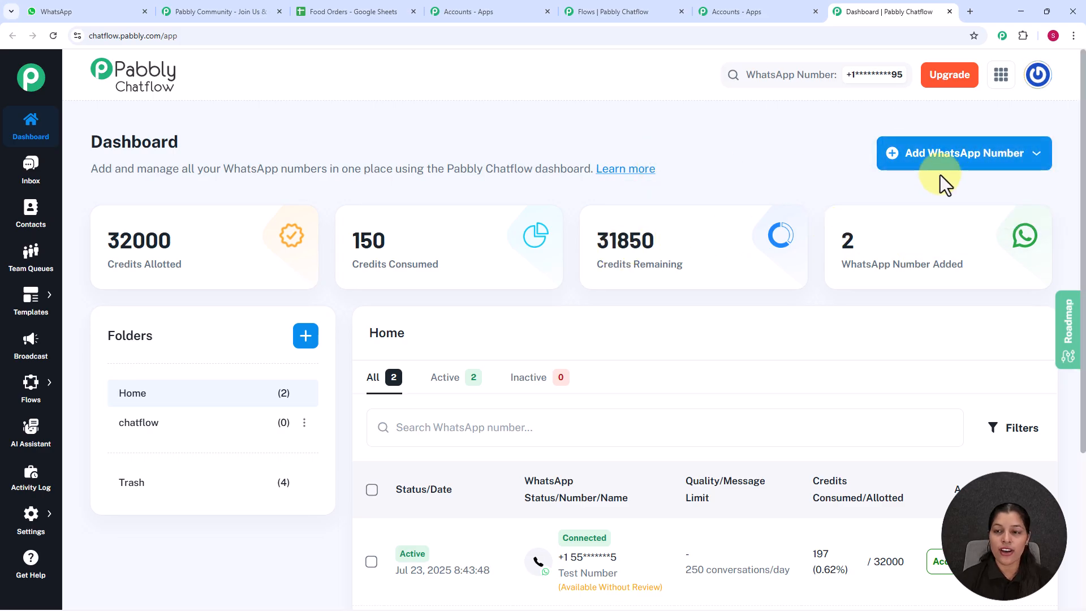
pyautogui.click(998, 153)
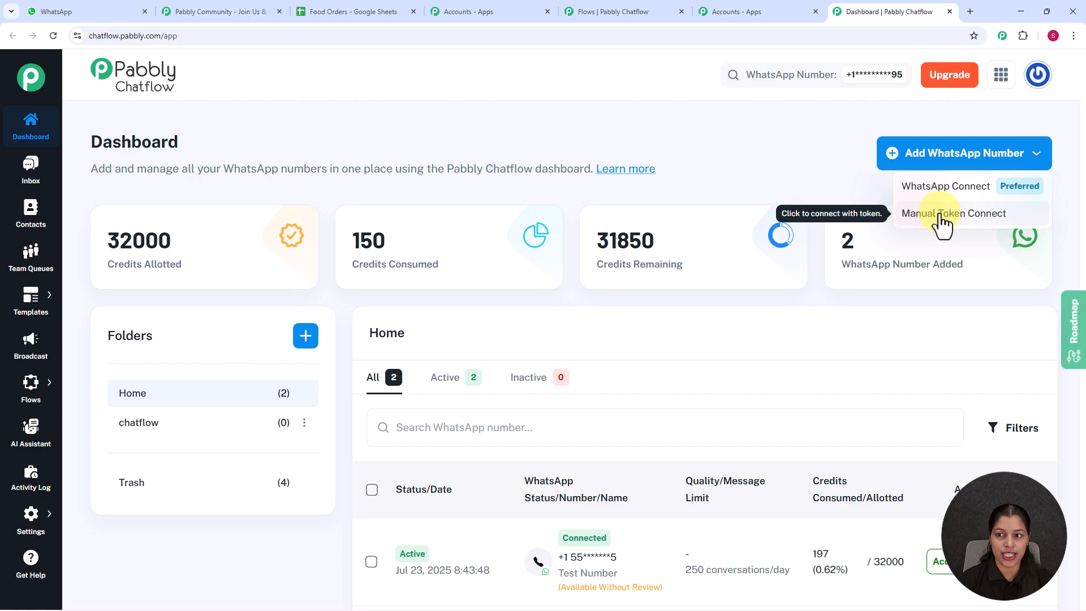
pyautogui.click(847, 182)
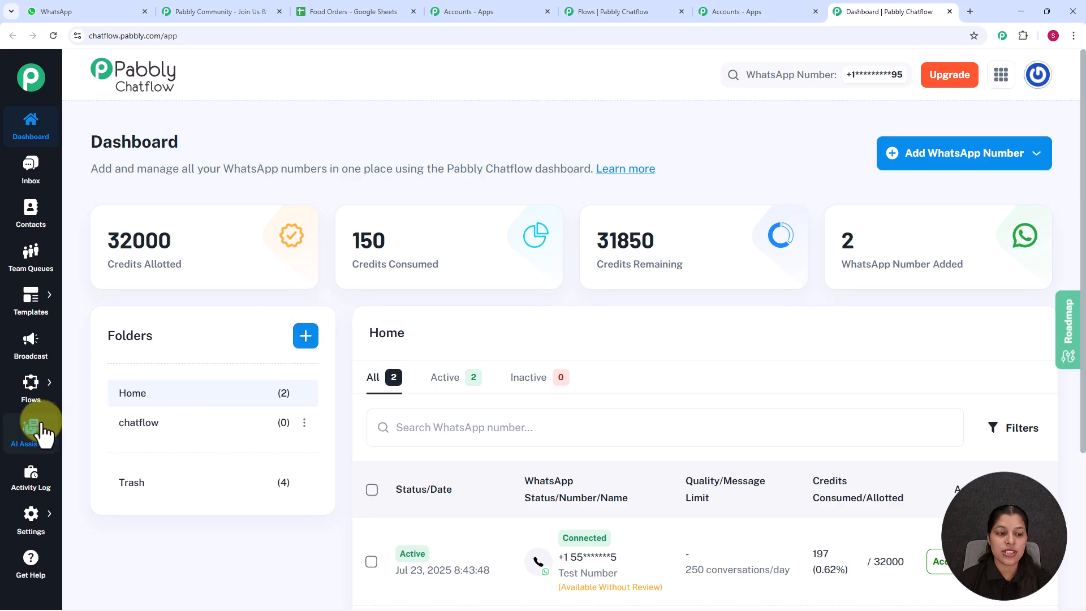
# Open the Flow Builder page and look through the list of existing flows
pyautogui.moveTo(30, 403)
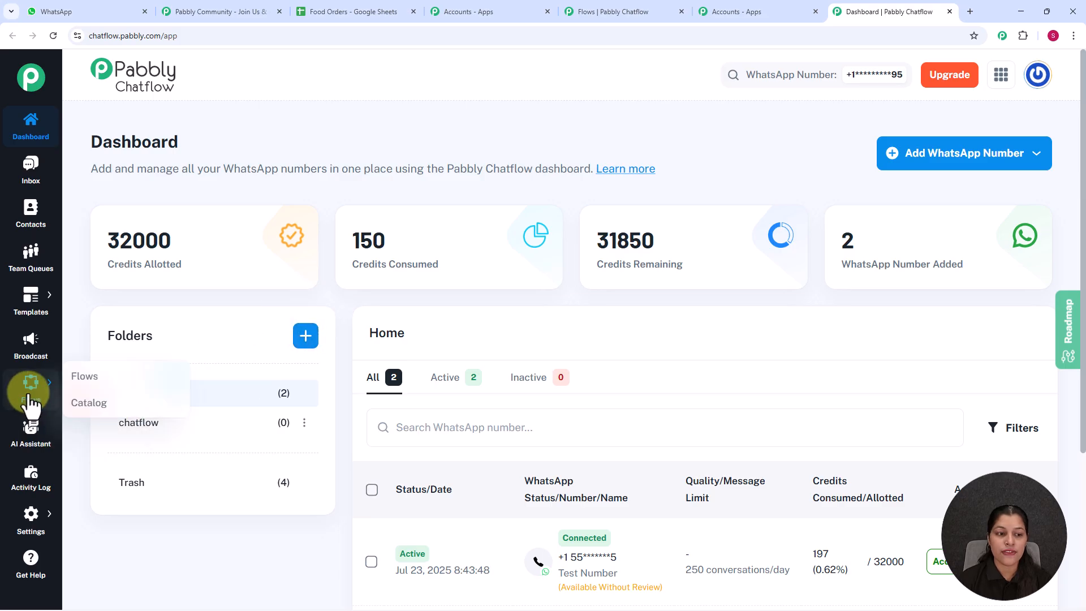
pyautogui.click(105, 382)
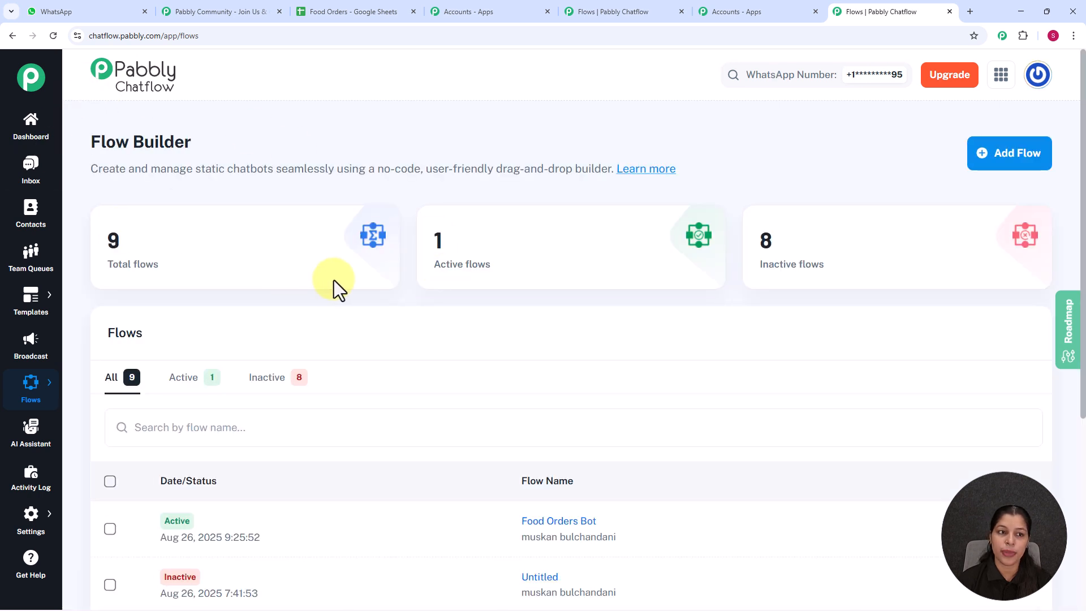
pyautogui.scroll(-5, 362, 346)
pyautogui.scroll(5, 371, 384)
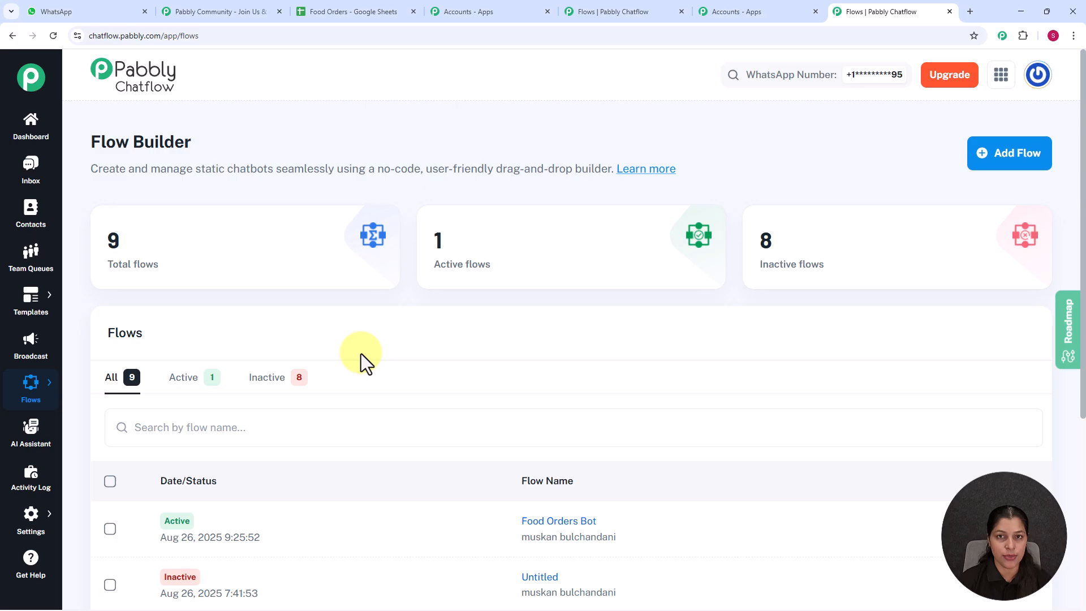
# Close the two extra browser tabs and add a new flow named "Automate Food Delivery Orders"
pyautogui.hotkey('ctrl', 'w')
pyautogui.hotkey('ctrl', 'w')
pyautogui.click(1004, 151)
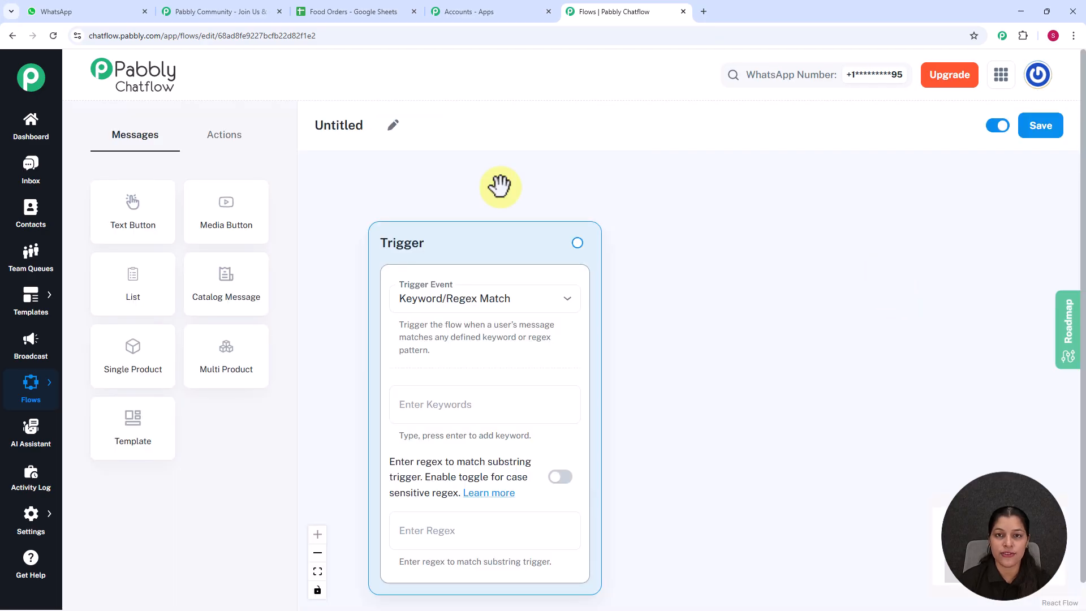
pyautogui.click(393, 125)
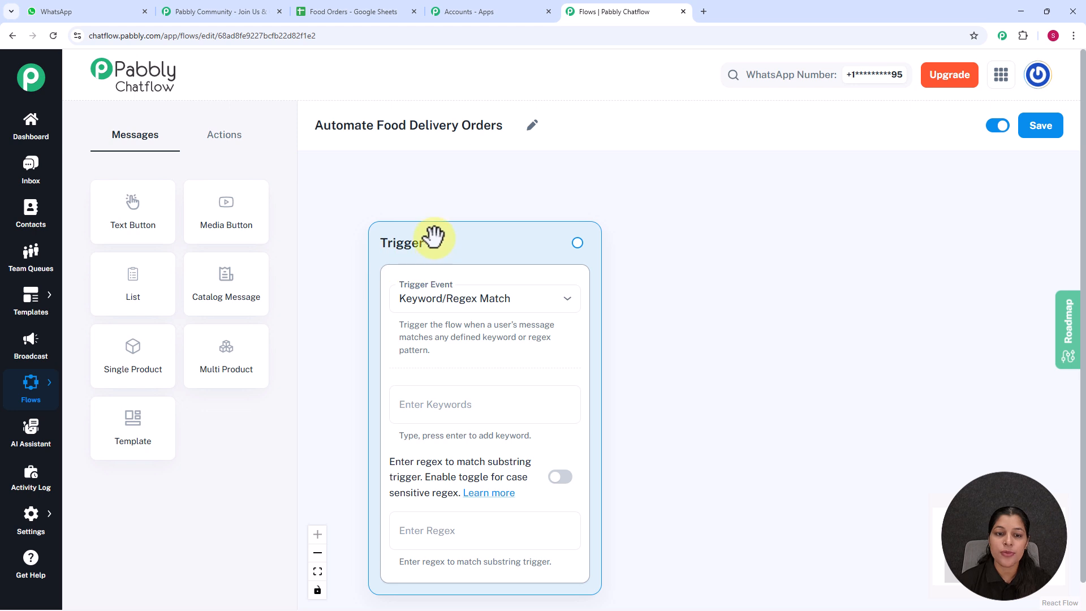
# Review the available trigger events and keep Keyword/Regex Match as the flow's trigger event
pyautogui.scroll(-3, 433, 236)
pyautogui.moveTo(487, 203); pyautogui.dragTo(470, 180)
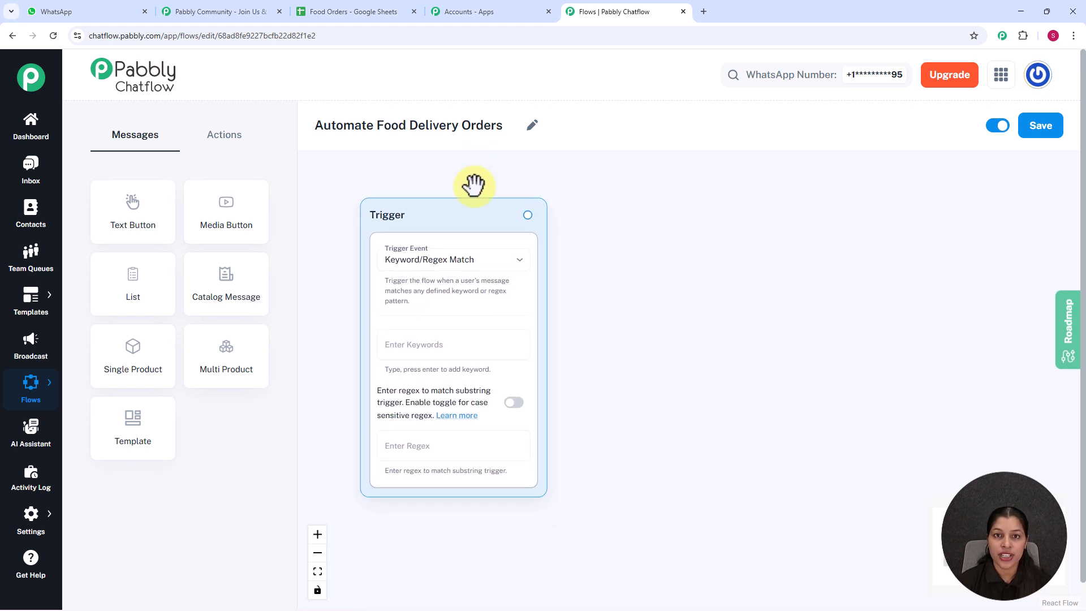
pyautogui.scroll(1, 474, 185)
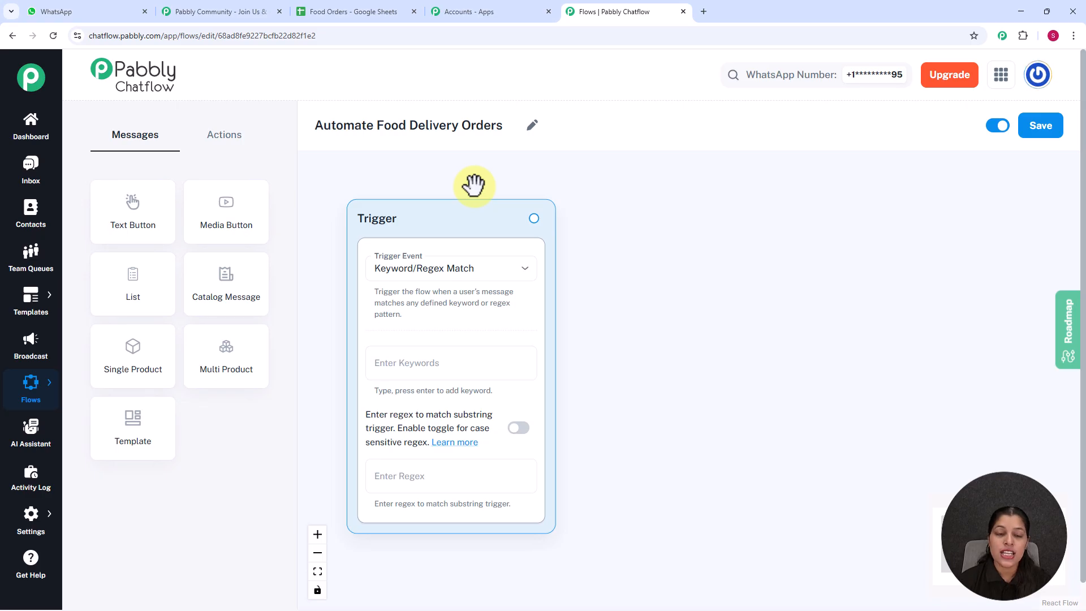
pyautogui.click(436, 273)
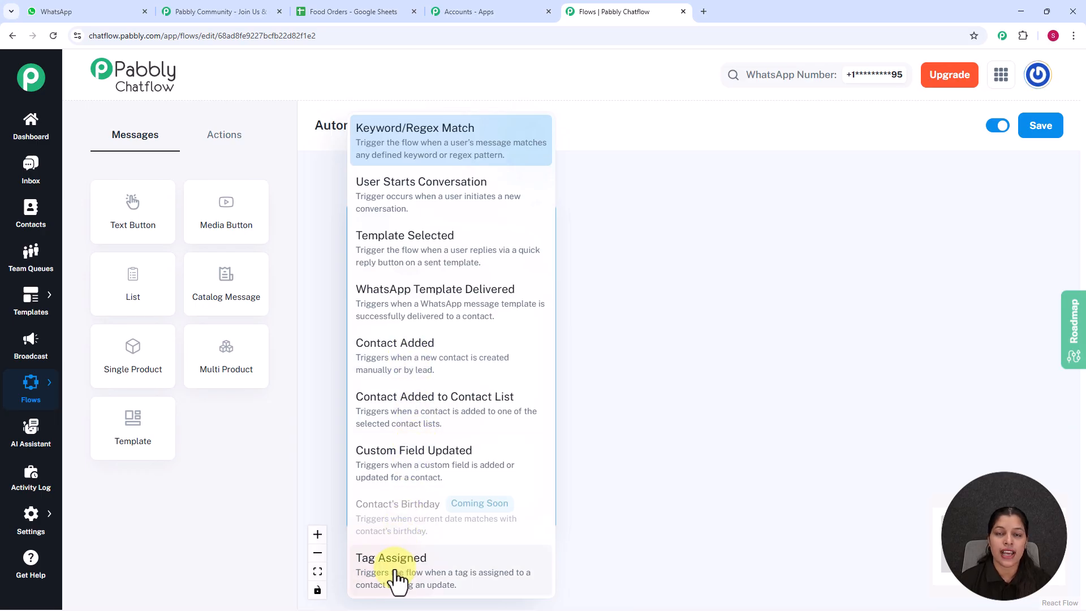
pyautogui.click(456, 148)
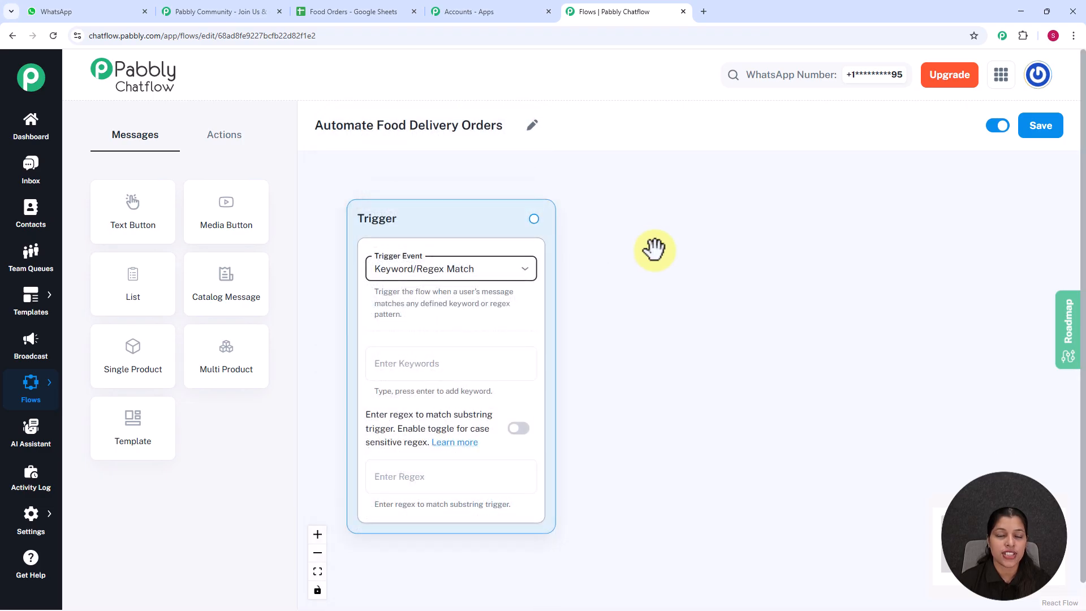
# Add the keyword "Order Food" to the trigger and set its regex to [\s\S]+
pyautogui.scroll(-1, 654, 270)
pyautogui.moveTo(652, 269); pyautogui.dragTo(667, 291)
pyautogui.scroll(1, 667, 292)
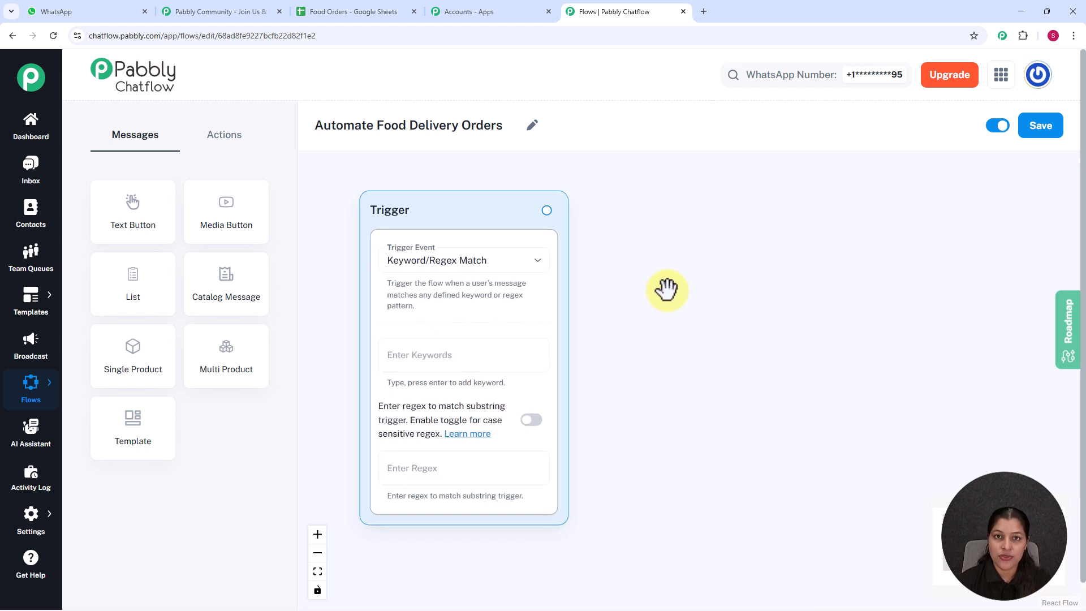
pyautogui.scroll(1, 667, 290)
pyautogui.click(485, 355)
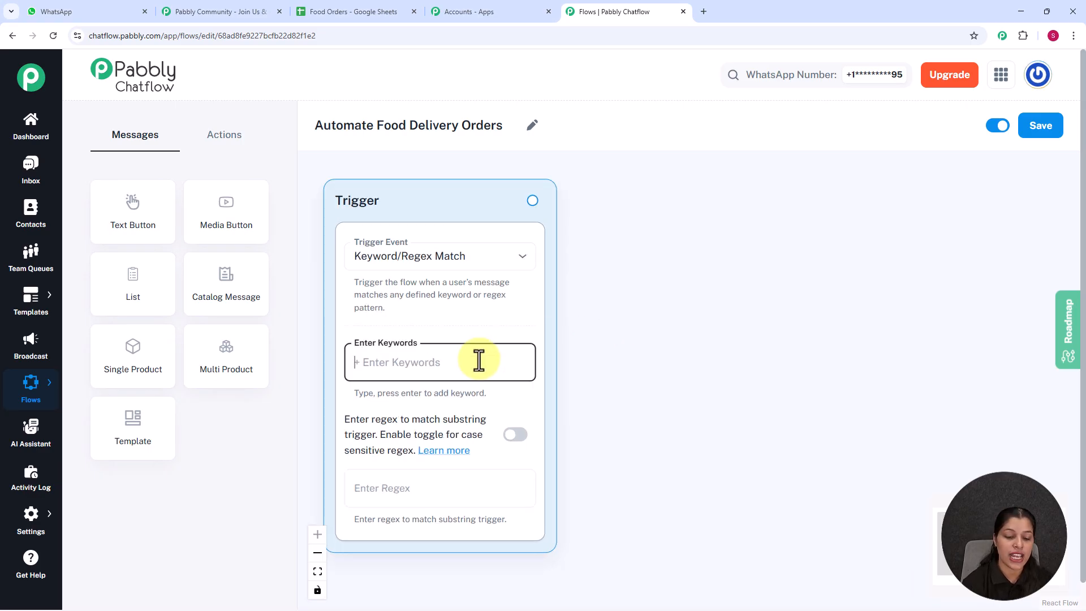
pyautogui.write('I')
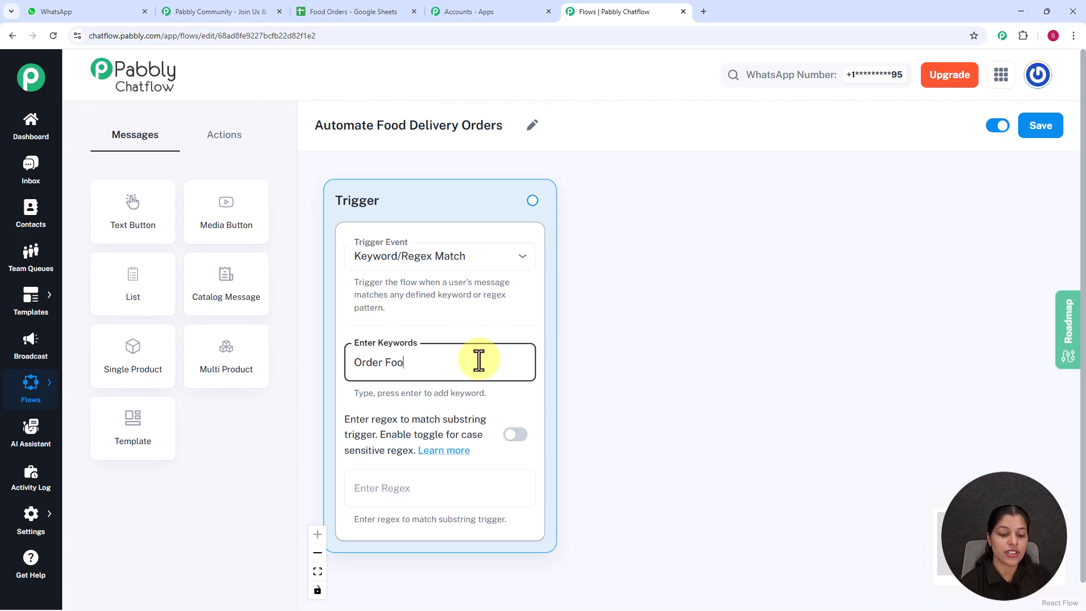
pyautogui.press('Return')
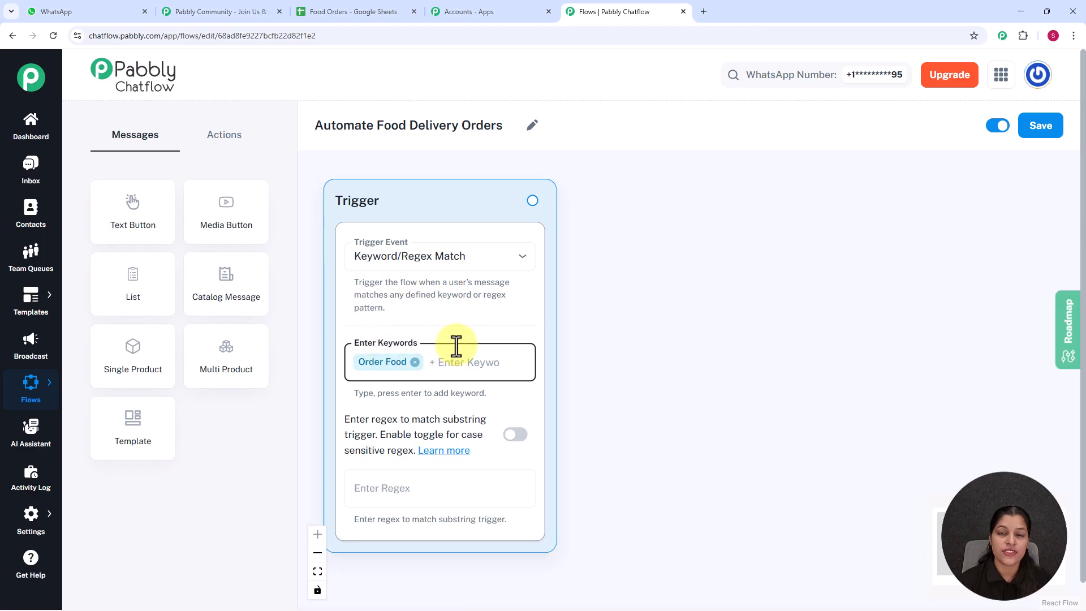
pyautogui.click(411, 492)
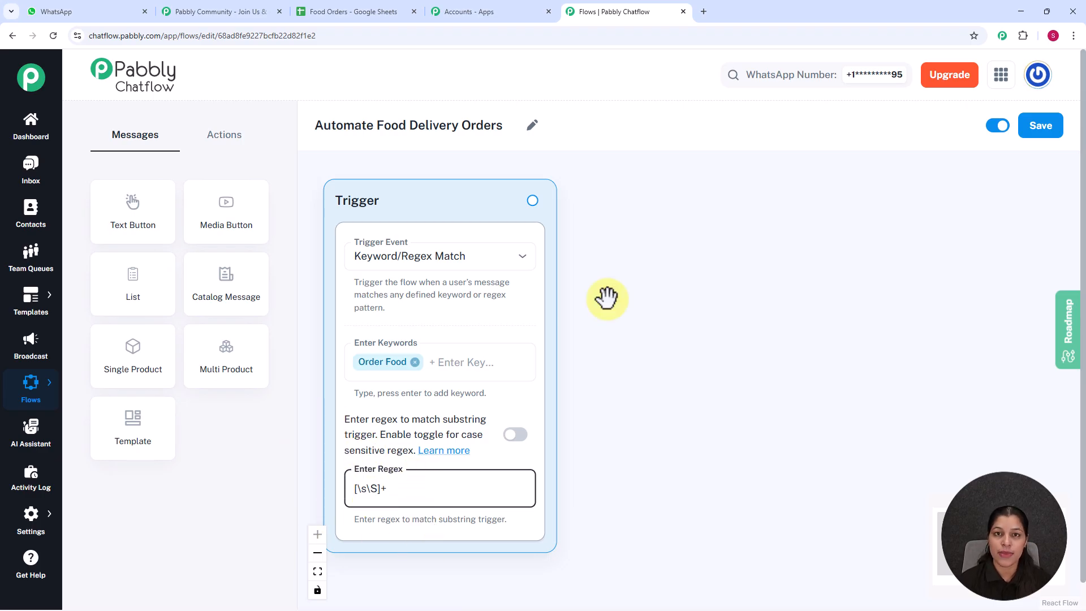
# Connect a Text Button message to the trigger with the text "👋 Hi! Welcome to *XYZ Restaurant*. What would you like to do?"
pyautogui.moveTo(532, 200); pyautogui.dragTo(661, 268)
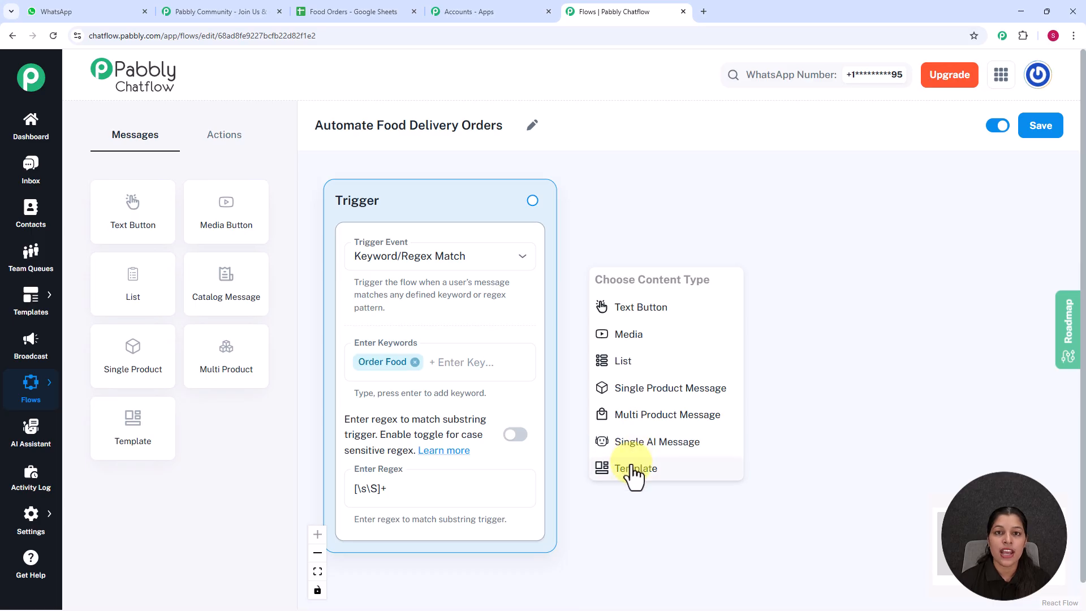
pyautogui.click(640, 316)
pyautogui.moveTo(642, 301); pyautogui.dragTo(679, 252)
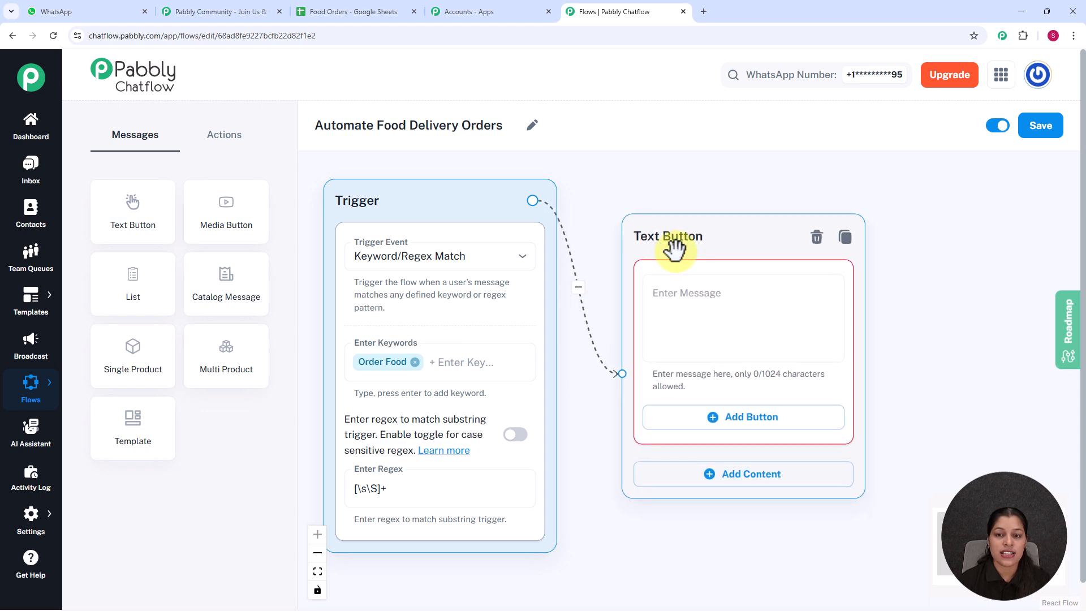
pyautogui.click(702, 318)
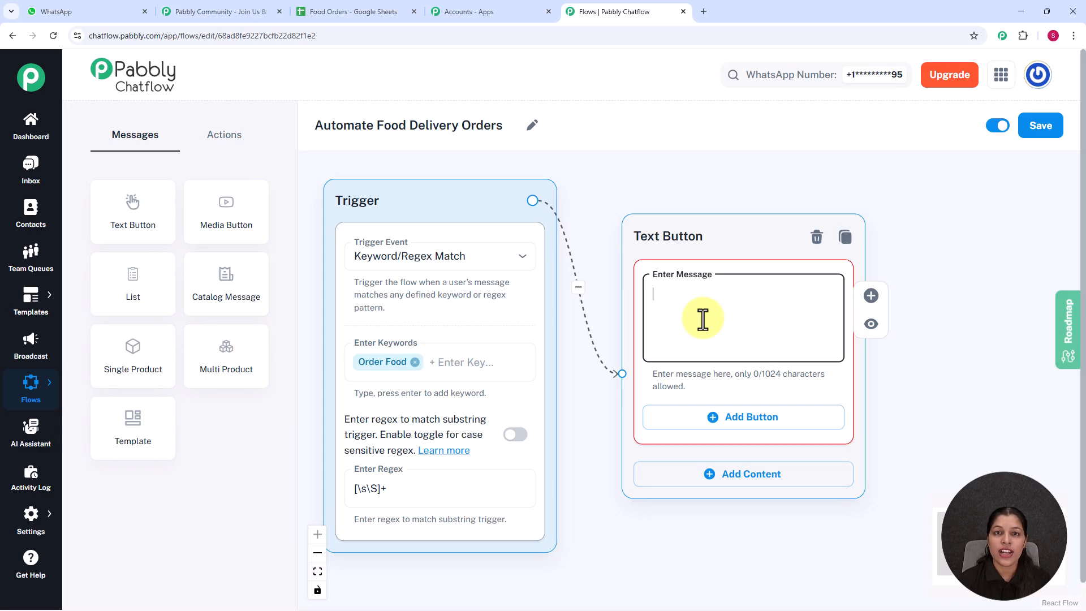
pyautogui.write('👋 Hi! Welcome to *XYZ Restaurant*. What would you like to do?')
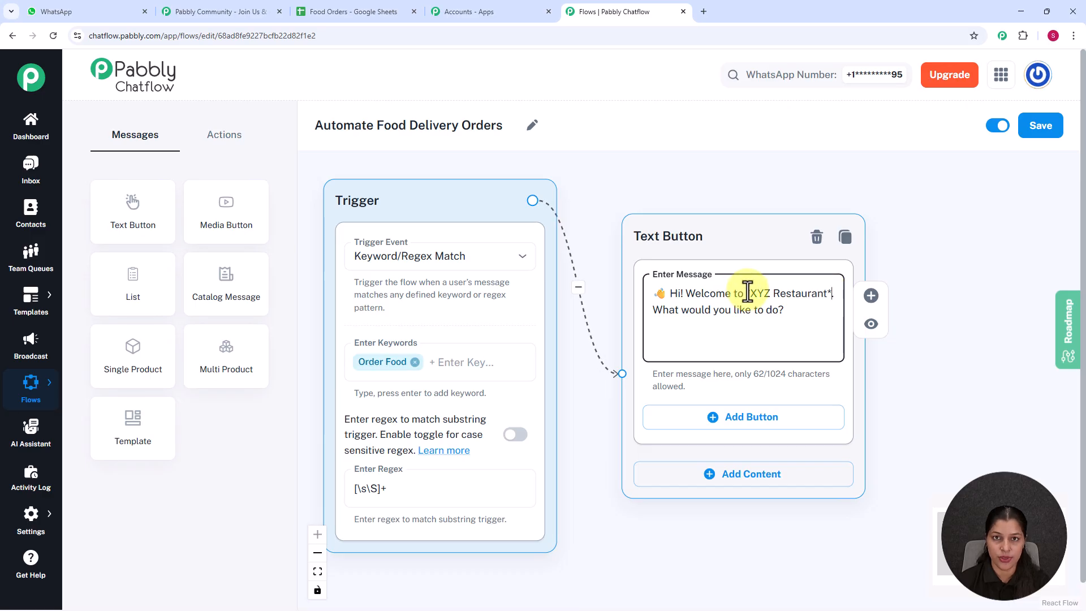
# Add two buttons to the welcome message, labelled "View Menu 🍴" and "Place Order 🛵"
pyautogui.scroll(-2, 747, 292)
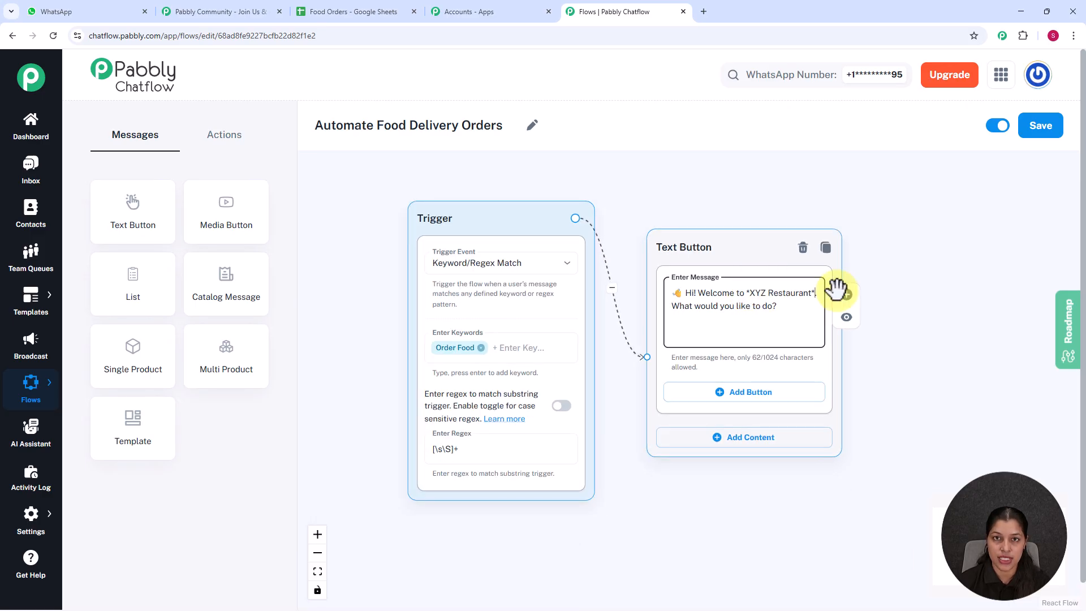
pyautogui.moveTo(964, 315); pyautogui.dragTo(880, 277)
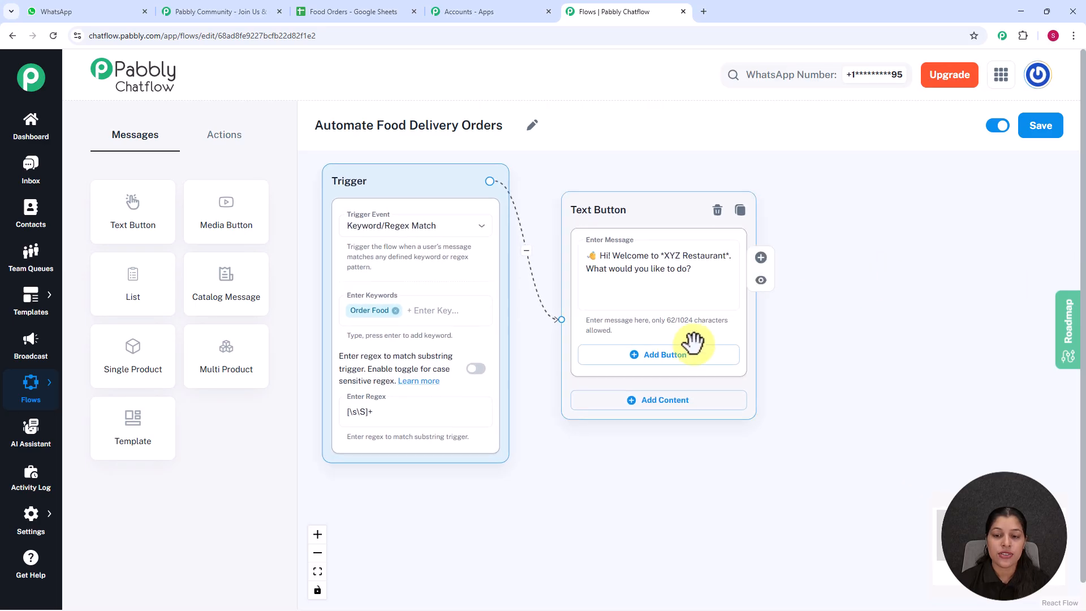
pyautogui.click(687, 362)
pyautogui.click(661, 364)
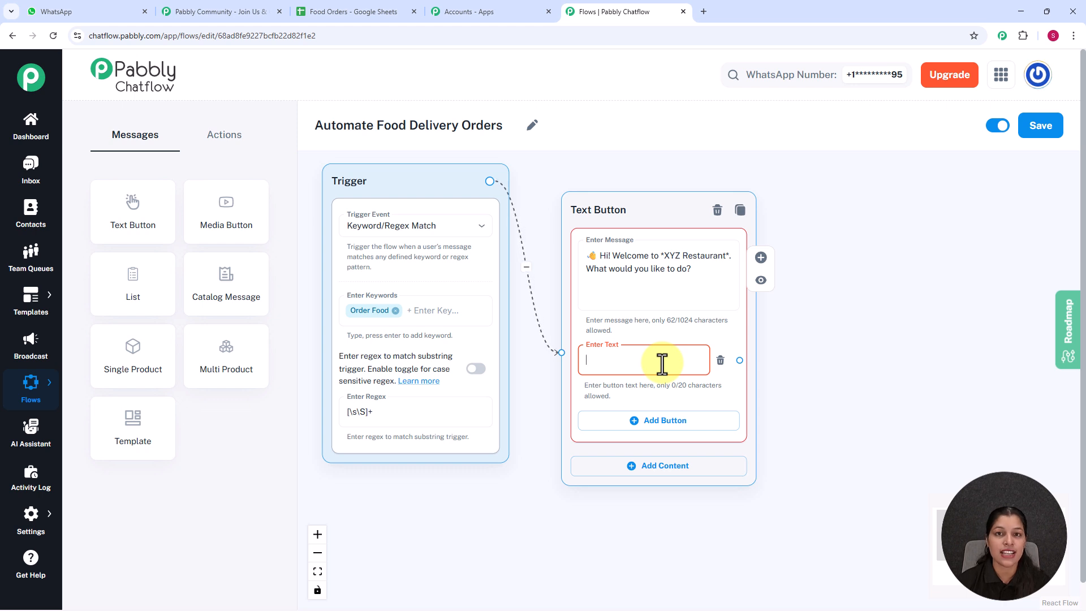
pyautogui.write('View Menu 🍴')
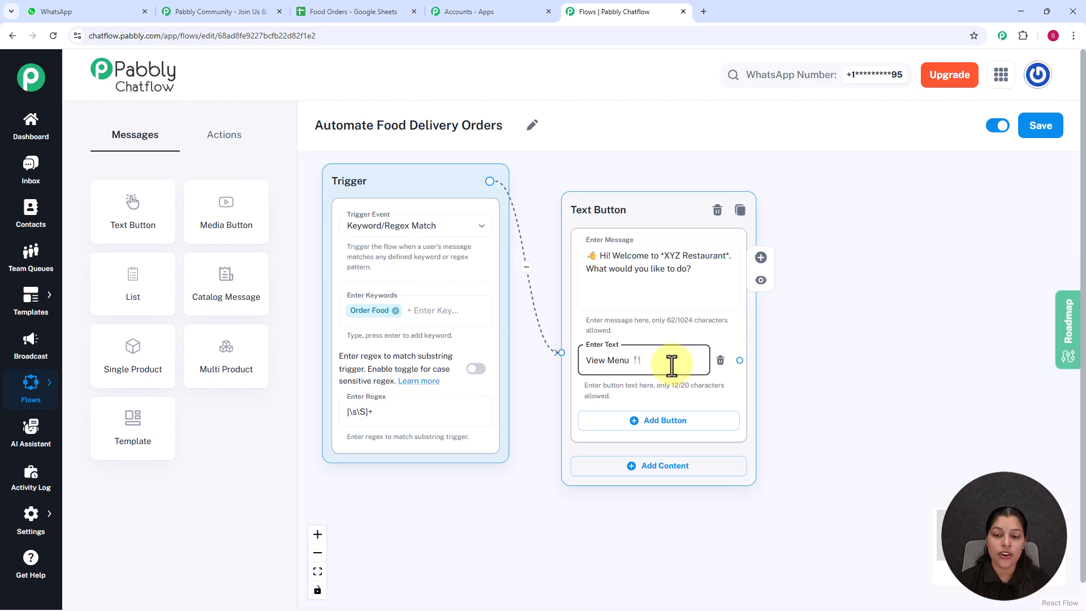
pyautogui.click(665, 427)
pyautogui.click(661, 430)
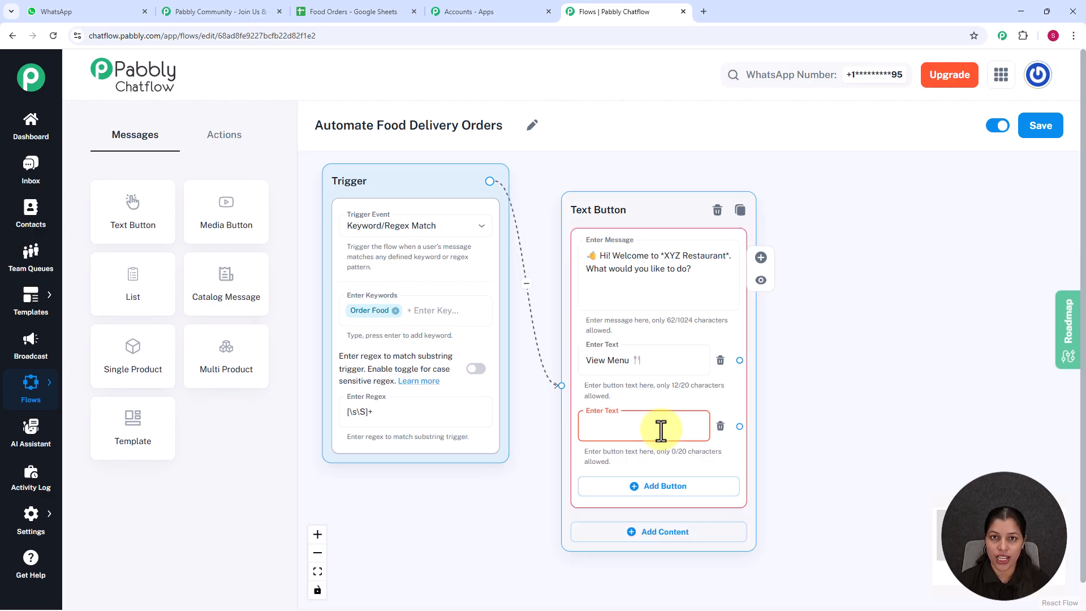
pyautogui.write('Place Order 🛵')
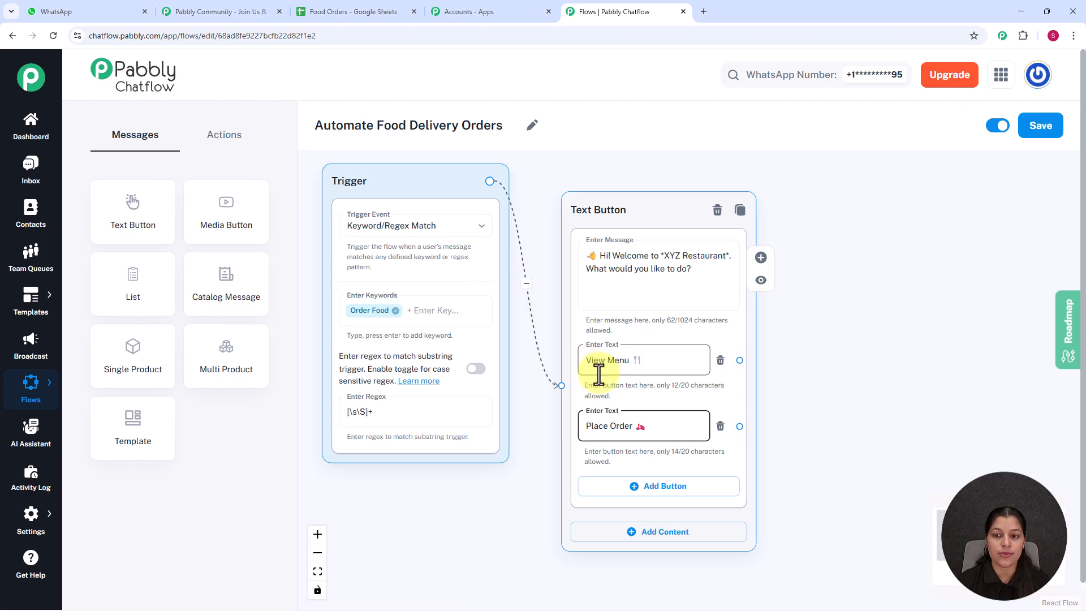
# Connect a List message to the "View Menu 🍴" button and place it above and beside the welcome message
pyautogui.moveTo(740, 361); pyautogui.dragTo(863, 267)
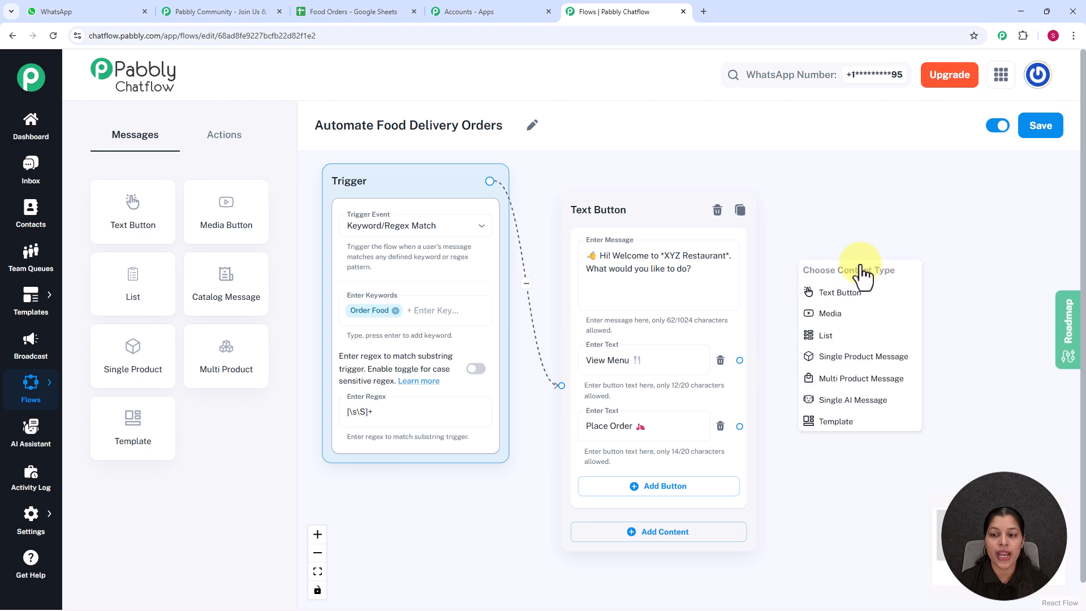
pyautogui.click(826, 336)
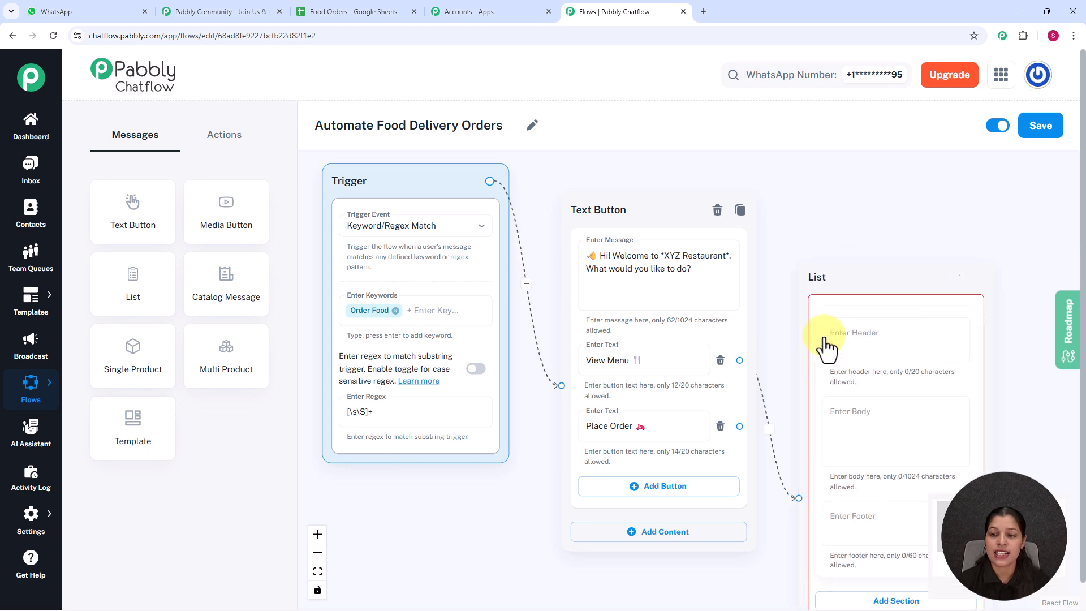
pyautogui.moveTo(881, 285); pyautogui.dragTo(880, 150)
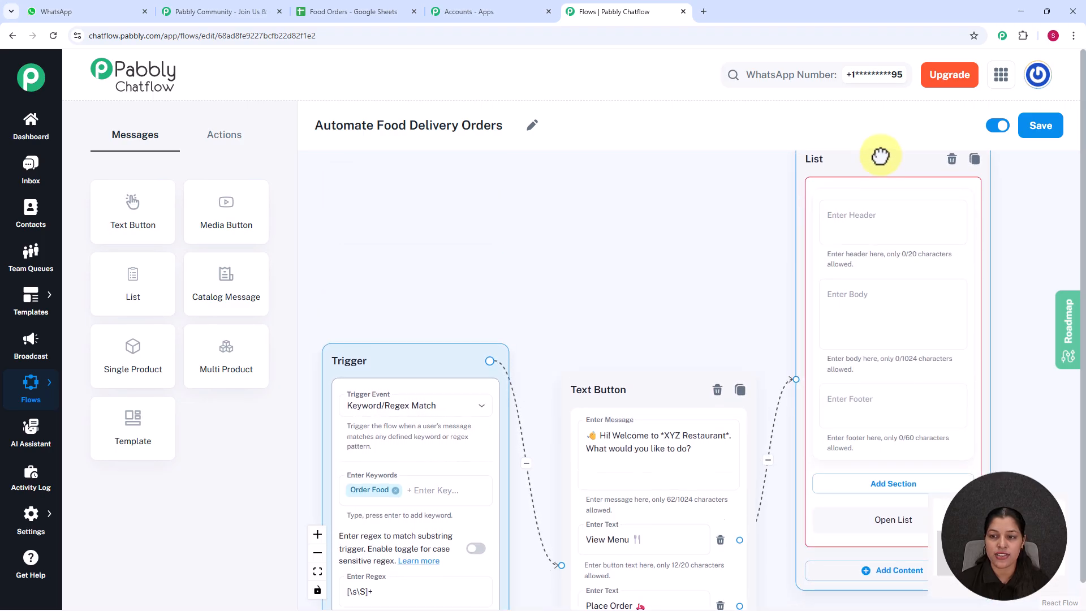
pyautogui.scroll(-3, 1039, 242)
pyautogui.moveTo(1039, 242); pyautogui.dragTo(800, 250)
pyautogui.scroll(3, 805, 277)
# Set the List message's body to "Please select a category to view items:"
pyautogui.click(688, 228)
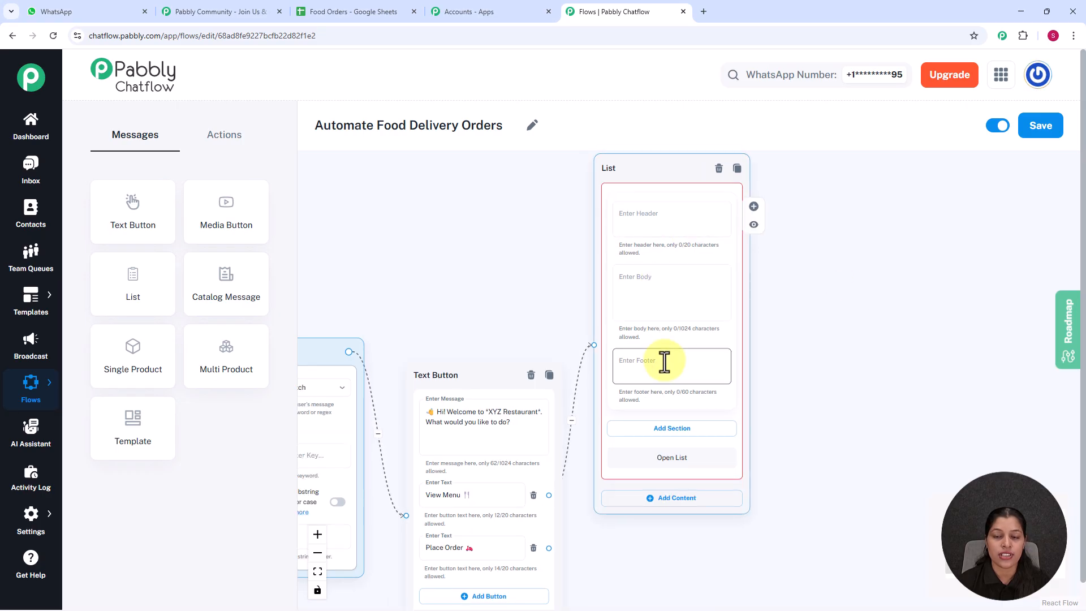
pyautogui.click(664, 307)
pyautogui.scroll(2, 665, 307)
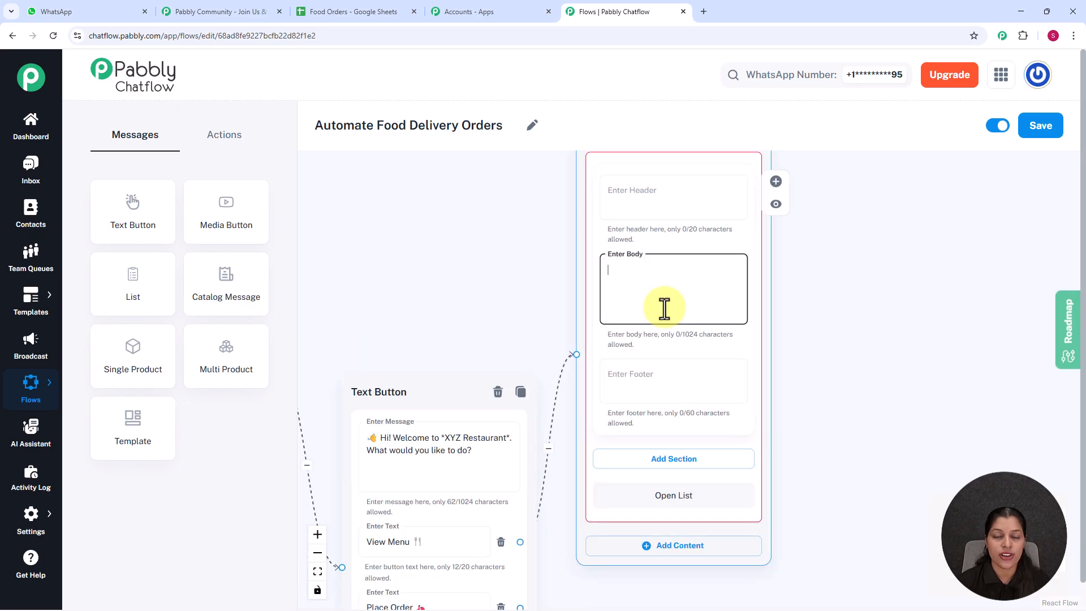
pyautogui.write('Please select a category to view items:')
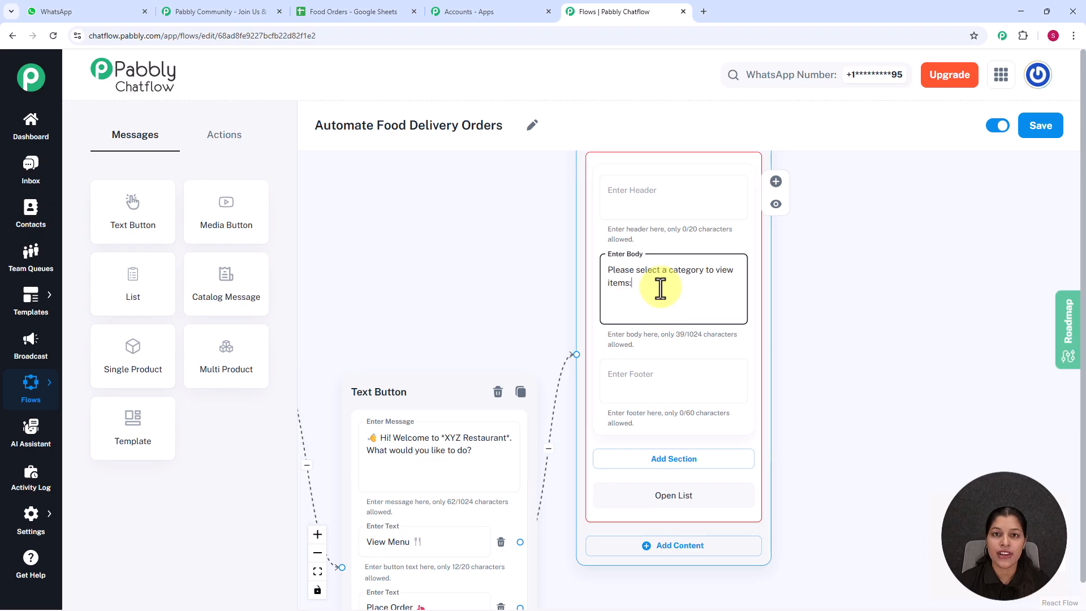
pyautogui.scroll(-2, 701, 332)
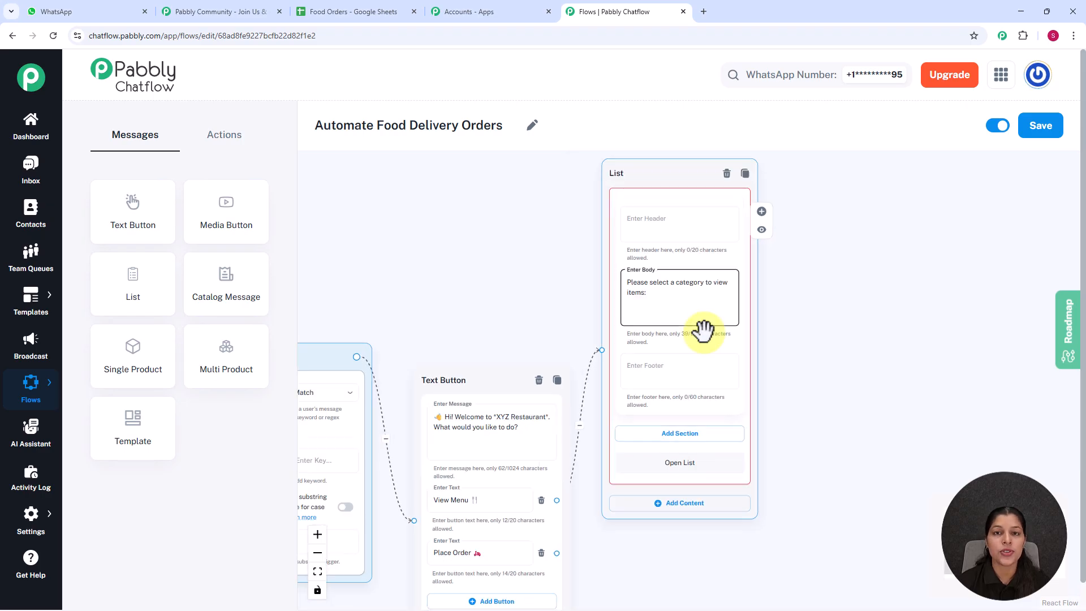
# Add a section to the List message and title it "Menu"
pyautogui.moveTo(819, 375); pyautogui.dragTo(771, 274)
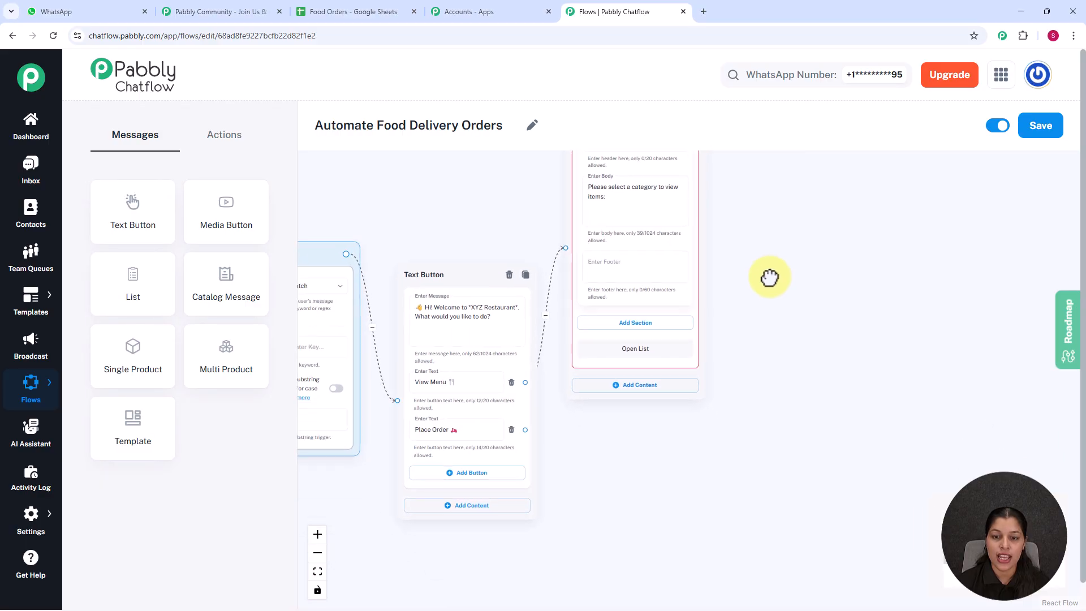
pyautogui.click(651, 324)
pyautogui.click(621, 338)
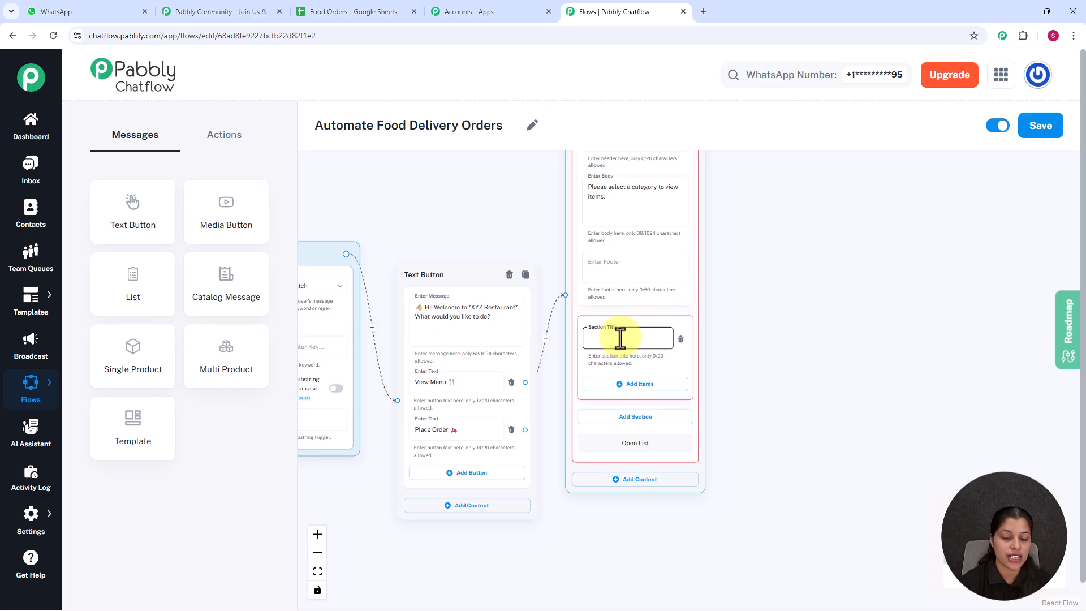
pyautogui.write('N')
pyautogui.press('BackSpace')
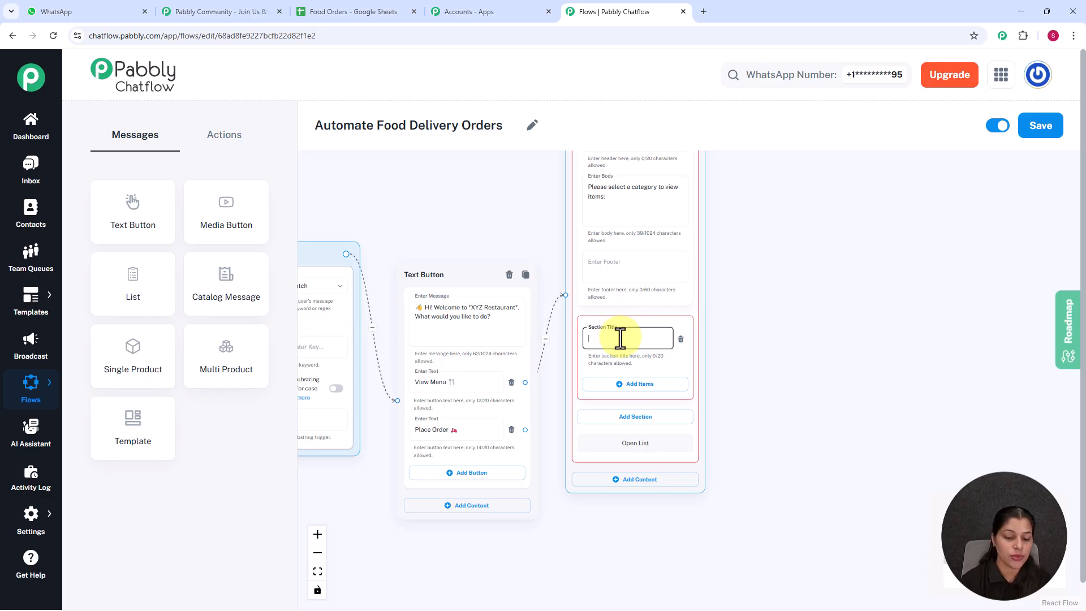
pyautogui.write('Menu')
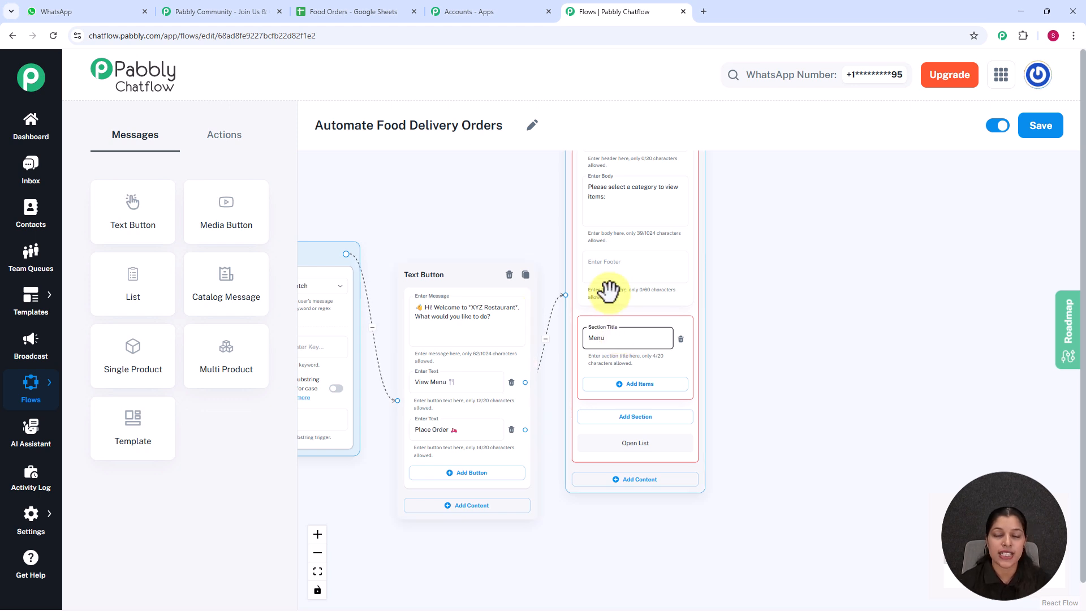
pyautogui.click(800, 302)
# Add an item to the Menu section titled "Starters" followed by a food emoji
pyautogui.scroll(5, 800, 302)
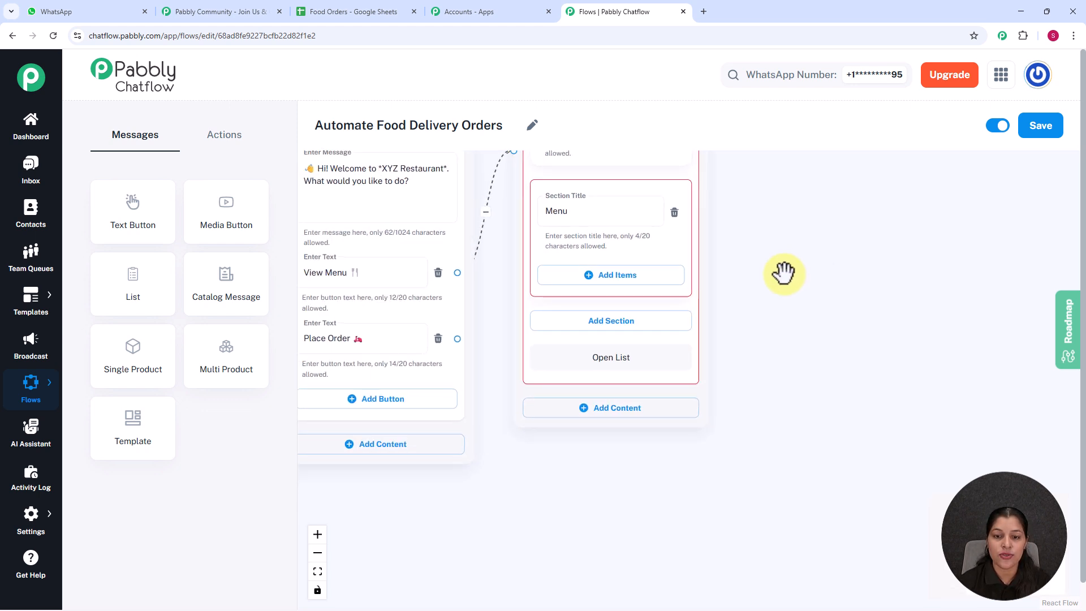
pyautogui.click(623, 277)
pyautogui.click(600, 299)
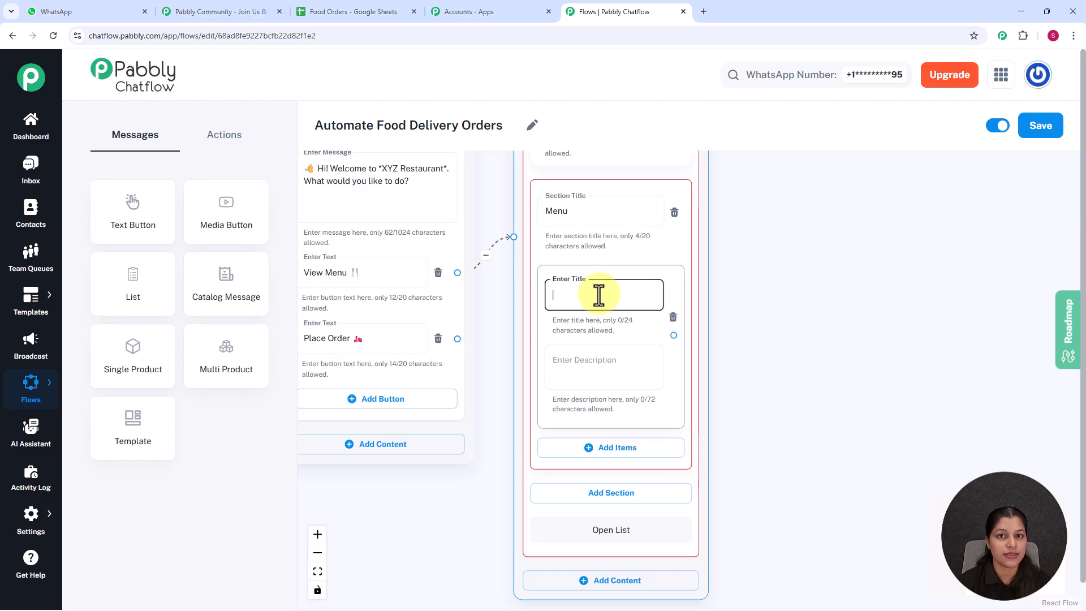
pyautogui.write('Starters 🍕')
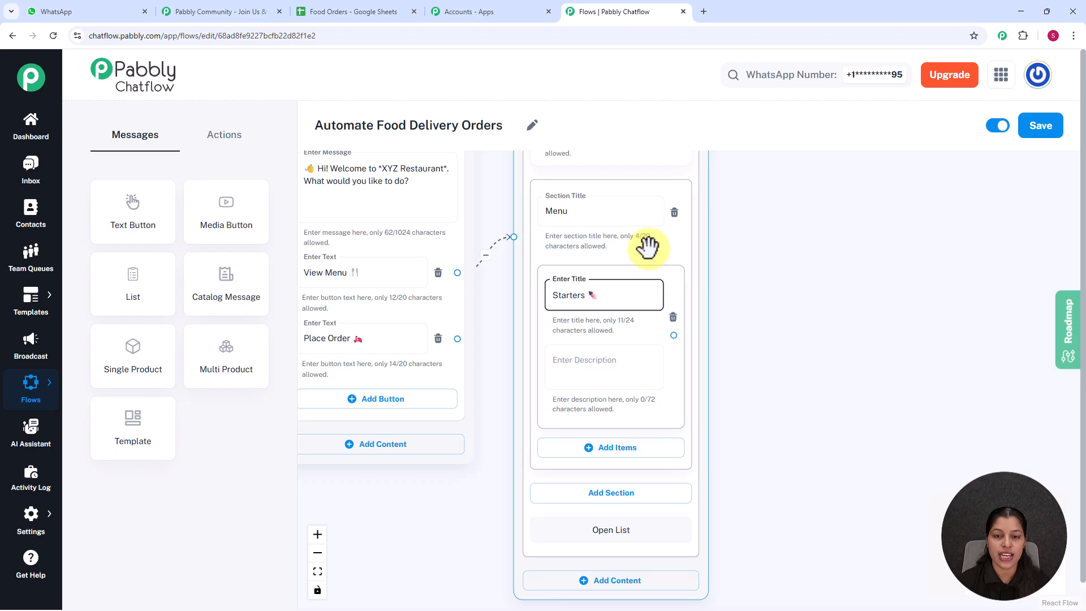
# Add two more items to the Menu section, titled "Main Course" and "Desserts", each followed by a food emoji
pyautogui.scroll(-2, 618, 309)
pyautogui.scroll(-1, 750, 320)
pyautogui.moveTo(749, 320); pyautogui.dragTo(709, 209)
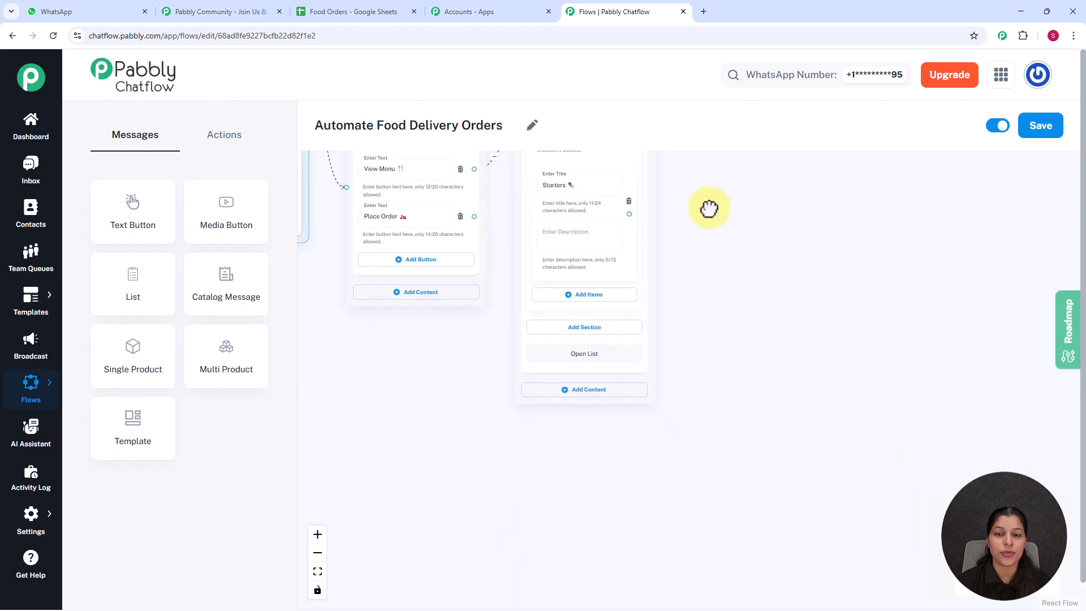
pyautogui.click(588, 305)
pyautogui.click(568, 309)
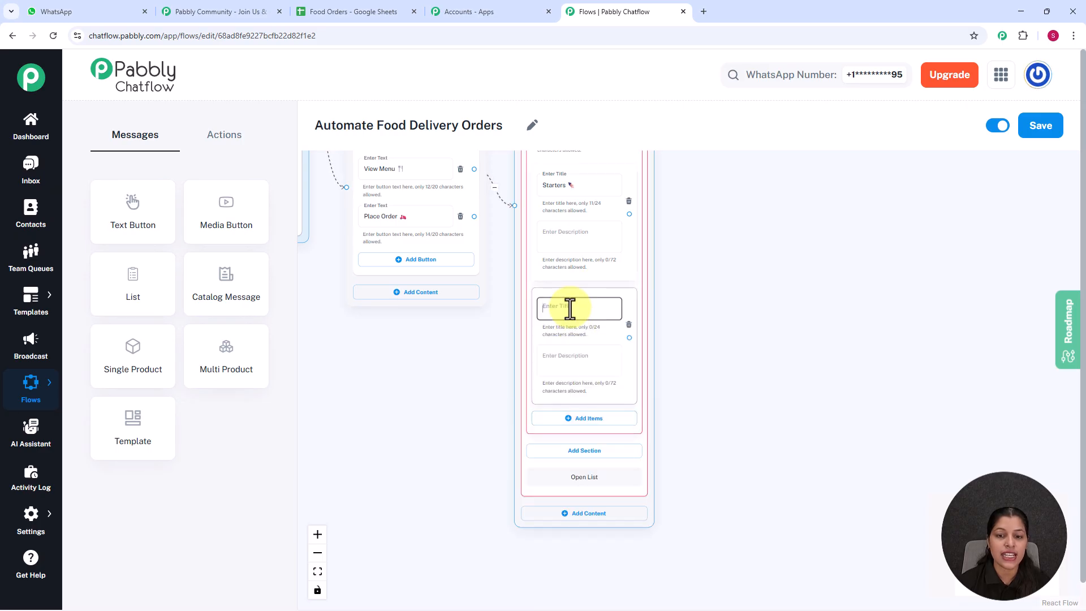
pyautogui.scroll(2, 568, 308)
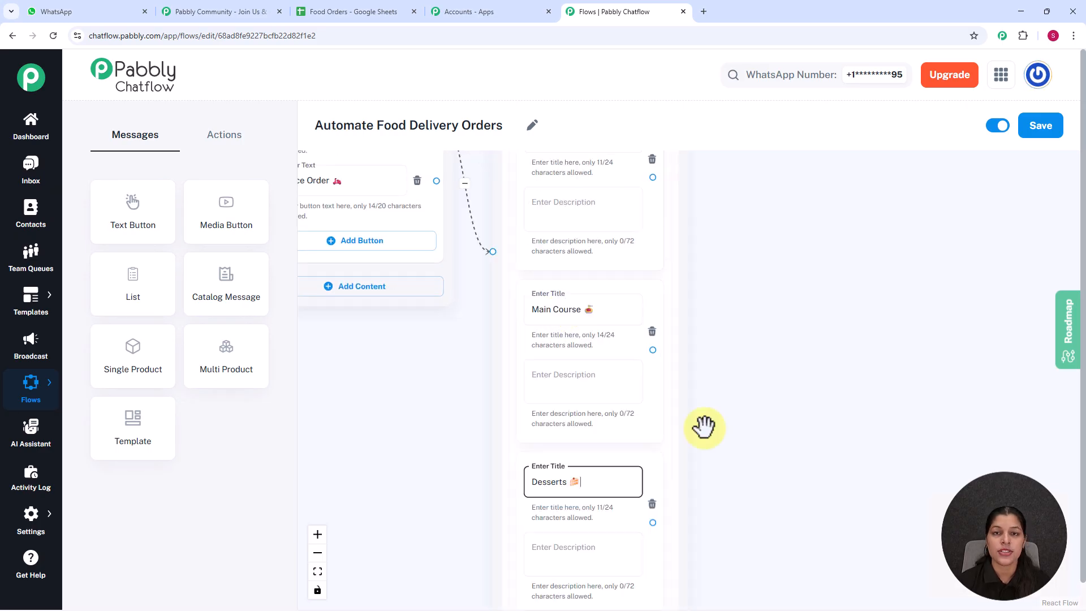
pyautogui.click(705, 428)
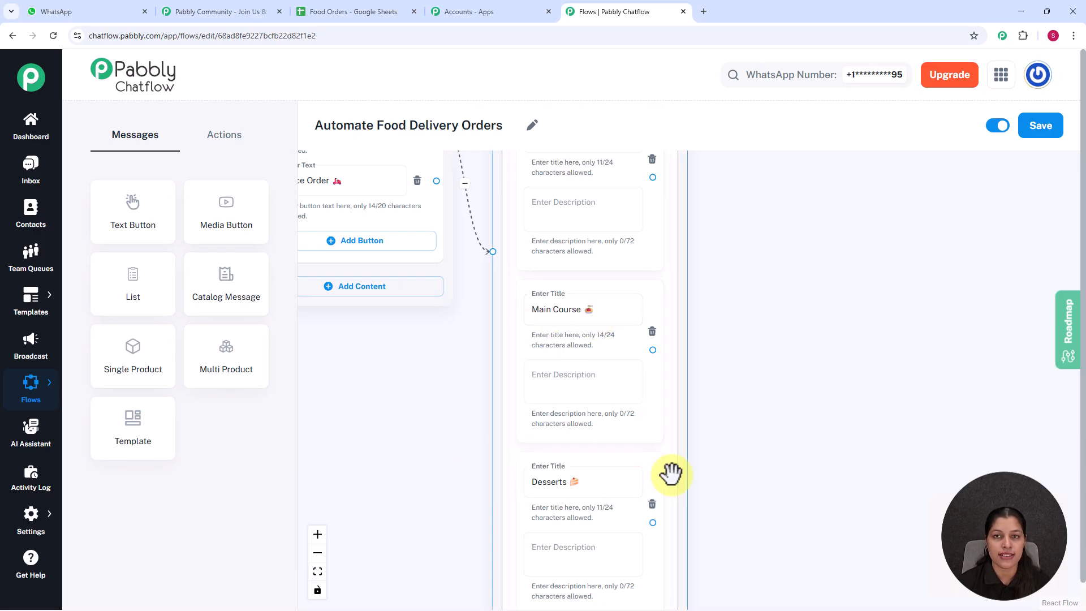
# Connect a Text Button message to the Starters item and paste in the starters price list, including Paneer Tikka – ₹180 and Garlic Bread – ₹150
pyautogui.scroll(-3, 672, 473)
pyautogui.moveTo(792, 383); pyautogui.dragTo(701, 398)
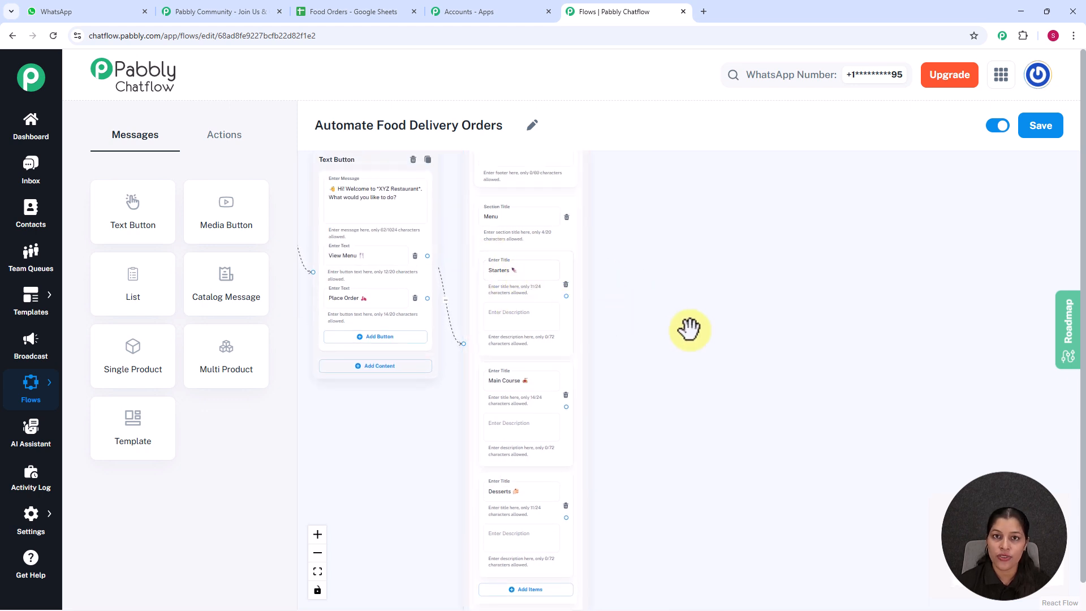
pyautogui.scroll(5, 598, 315)
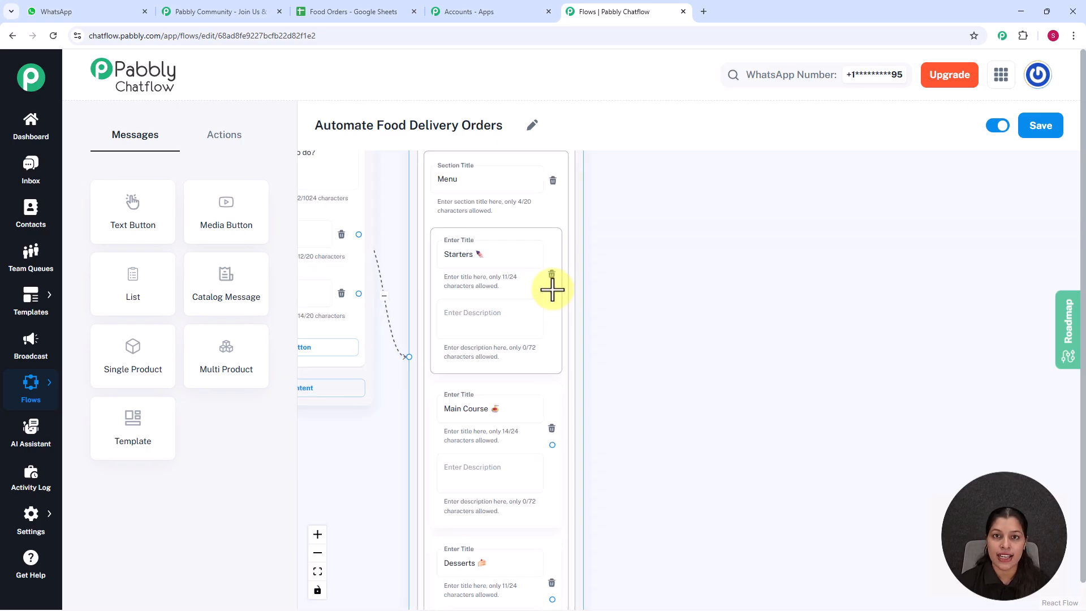
pyautogui.moveTo(552, 290); pyautogui.dragTo(635, 219)
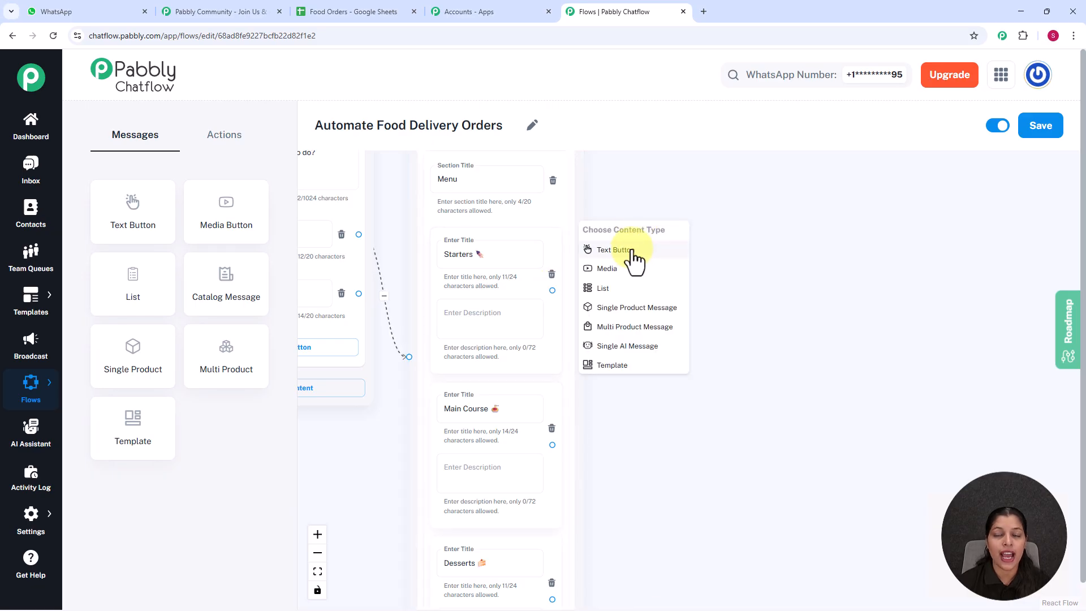
pyautogui.click(614, 250)
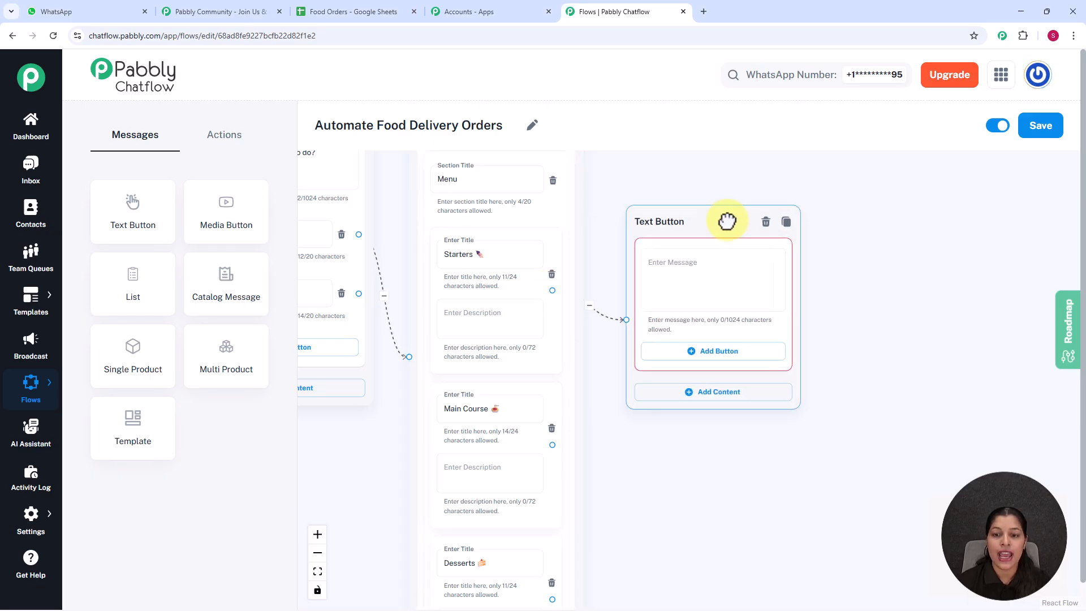
pyautogui.click(712, 236)
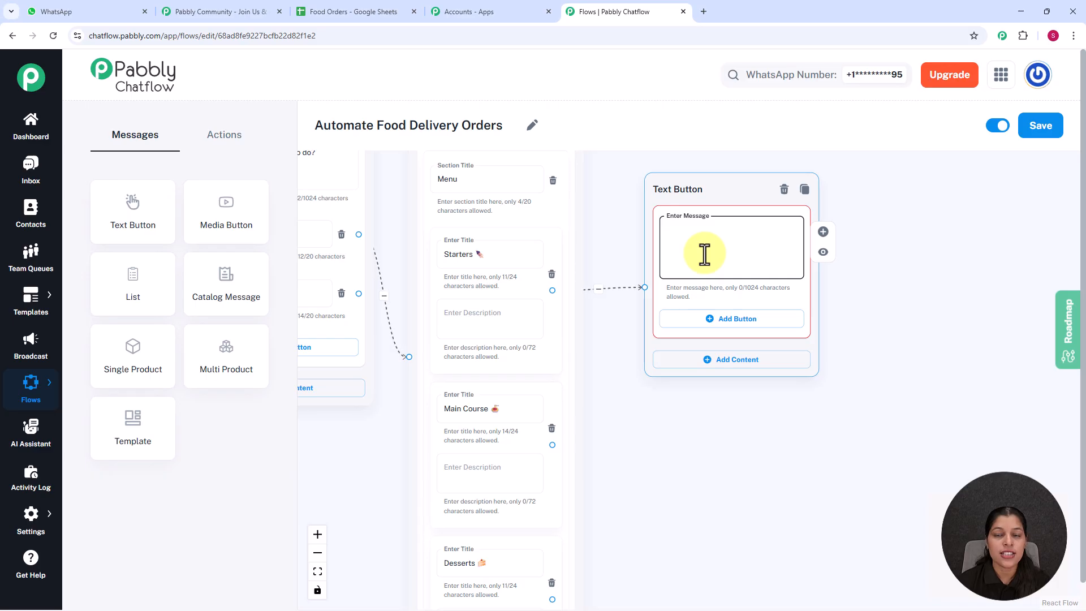
pyautogui.scroll(2, 705, 254)
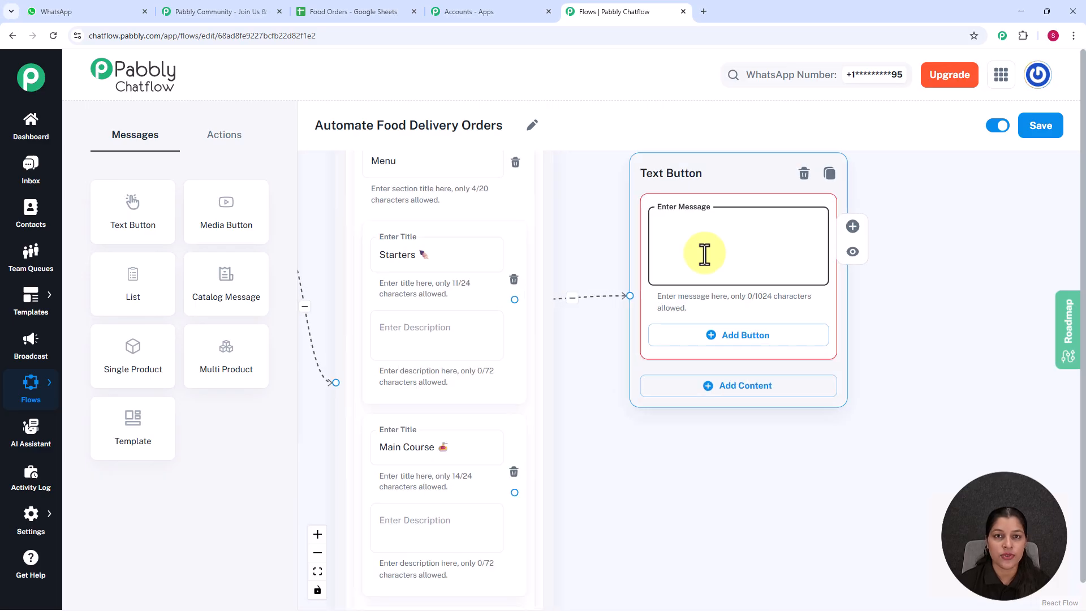
pyautogui.hotkey('ctrl', 'v')
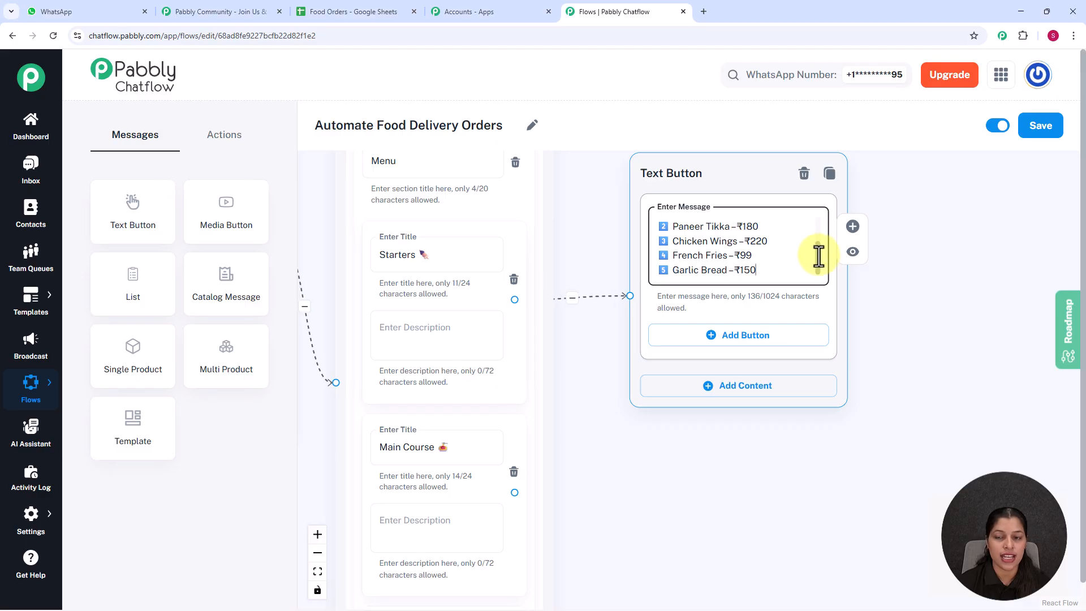
# Connect a Text Button message to the Main Course item and paste its price list, including Grilled Fish with Mashed Potatoes – ₹350
pyautogui.scroll(-4, 623, 308)
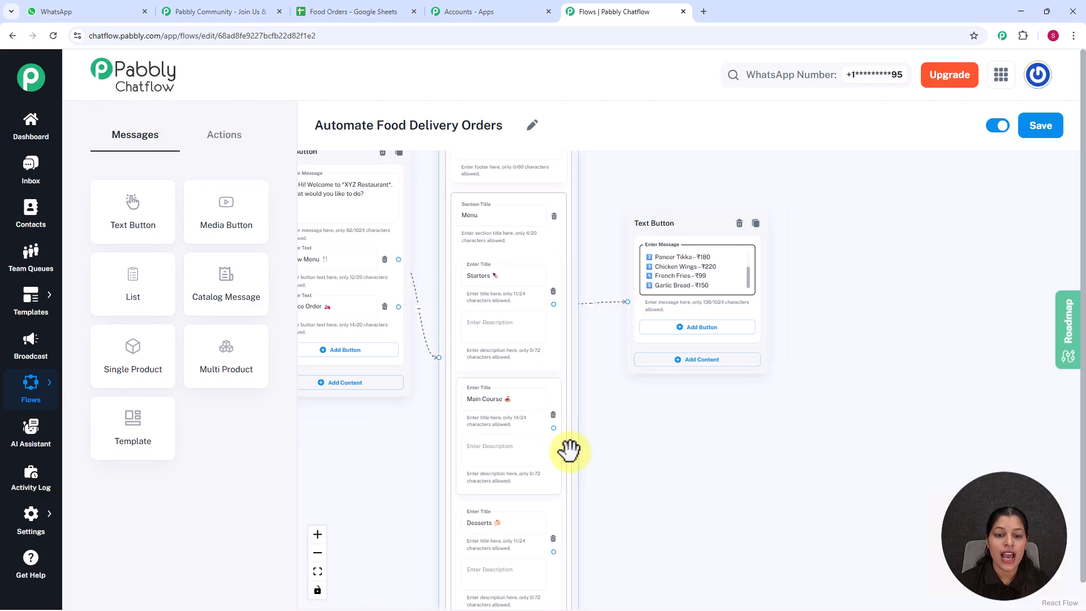
pyautogui.scroll(-3, 628, 366)
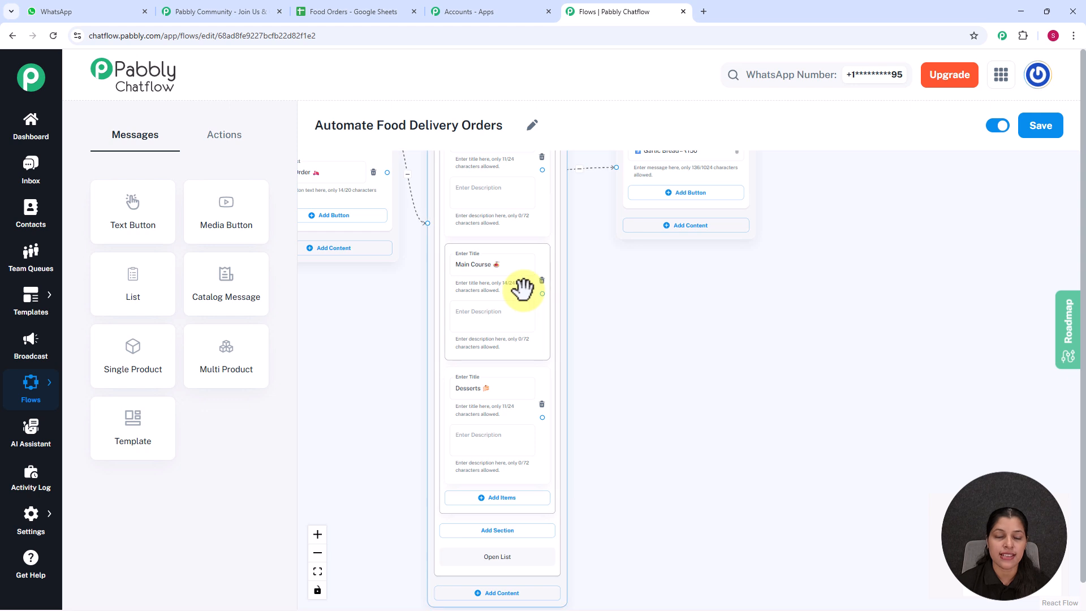
pyautogui.moveTo(542, 294); pyautogui.dragTo(625, 286)
pyautogui.click(660, 312)
pyautogui.scroll(2, 660, 312)
pyautogui.click(674, 356)
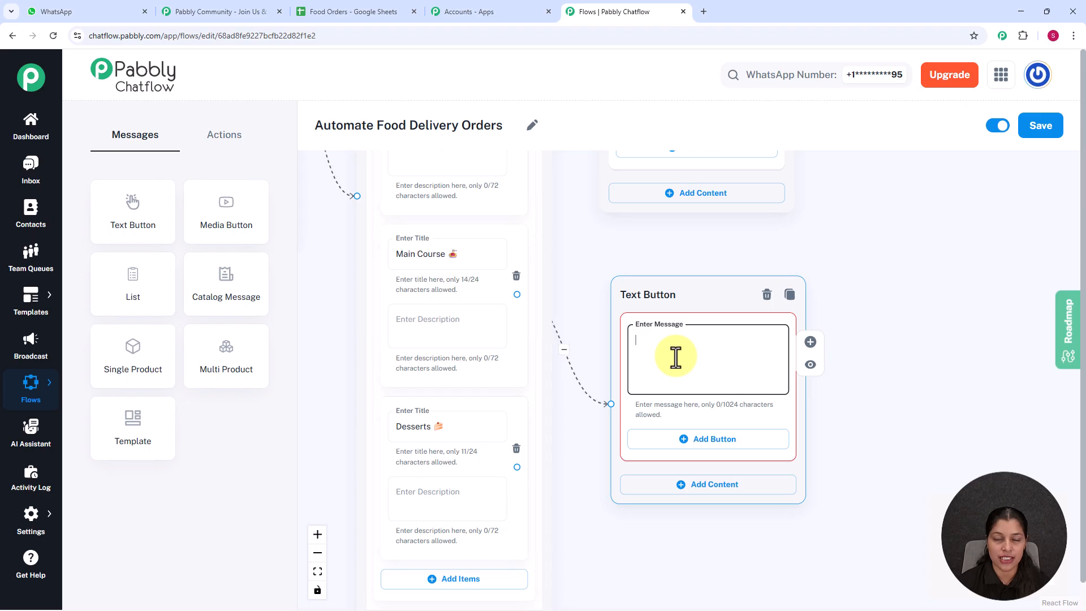
pyautogui.hotkey('ctrl', 'v')
pyautogui.scroll(-2, 850, 249)
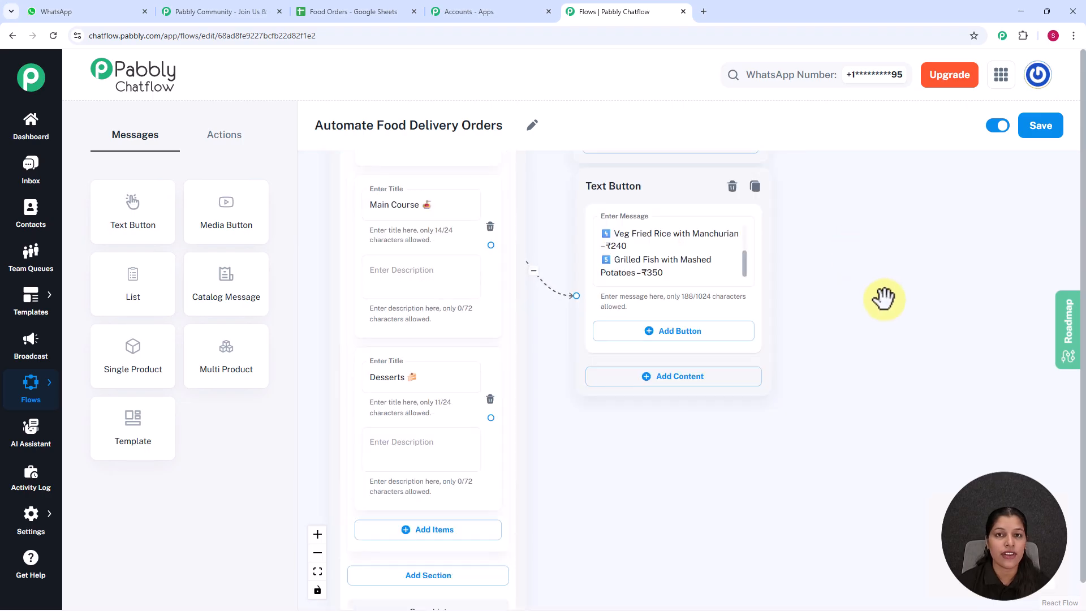
# Connect a Text Button message to the Desserts item and paste its price list, including Gulab Jamun (2 pcs) – ₹90 and Ice Cream Sundae – ₹160
pyautogui.moveTo(895, 390); pyautogui.dragTo(894, 268)
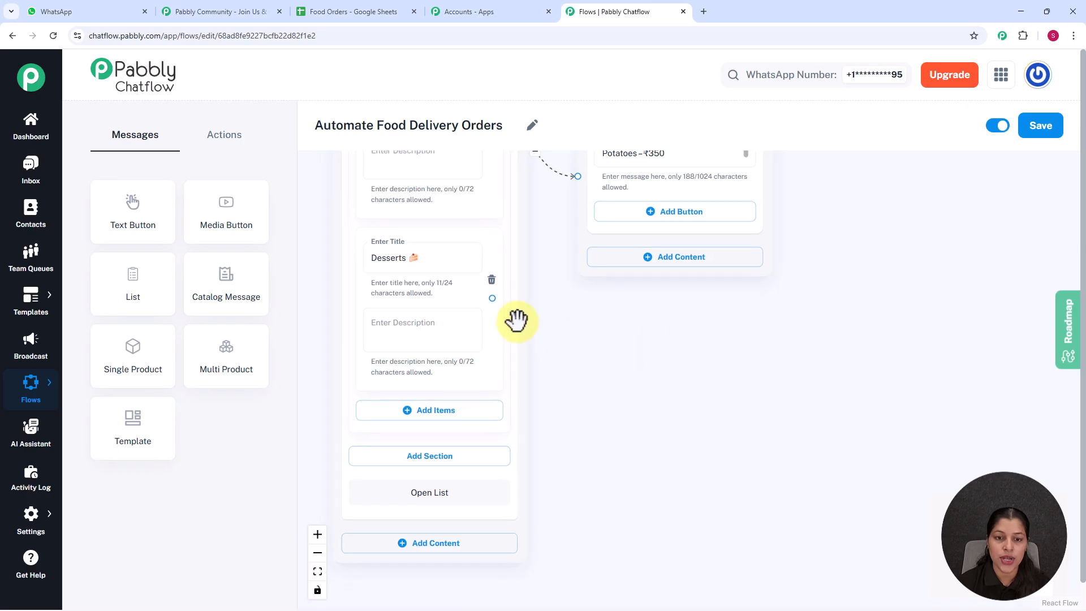
pyautogui.moveTo(492, 298); pyautogui.dragTo(555, 297)
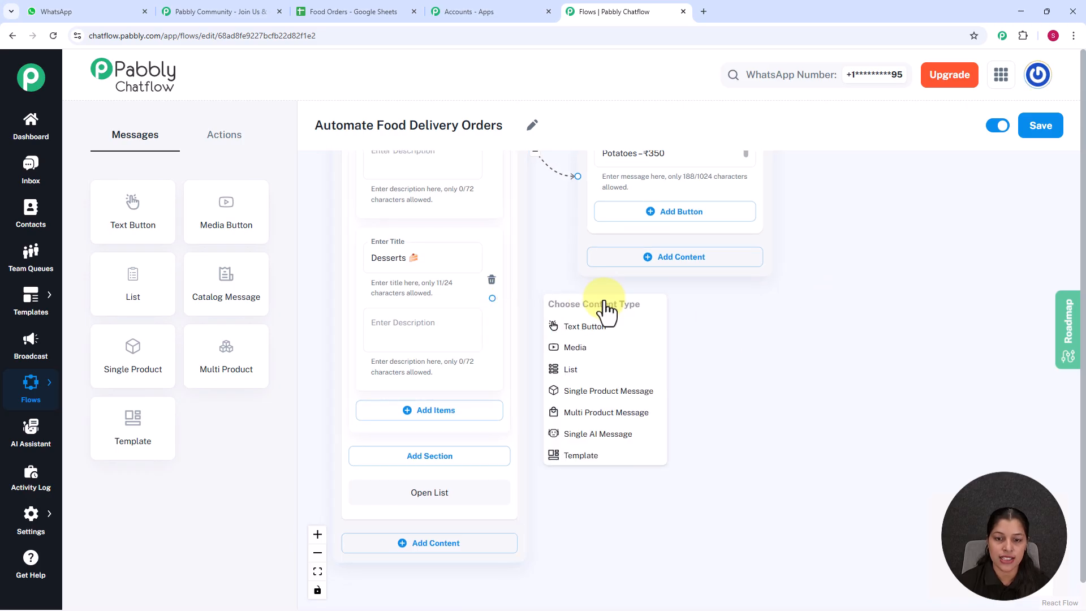
pyautogui.click(589, 328)
pyautogui.moveTo(622, 315); pyautogui.dragTo(671, 315)
pyautogui.click(656, 367)
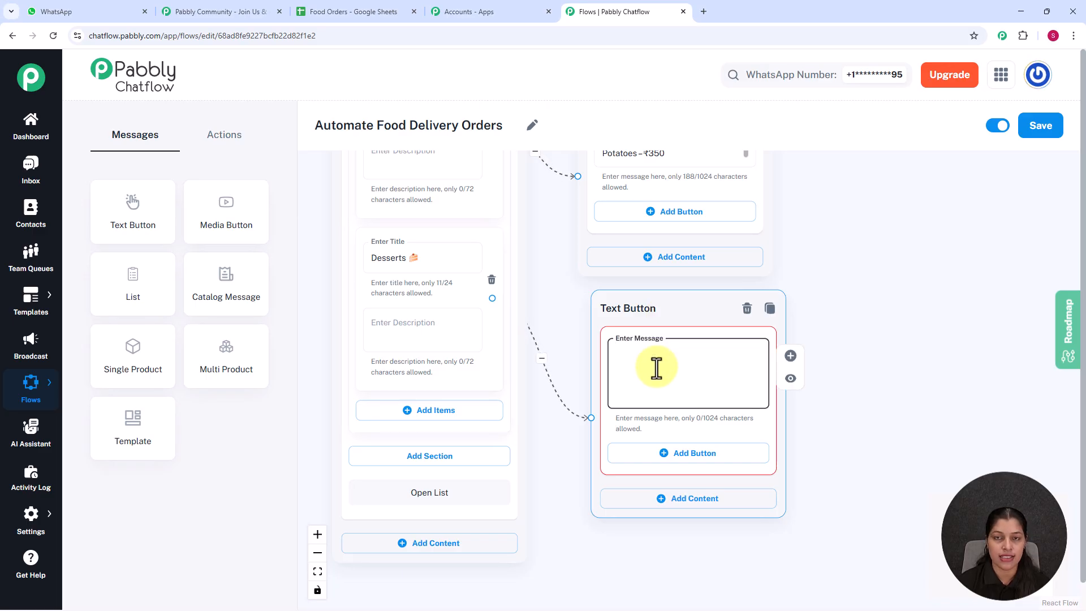
pyautogui.hotkey('ctrl', 'v')
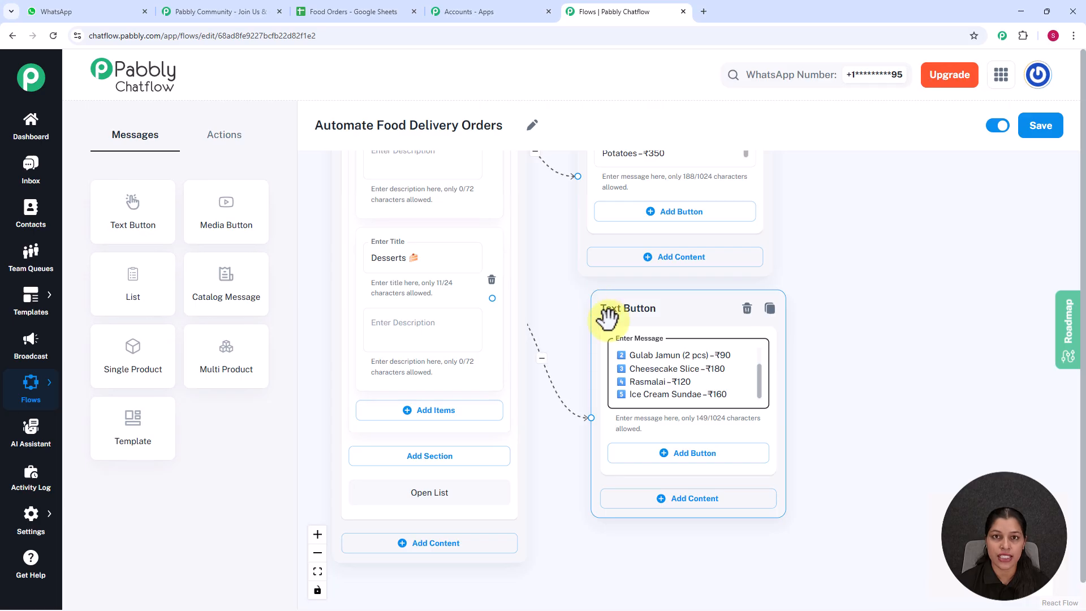
# Arrange the three category price-list messages in a column beside the List, with the desserts message directly below the main course one
pyautogui.scroll(-6, 628, 360)
pyautogui.moveTo(641, 290); pyautogui.dragTo(667, 169)
pyautogui.moveTo(628, 393); pyautogui.dragTo(667, 262)
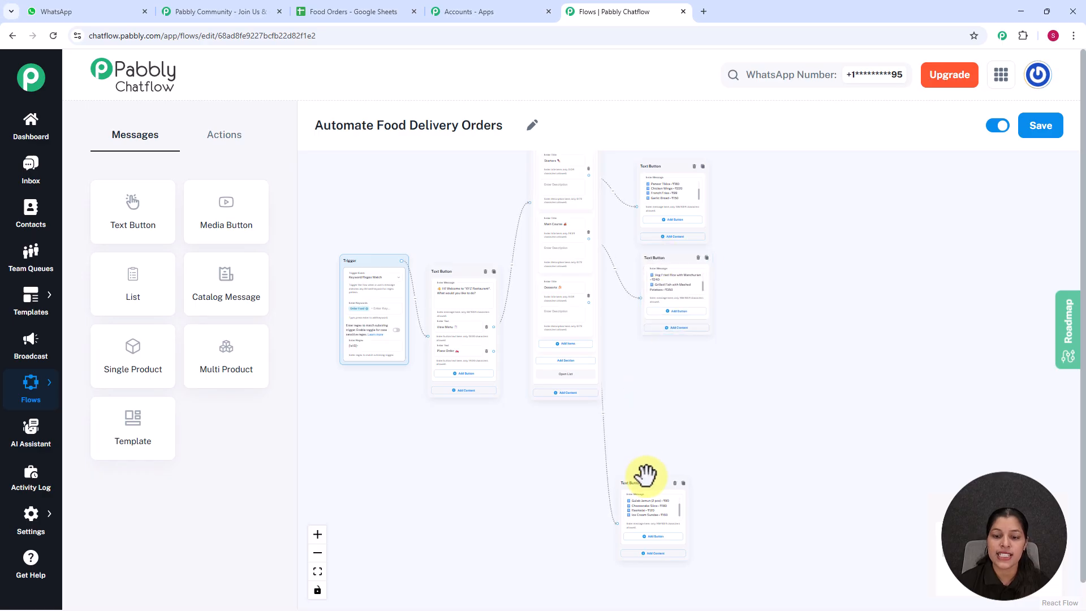
pyautogui.moveTo(650, 481); pyautogui.dragTo(681, 345)
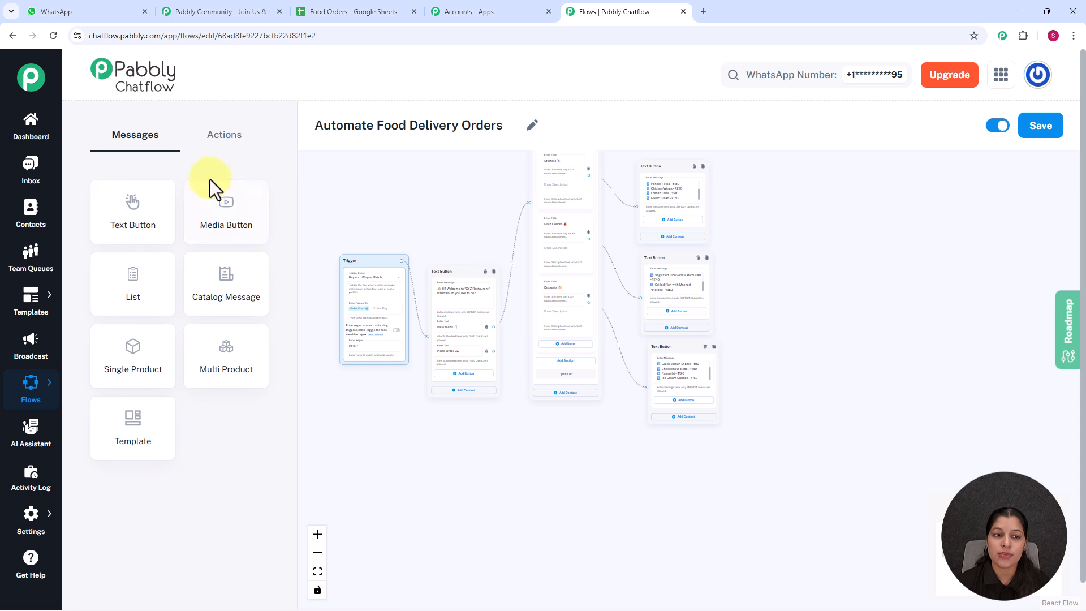
# Add an Ask Question action below the List and connect the Place Order button to it
pyautogui.click(222, 146)
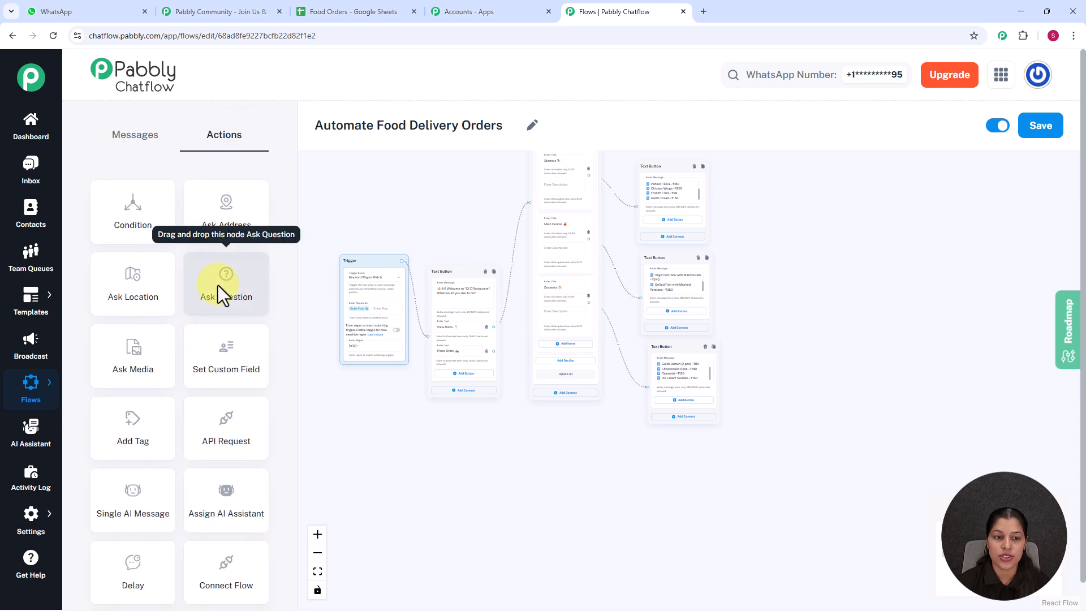
pyautogui.moveTo(218, 285); pyautogui.dragTo(556, 428)
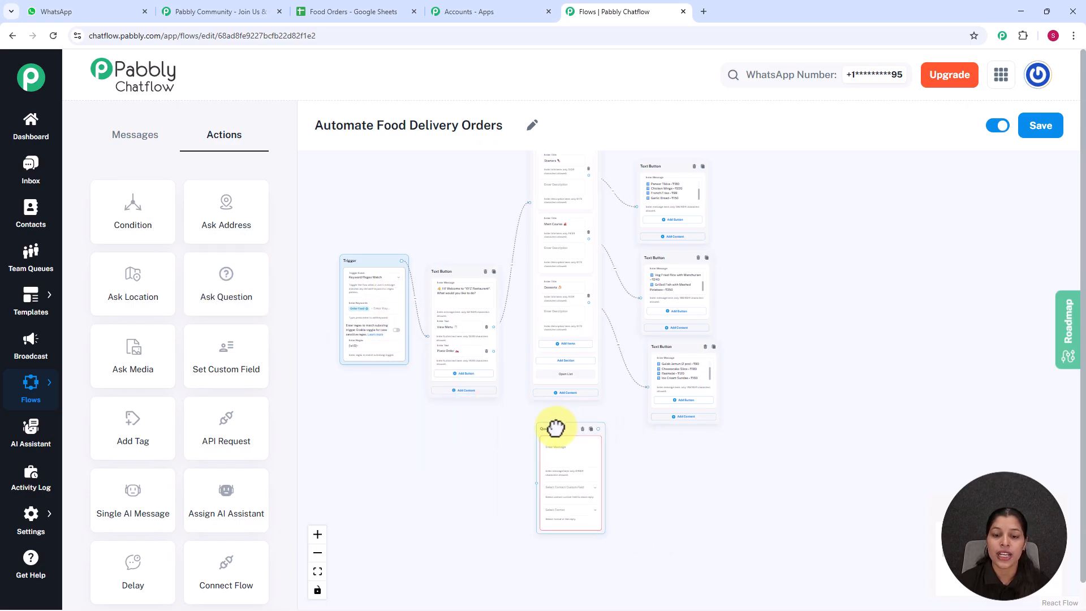
pyautogui.scroll(5, 577, 421)
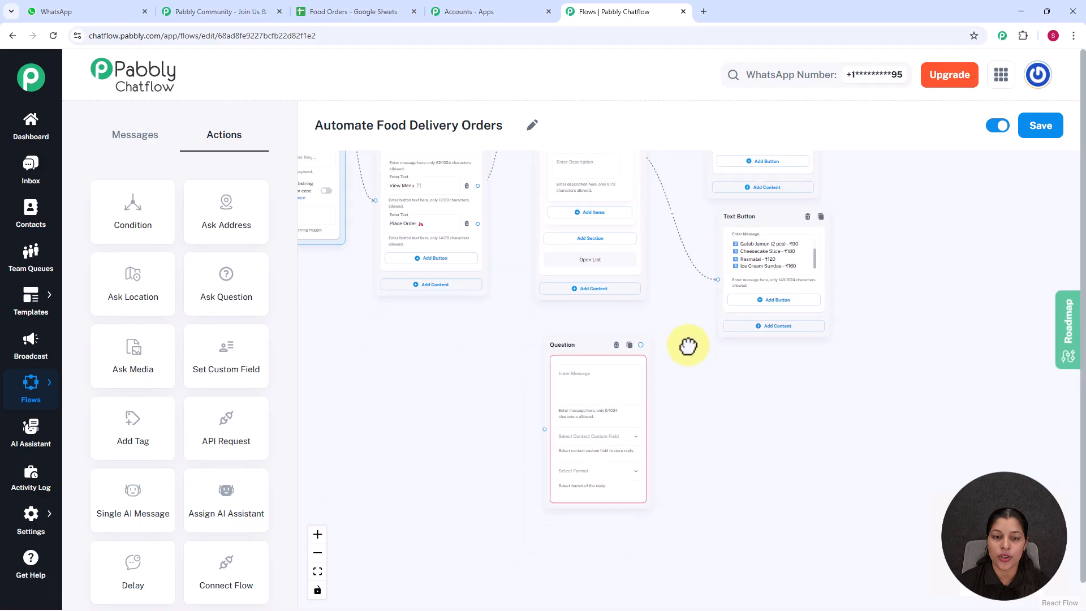
pyautogui.scroll(1, 526, 295)
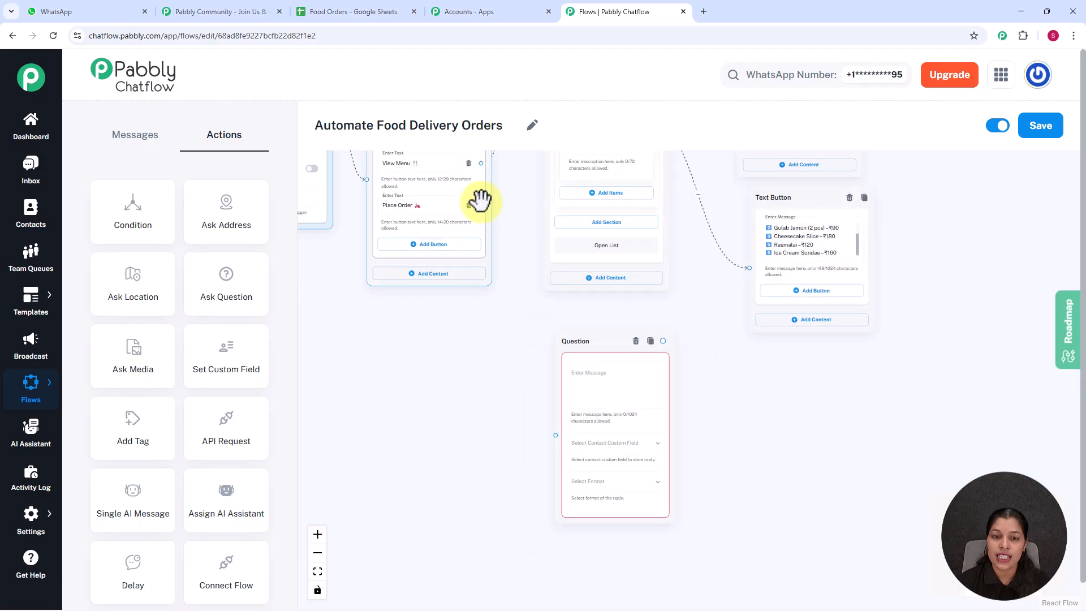
pyautogui.moveTo(480, 205); pyautogui.dragTo(556, 435)
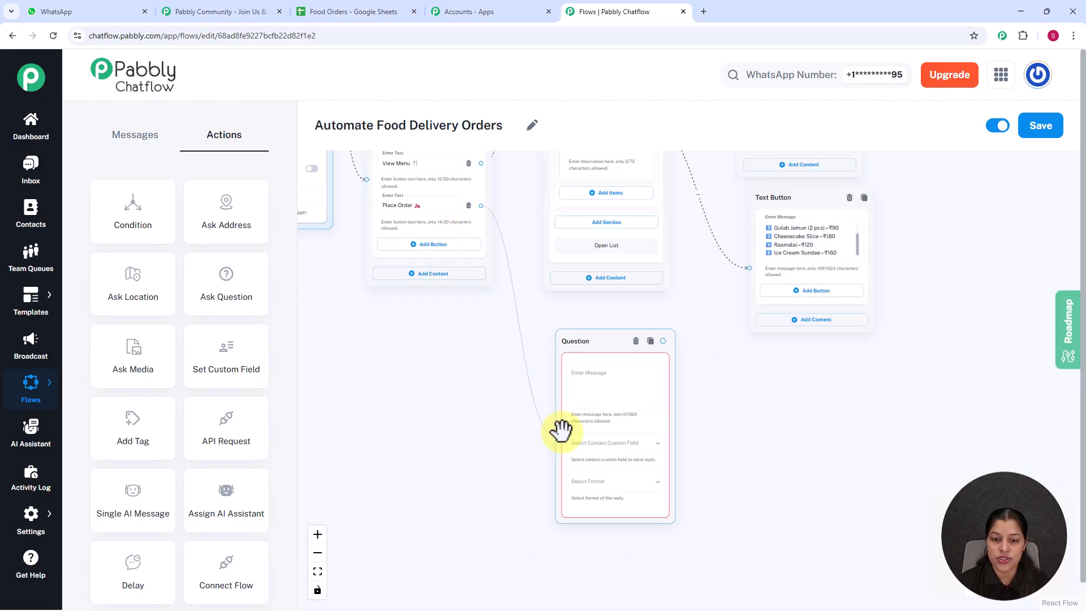
# Enter "Which item would you like to order?😋" as the message of the question linked to Place Order
pyautogui.click(601, 384)
pyautogui.scroll(2, 601, 385)
pyautogui.scroll(1, 601, 385)
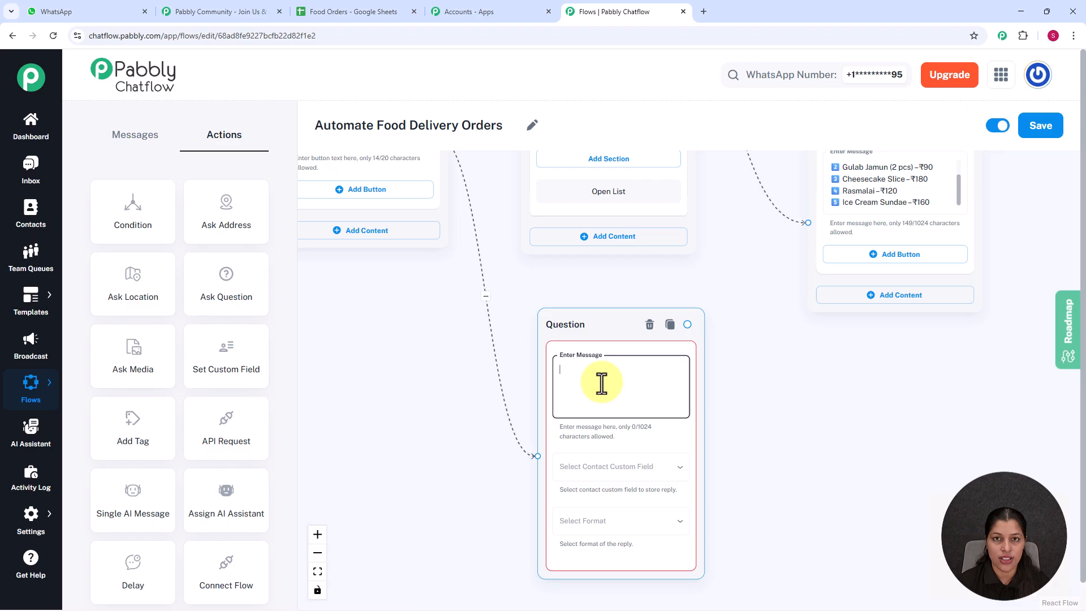
pyautogui.scroll(1, 601, 384)
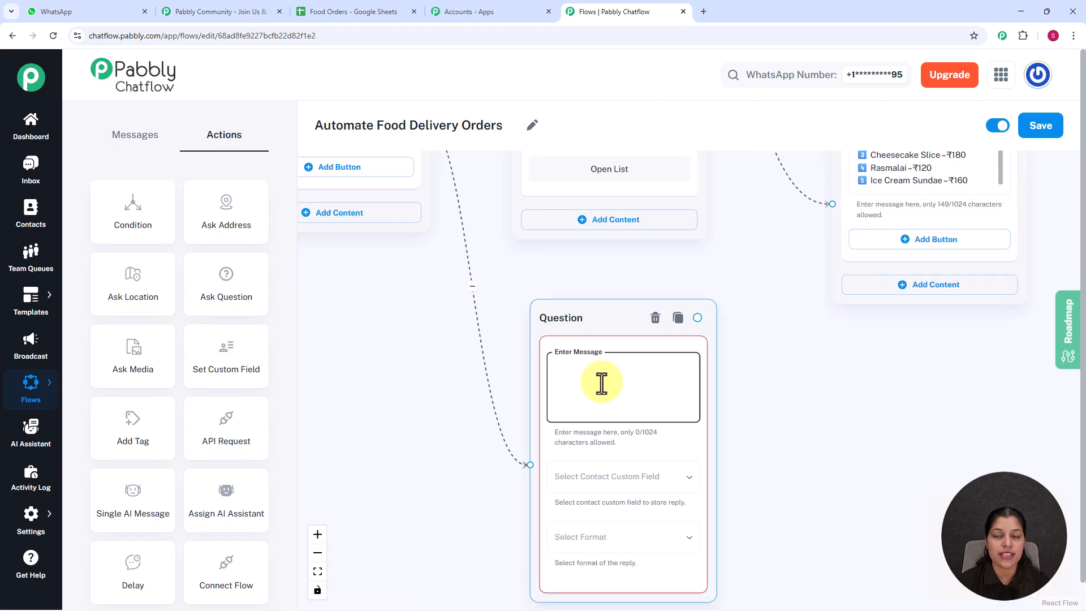
pyautogui.write('Which item would you like to order?😋')
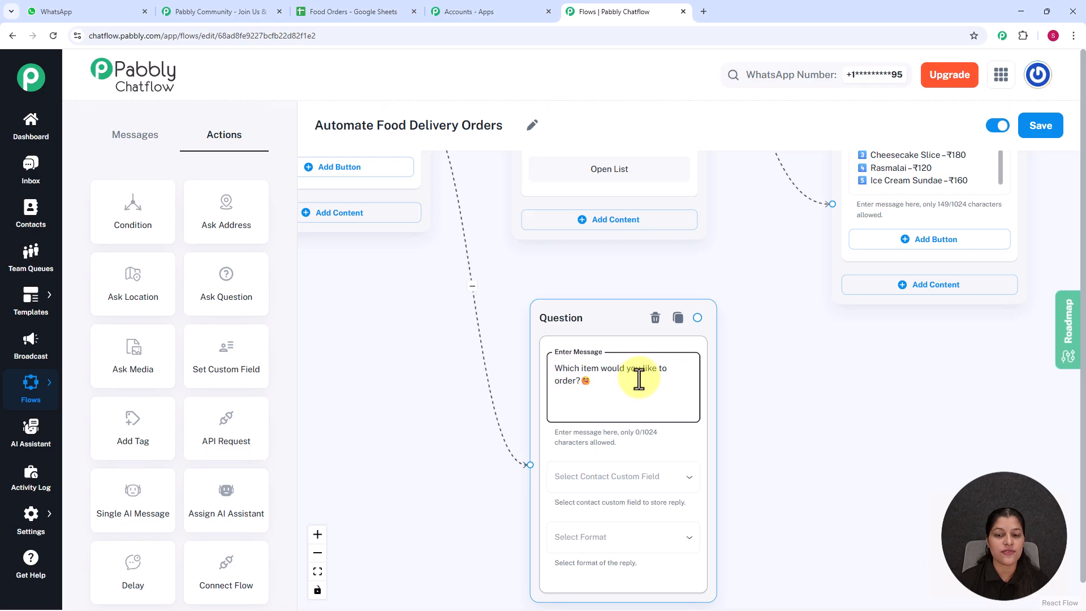
# Store the reply to the item question in the ItemName custom field and set its format to Any
pyautogui.scroll(-2, 639, 380)
pyautogui.moveTo(788, 388); pyautogui.dragTo(706, 253)
pyautogui.click(574, 304)
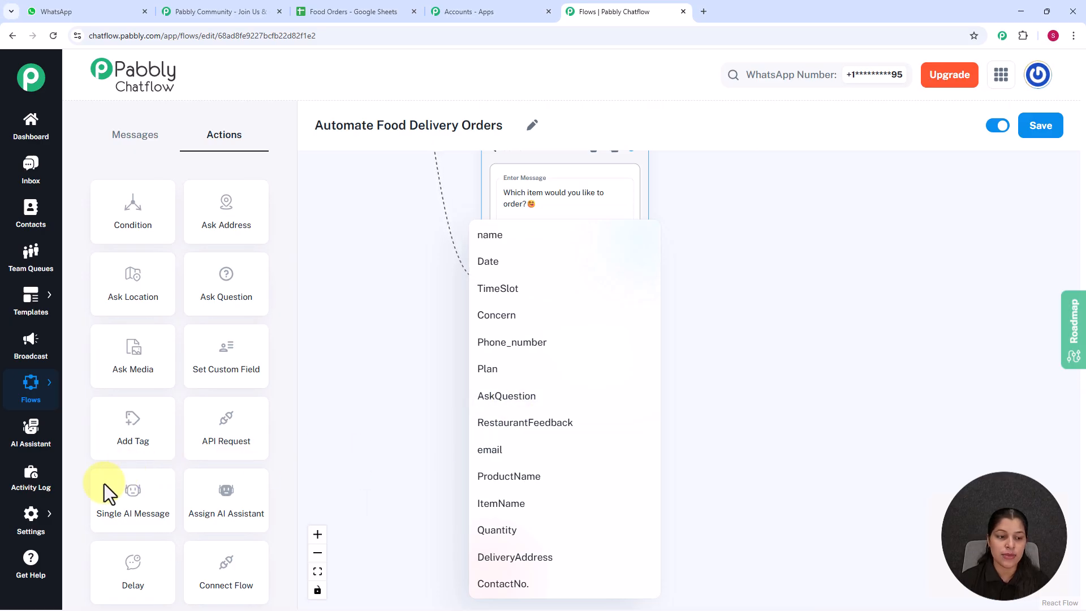
pyautogui.click(39, 513)
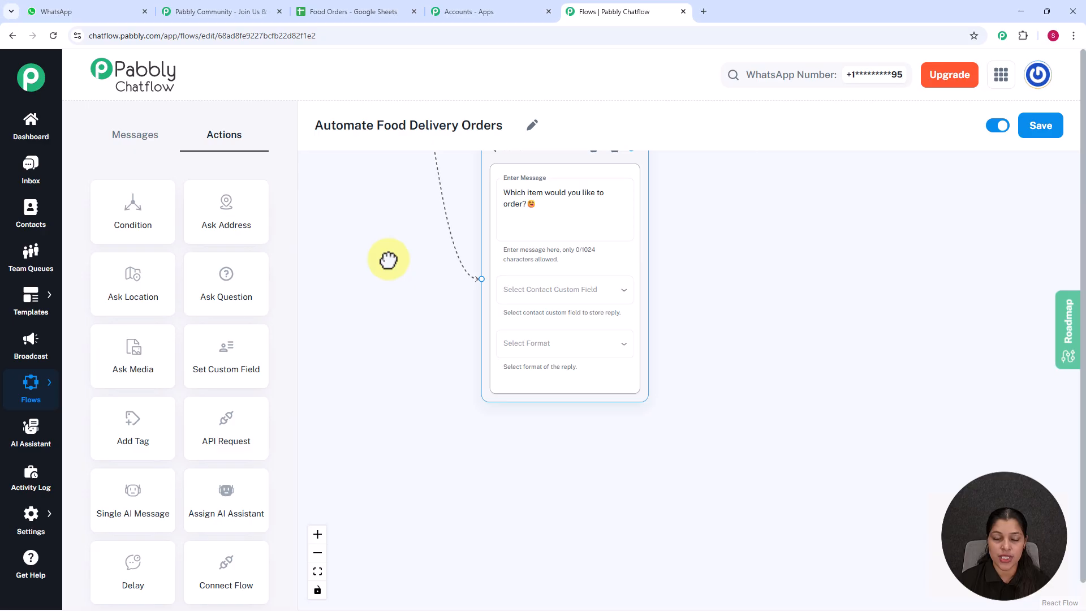
pyautogui.click(570, 293)
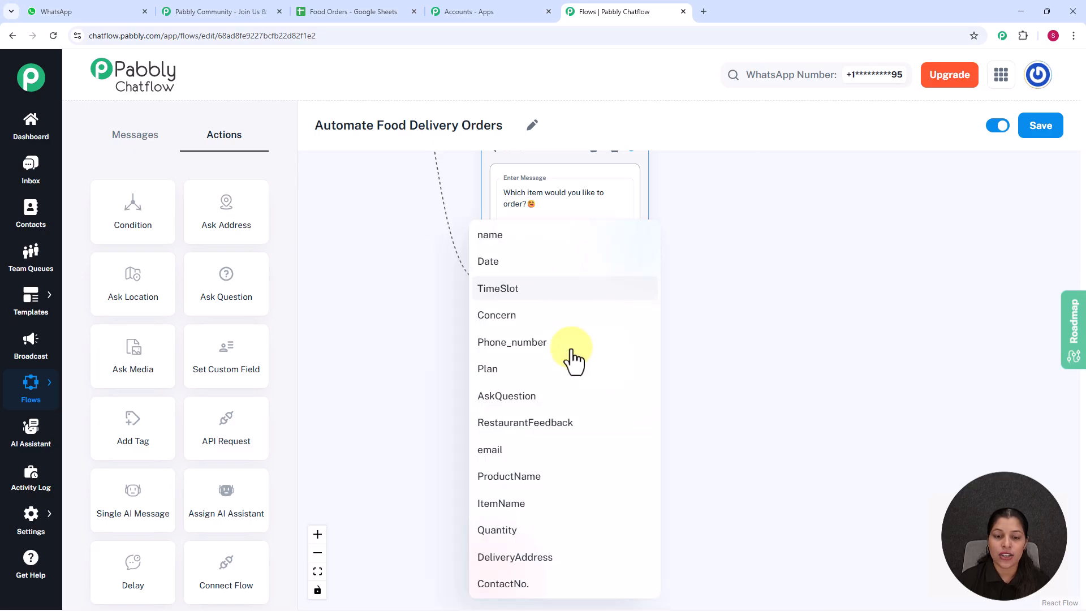
pyautogui.click(513, 507)
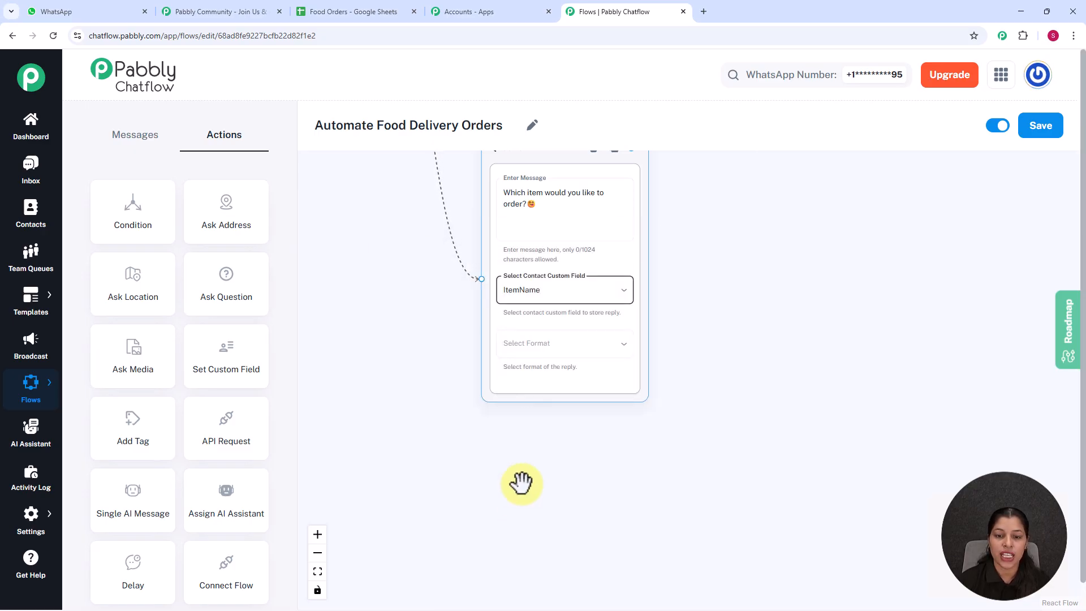
pyautogui.click(541, 344)
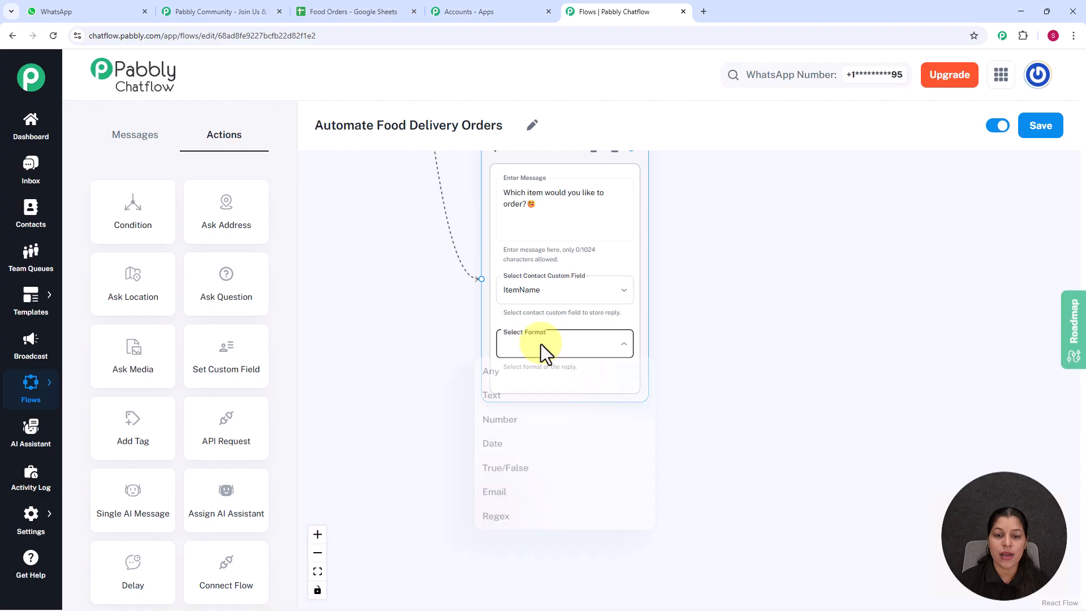
pyautogui.click(505, 375)
# Add a second Ask Question action beside the item question and connect the item question to it
pyautogui.scroll(-3, 674, 345)
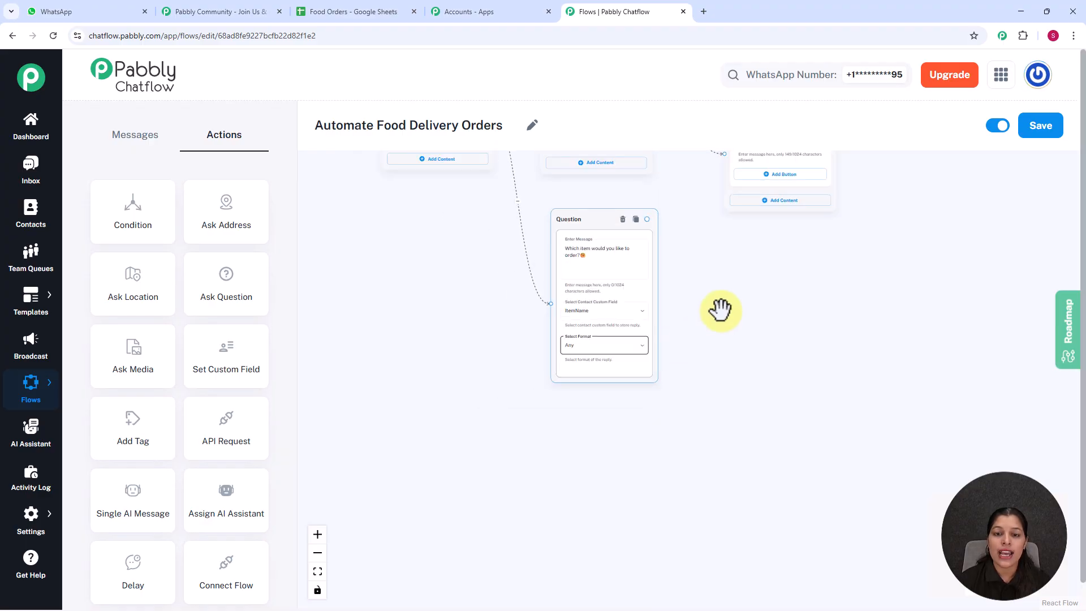
pyautogui.moveTo(665, 385); pyautogui.dragTo(653, 408)
pyautogui.click(474, 258)
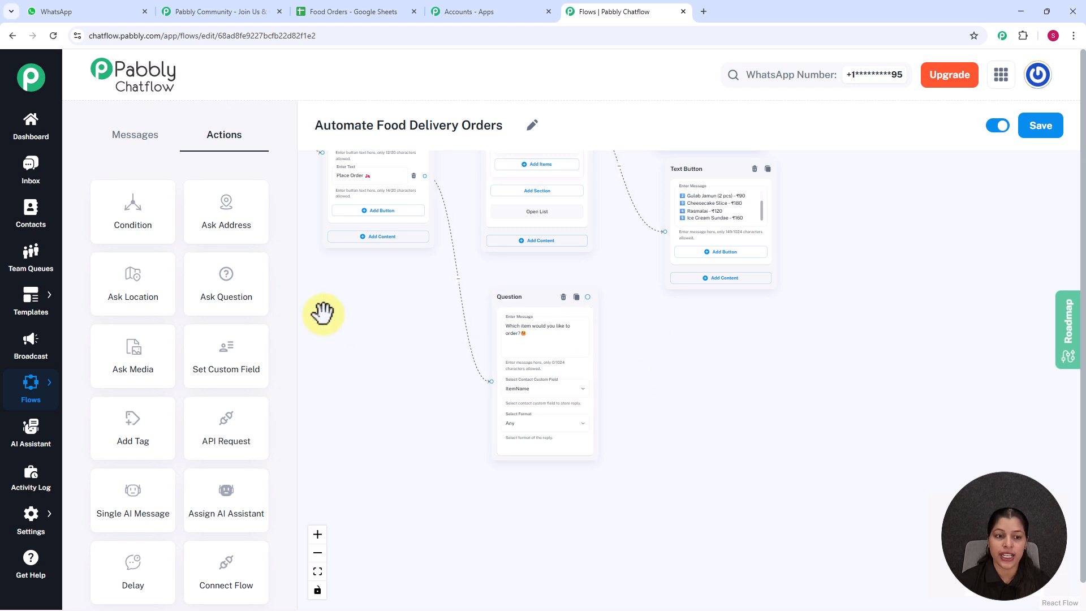
pyautogui.moveTo(236, 293); pyautogui.dragTo(731, 485)
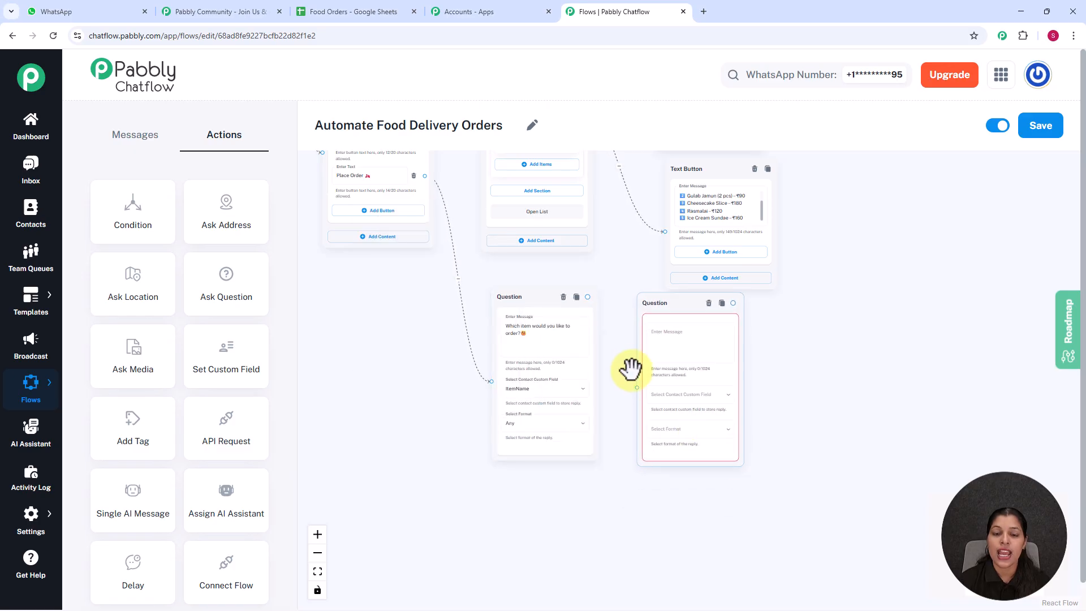
pyautogui.scroll(2, 605, 334)
pyautogui.click(567, 265)
pyautogui.moveTo(571, 272); pyautogui.dragTo(639, 396)
# Make the second question ask "How many servings? 🍽" and store the reply in the Quantity custom field with format Any
pyautogui.click(688, 341)
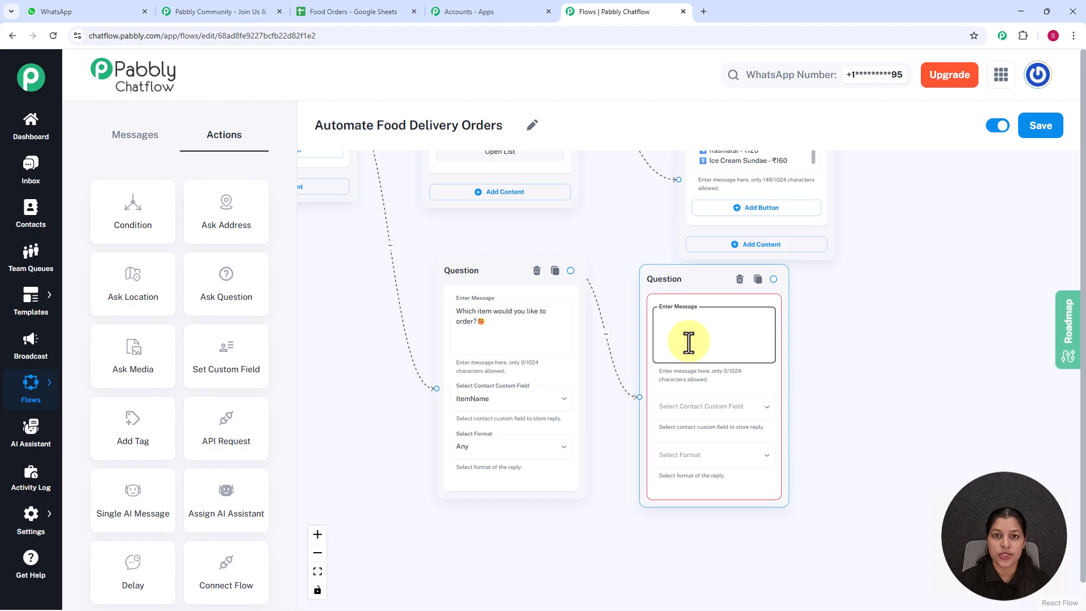
pyautogui.write('How many servings? 🍽')
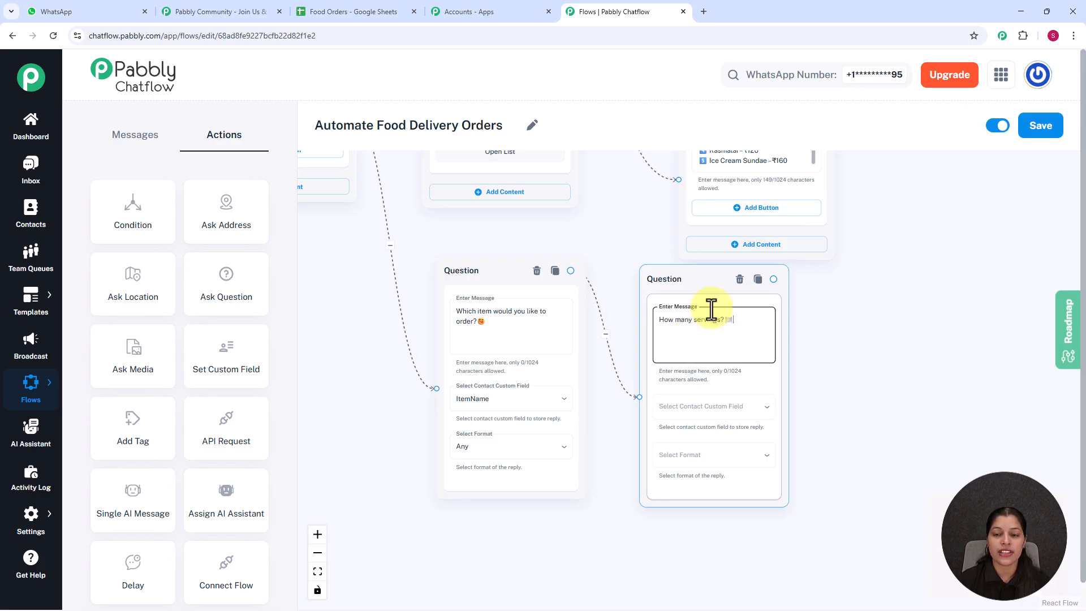
pyautogui.moveTo(712, 278); pyautogui.dragTo(758, 290)
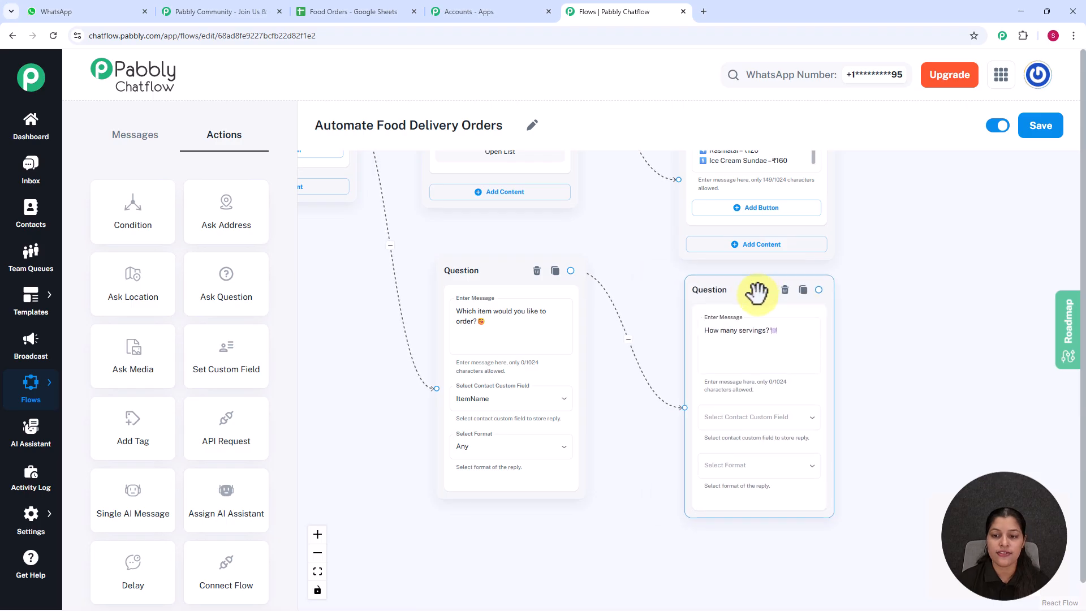
pyautogui.click(761, 418)
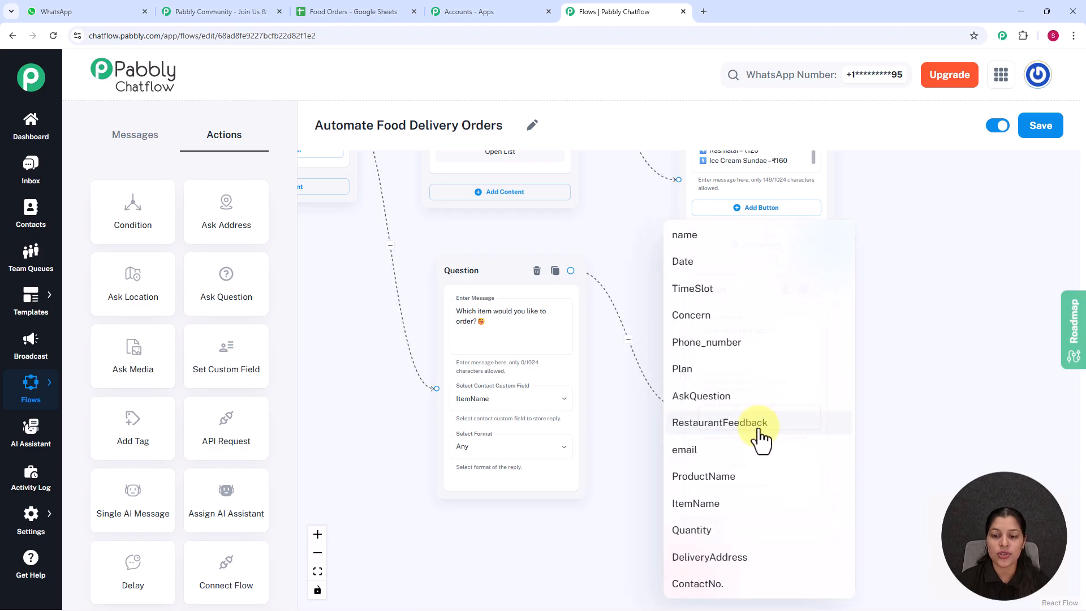
pyautogui.click(691, 532)
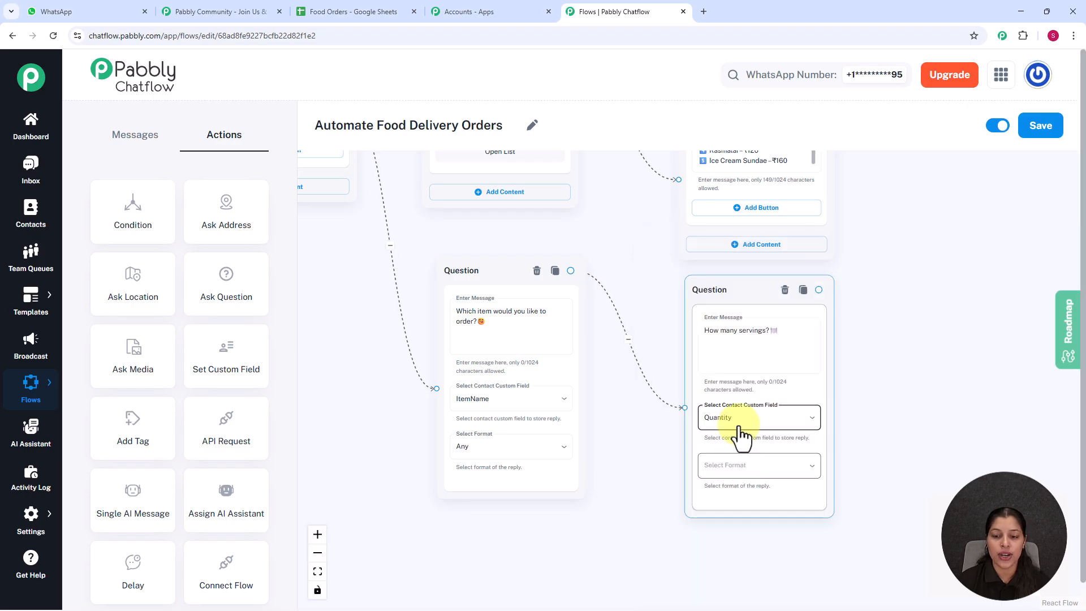
pyautogui.click(725, 469)
pyautogui.click(708, 430)
# Add a third Ask Question action beside the servings question and connect the servings question to it
pyautogui.scroll(-5, 856, 368)
pyautogui.moveTo(760, 369); pyautogui.dragTo(723, 353)
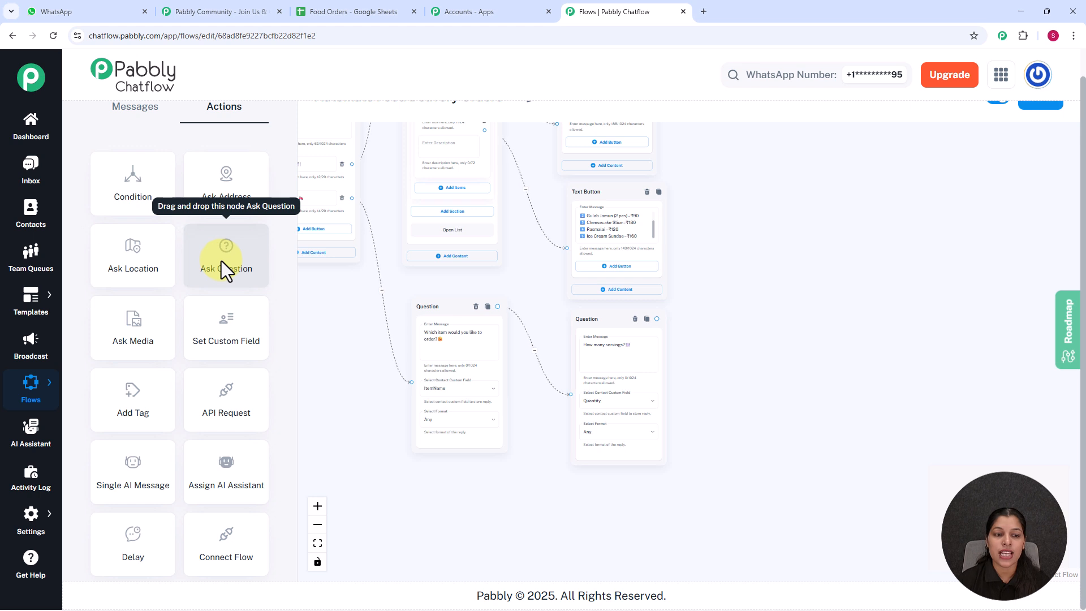
pyautogui.scroll(-3, 308, 243)
pyautogui.moveTo(495, 337); pyautogui.dragTo(592, 351)
pyautogui.scroll(7, 592, 352)
pyautogui.click(394, 301)
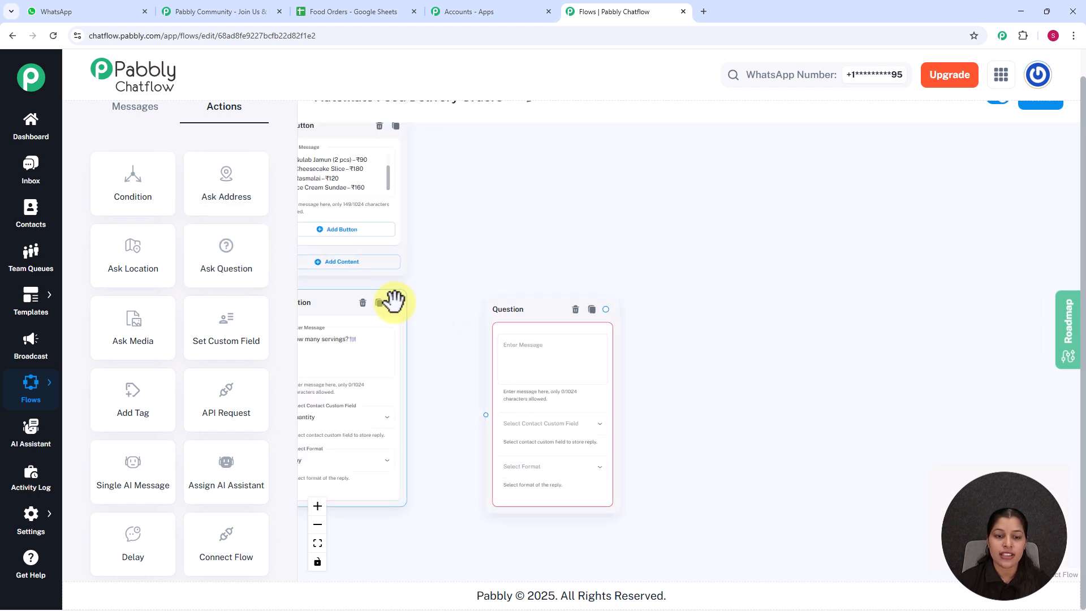
pyautogui.moveTo(445, 353); pyautogui.dragTo(486, 414)
# Make the third question ask "Please share your delivery address 🏠" and store the reply in the DeliveryAddress custom field with format Any
pyautogui.click(523, 373)
pyautogui.write('Please share your delivery address 🏠')
pyautogui.scroll(2, 544, 356)
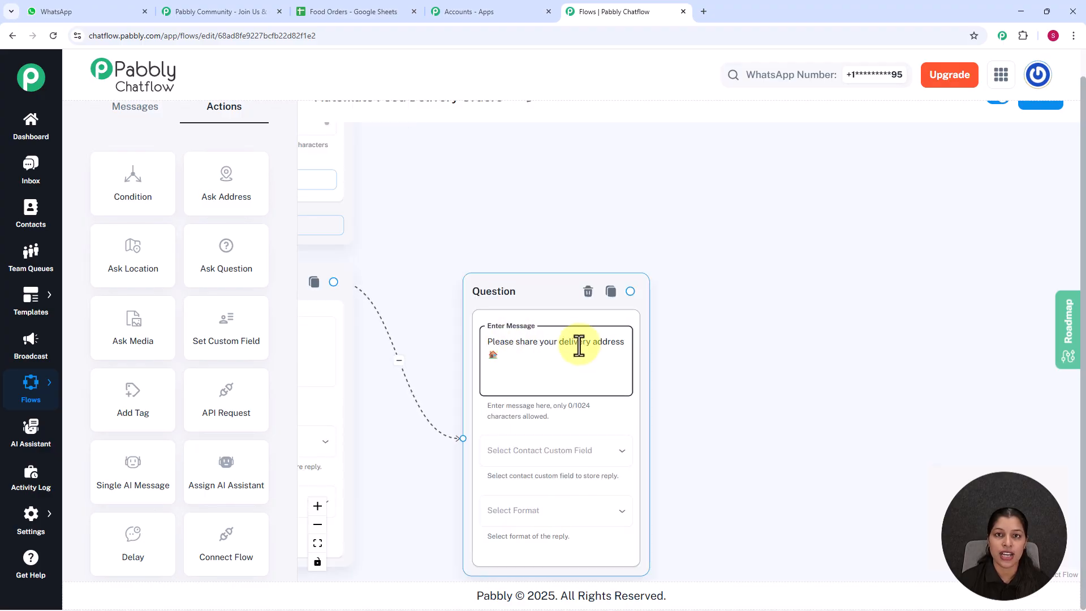
pyautogui.click(563, 458)
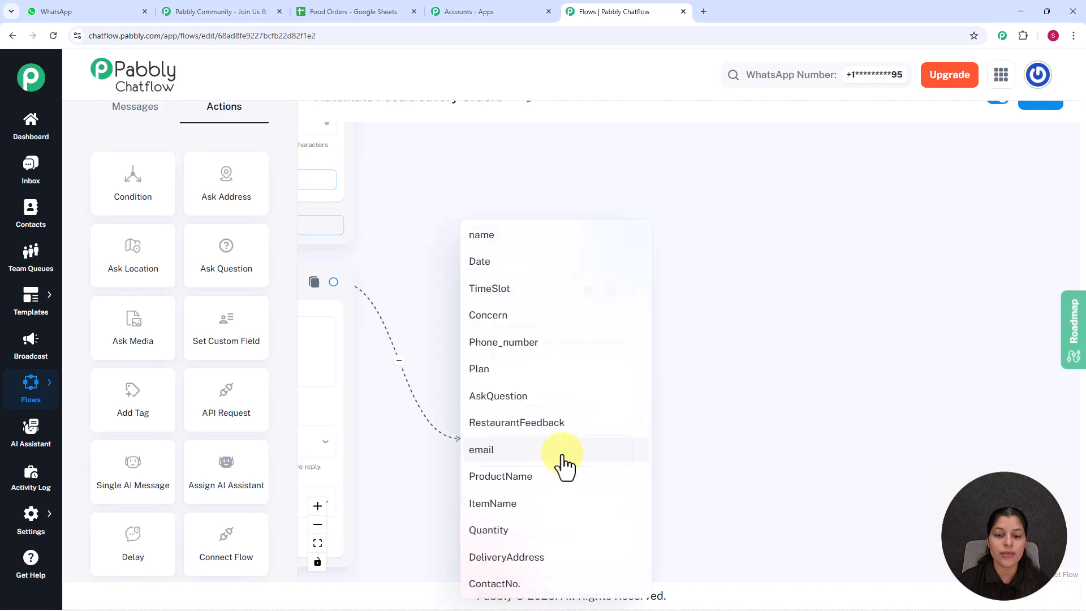
pyautogui.click(479, 560)
pyautogui.click(505, 515)
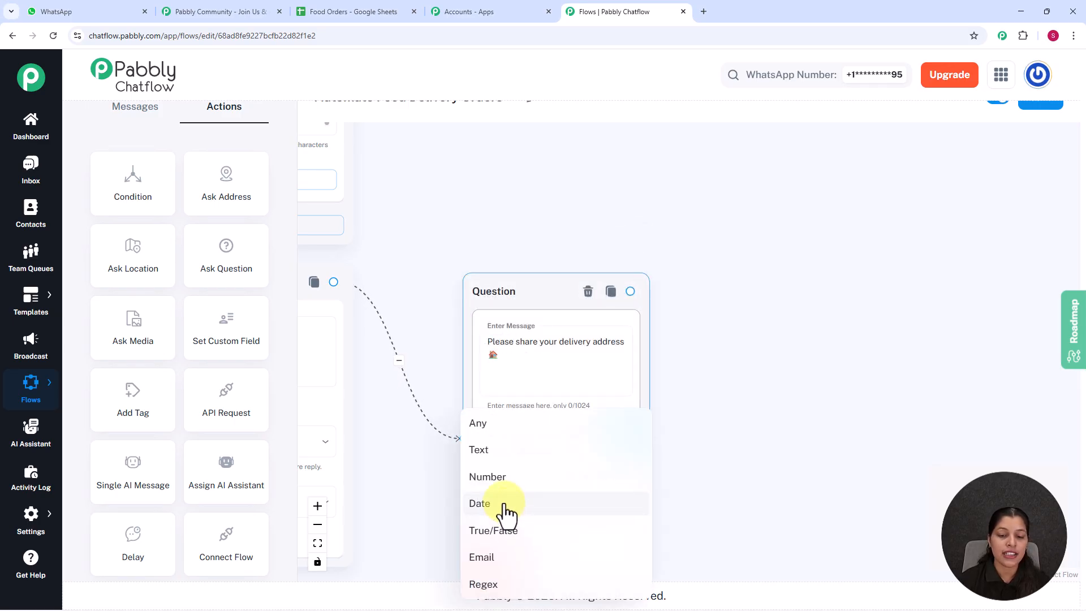
pyautogui.click(480, 423)
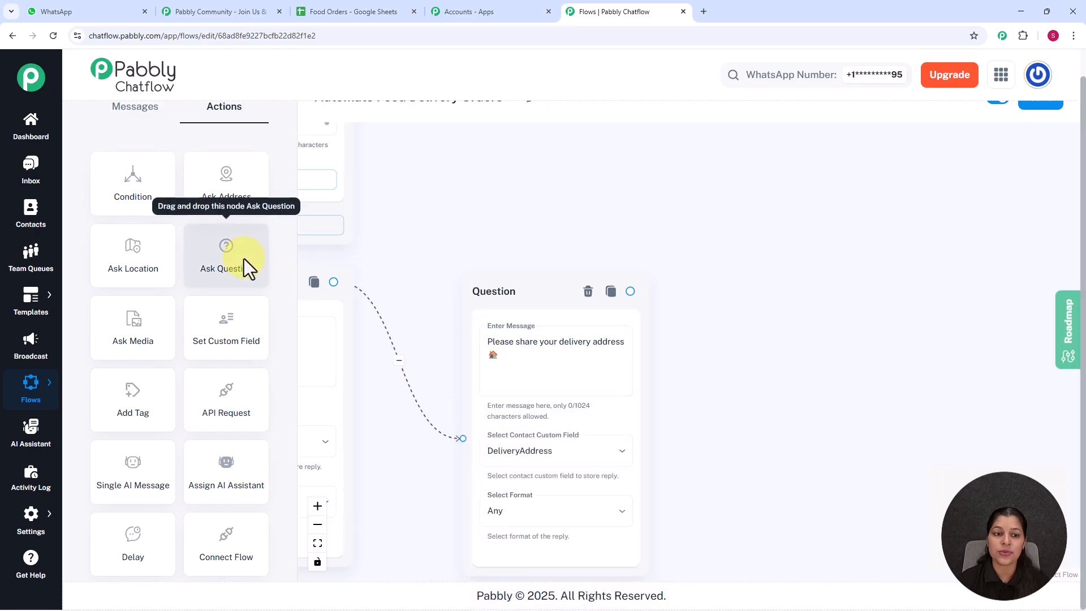
# Add a fourth Ask Question action beside the delivery address question and connect the delivery address question to it
pyautogui.scroll(-5, 437, 250)
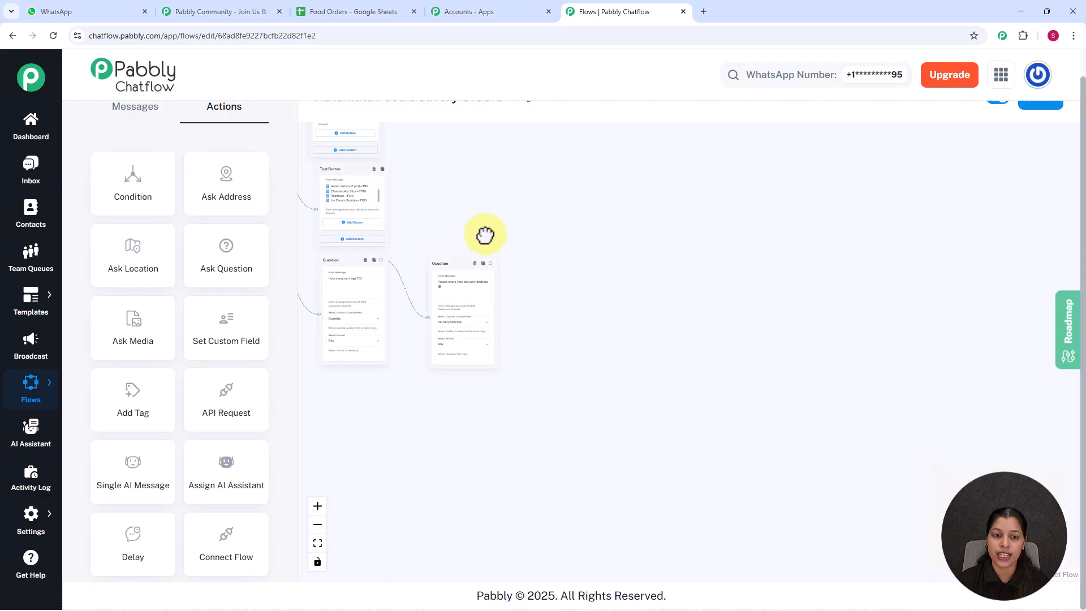
pyautogui.moveTo(442, 217); pyautogui.dragTo(656, 283)
pyautogui.moveTo(367, 242); pyautogui.dragTo(796, 356)
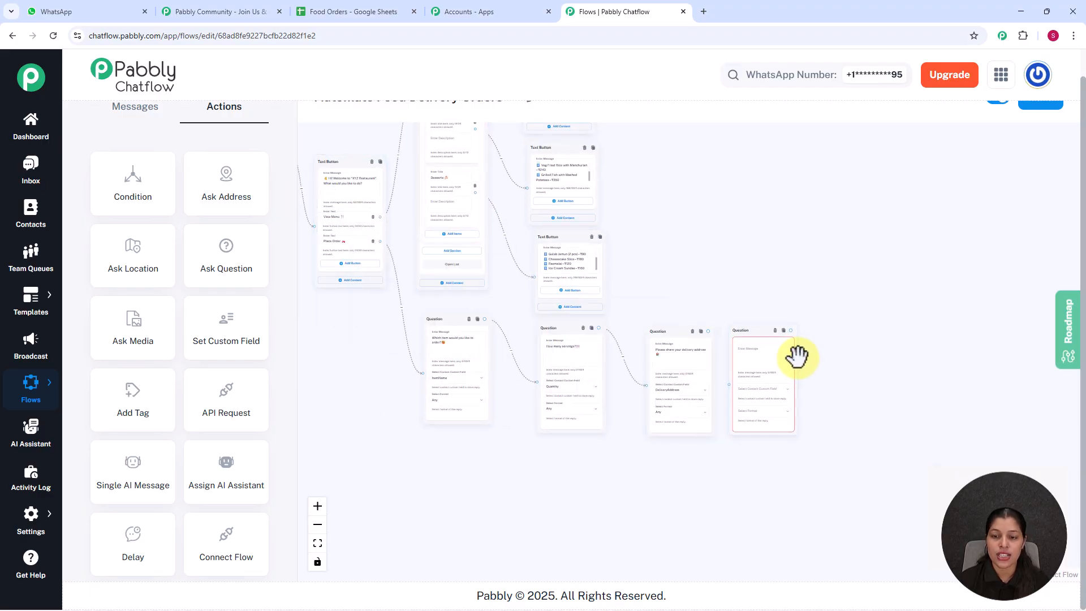
pyautogui.scroll(5, 797, 356)
pyautogui.moveTo(723, 307); pyautogui.dragTo(705, 178)
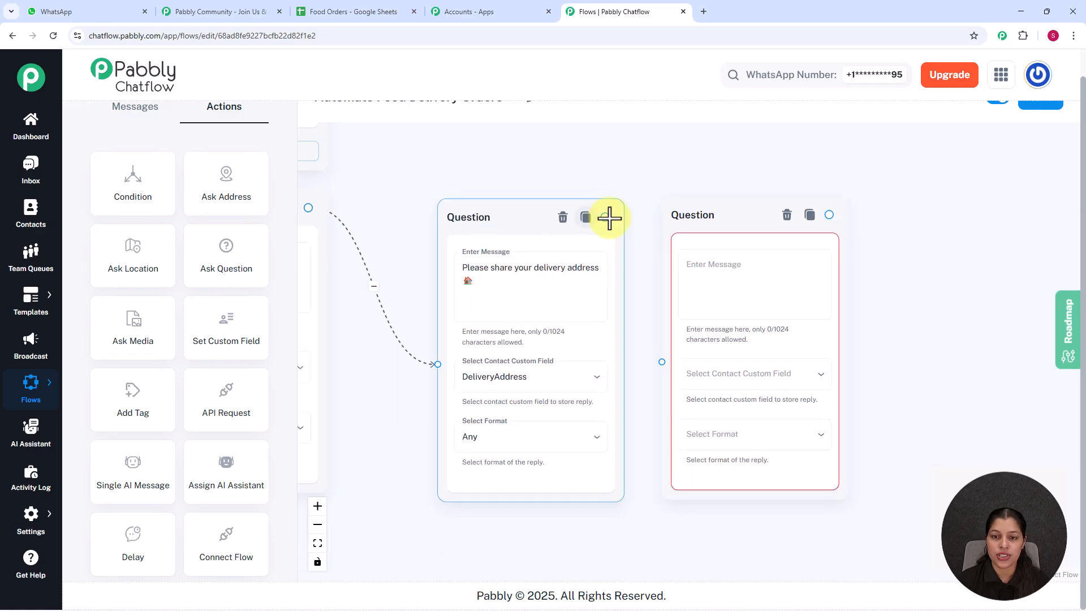
pyautogui.moveTo(606, 216); pyautogui.dragTo(664, 365)
# Make the fourth question ask "Please share your contact number 📞" and store the reply in the ContactNo. custom field with format Any
pyautogui.click(707, 293)
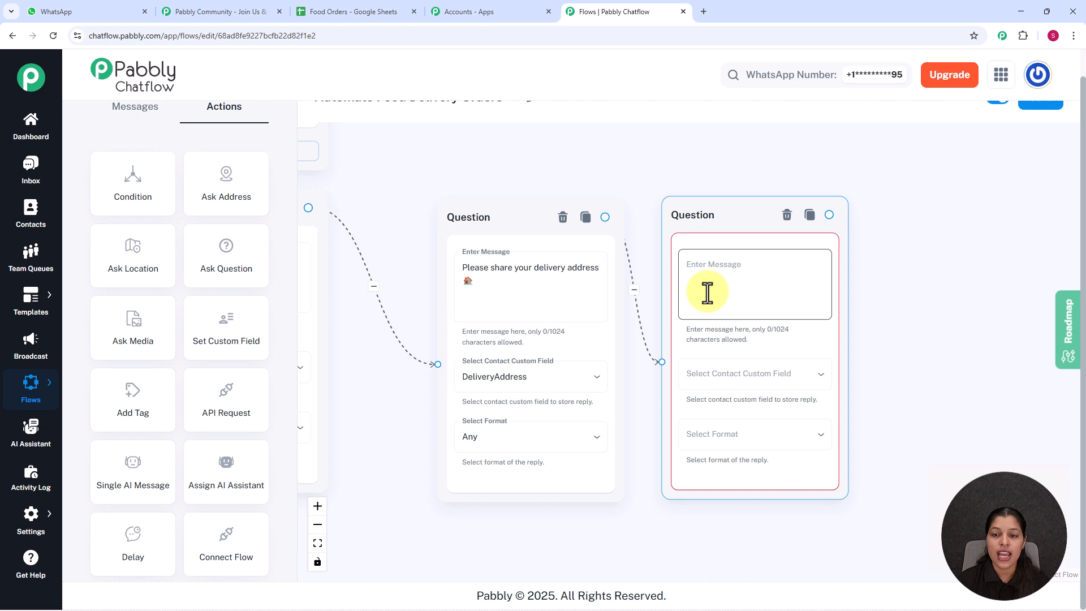
pyautogui.scroll(1, 707, 292)
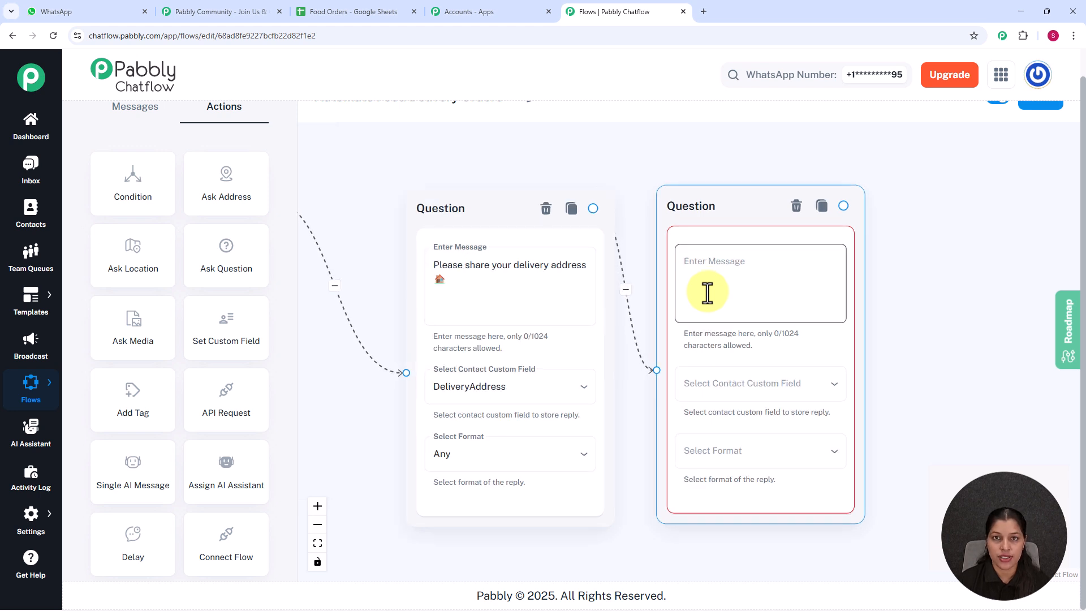
pyautogui.write('Please share your contact number 📞')
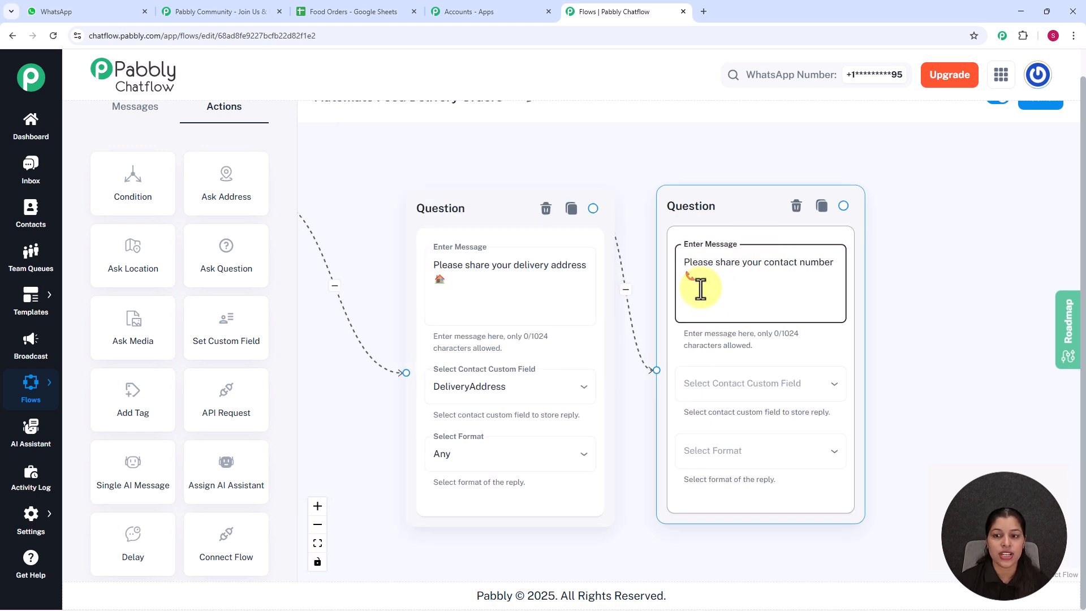
pyautogui.click(741, 390)
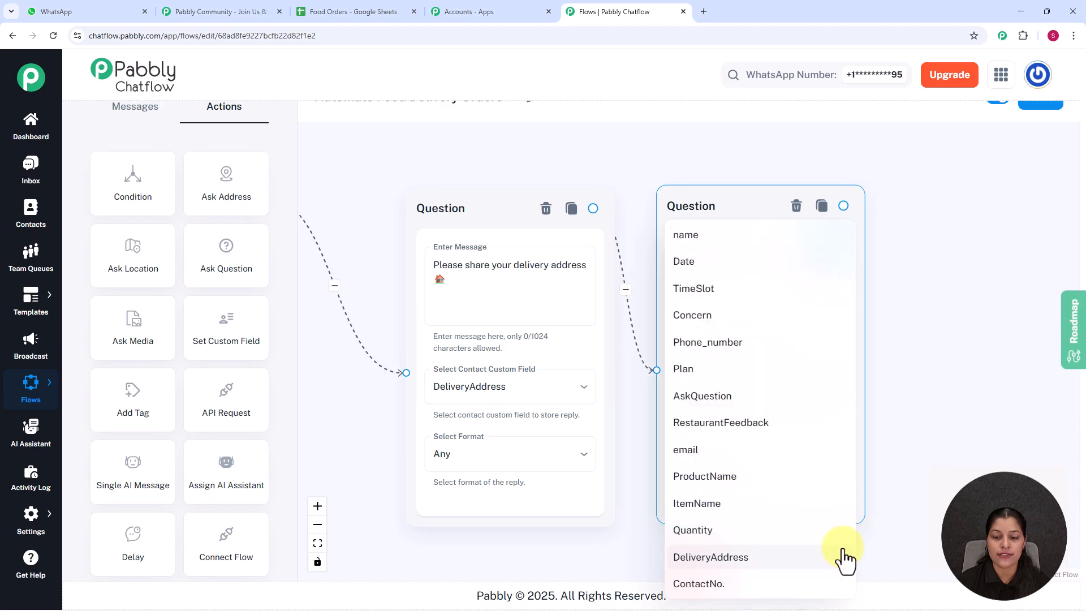
pyautogui.click(699, 587)
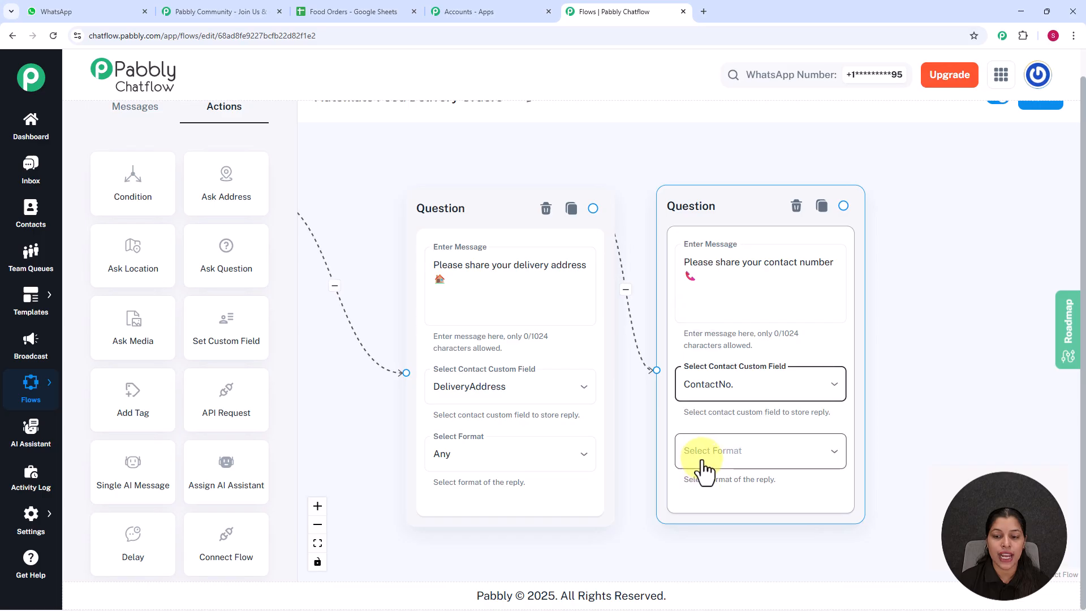
pyautogui.click(703, 463)
pyautogui.click(687, 429)
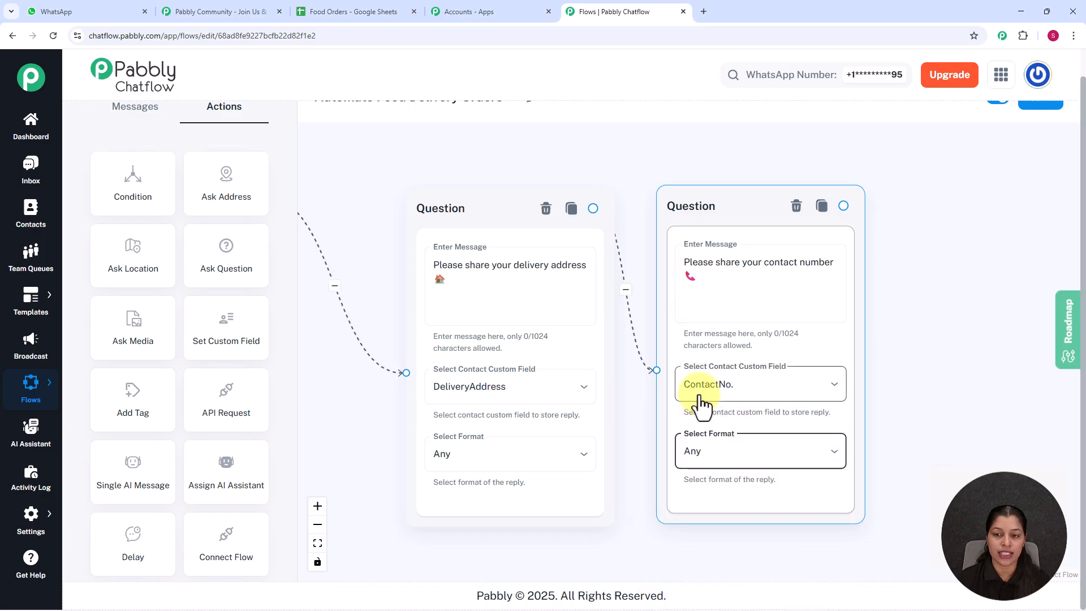
# Add an API Request action beside the contact number question and connect that question to it
pyautogui.scroll(-5, 960, 366)
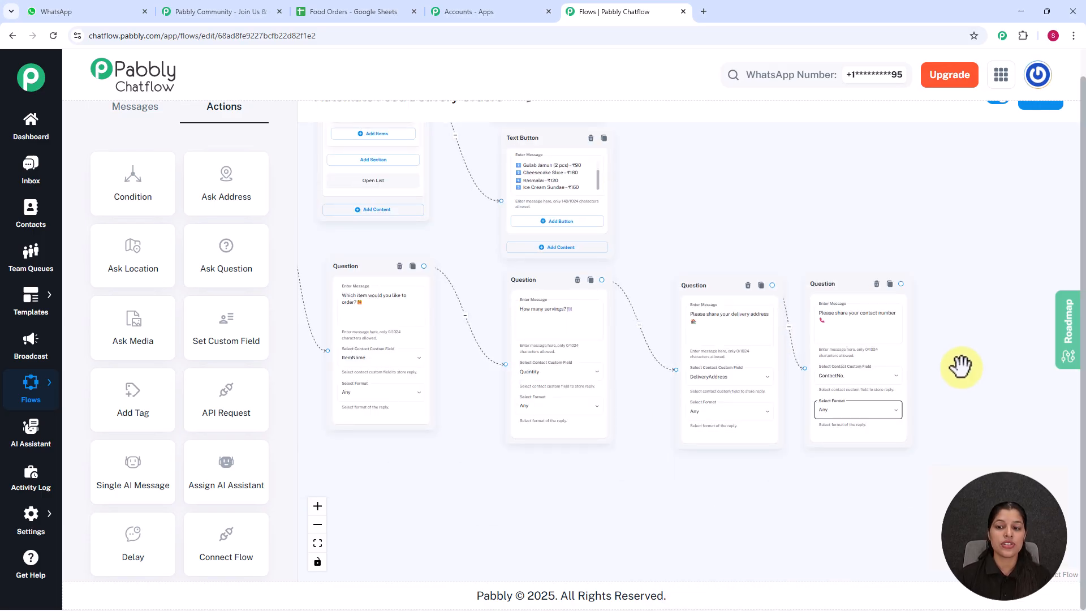
pyautogui.scroll(-3, 786, 203)
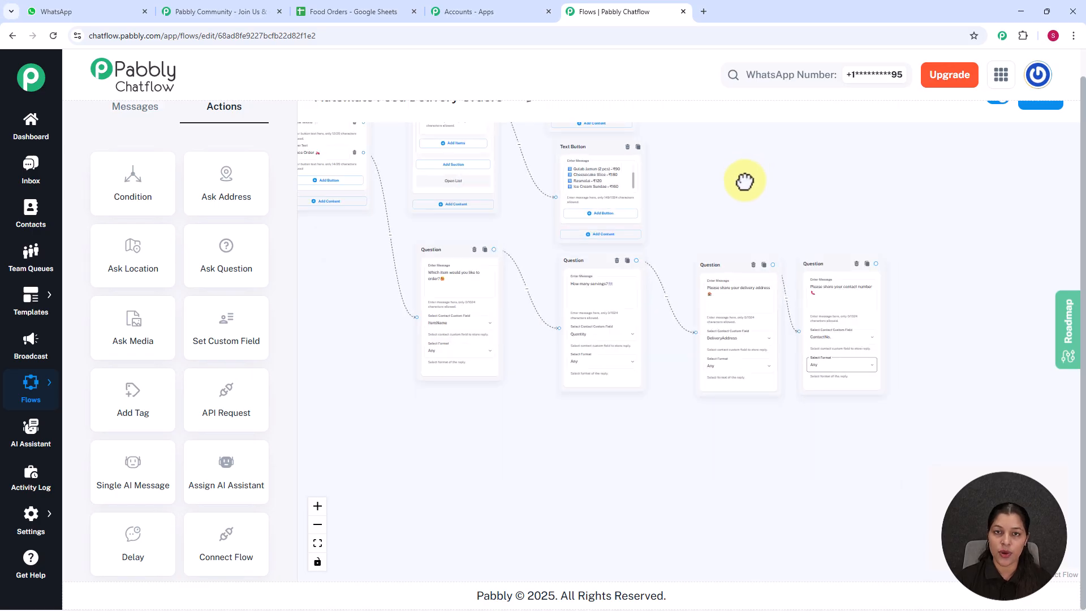
pyautogui.moveTo(744, 170); pyautogui.dragTo(765, 255)
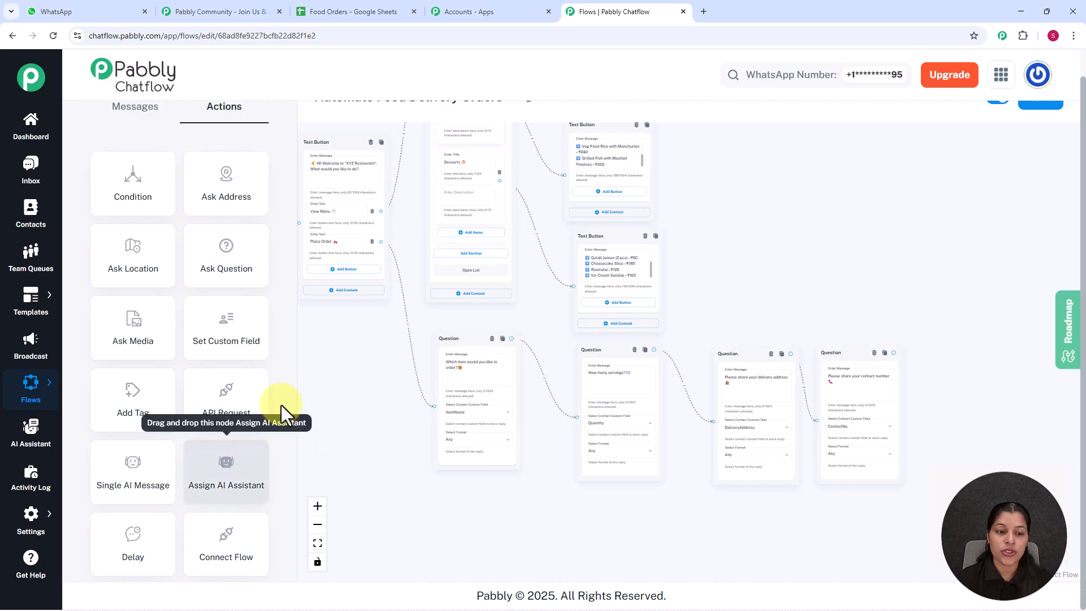
pyautogui.moveTo(246, 403); pyautogui.dragTo(1030, 371)
pyautogui.scroll(3, 937, 305)
pyautogui.moveTo(936, 303); pyautogui.dragTo(681, 193)
pyautogui.scroll(2, 664, 235)
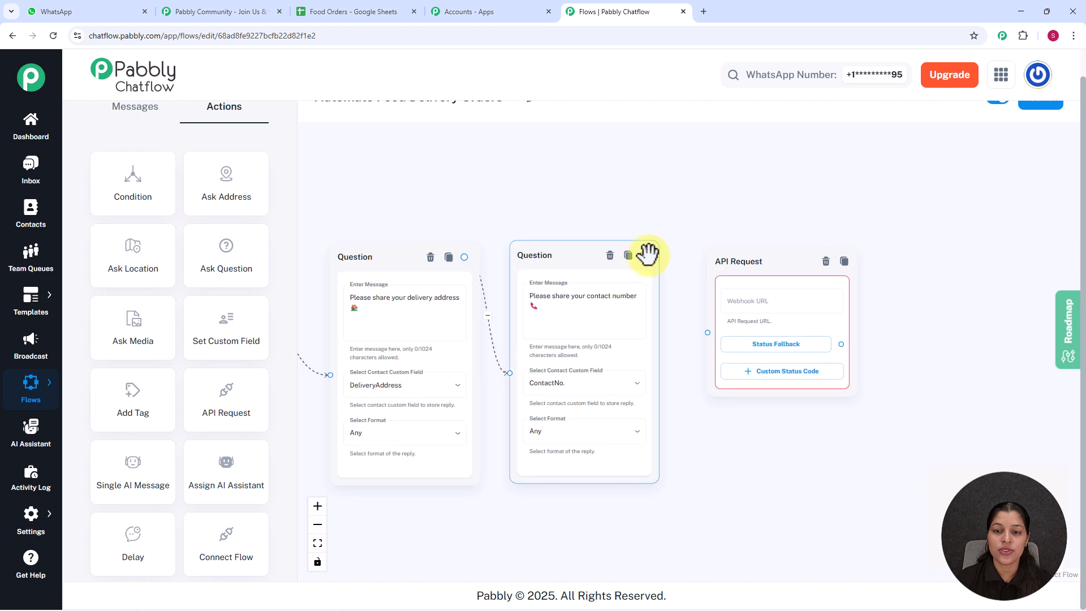
pyautogui.moveTo(644, 255); pyautogui.dragTo(708, 332)
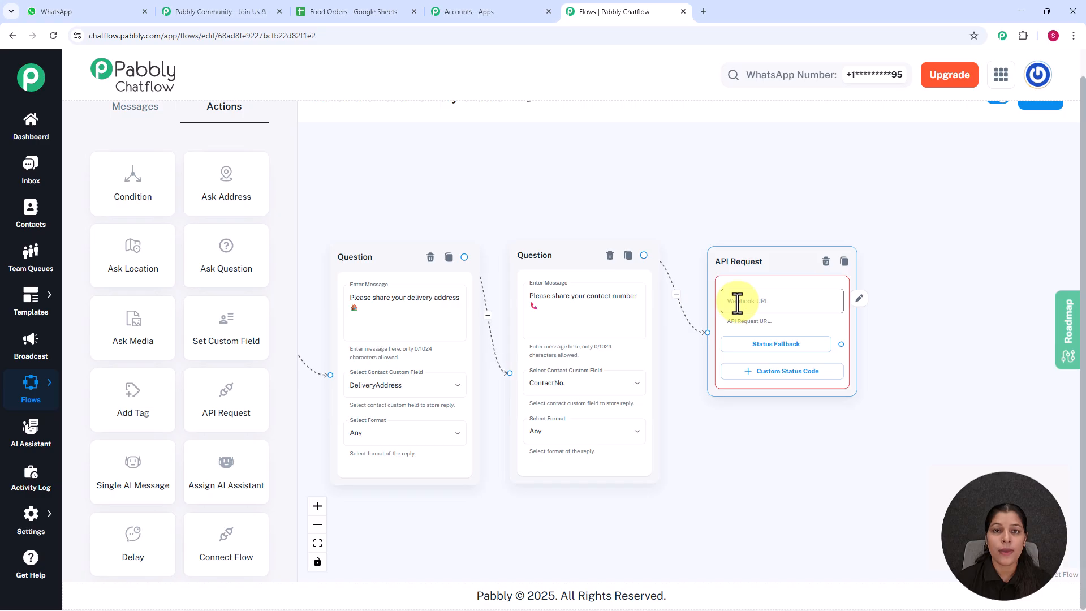
# Switch to the Pabbly apps page, access Pabbly Connect and open its Pabbly Chatflow workflow folder
pyautogui.click(470, 12)
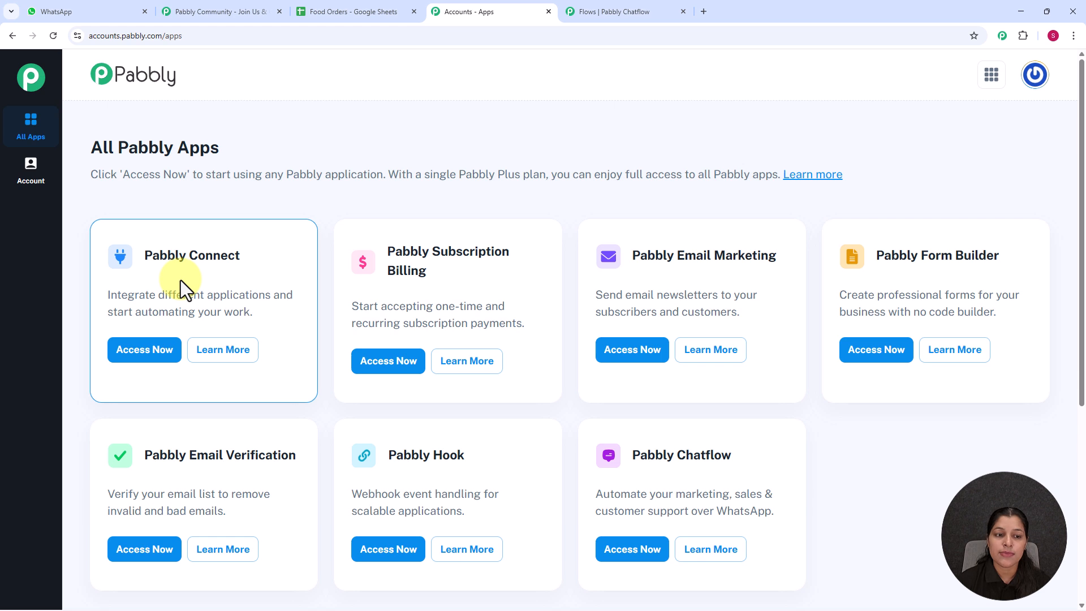
pyautogui.click(151, 357)
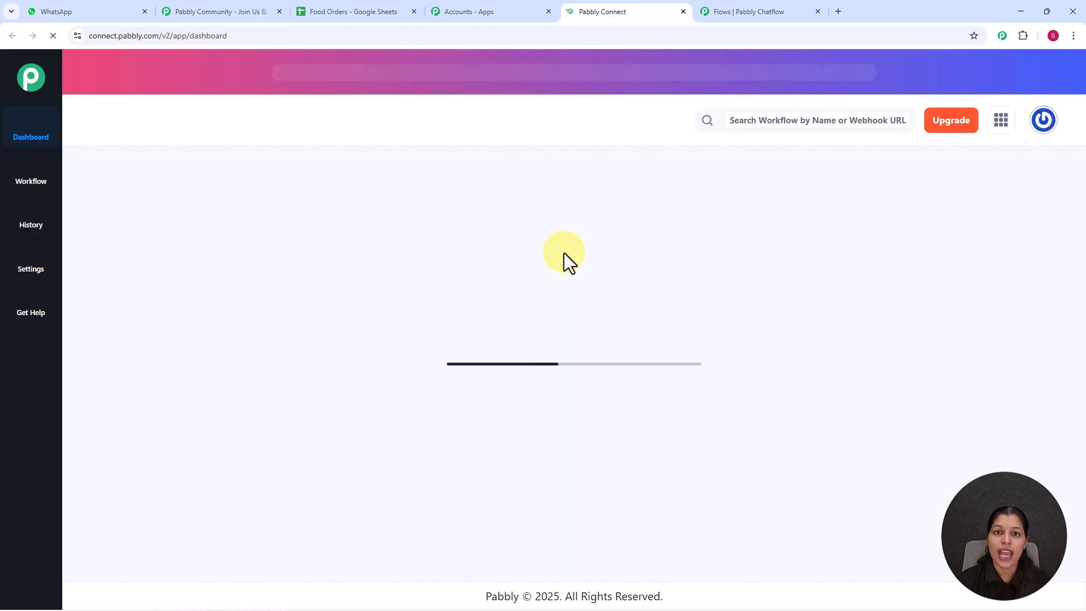
pyautogui.moveTo(522, 280)
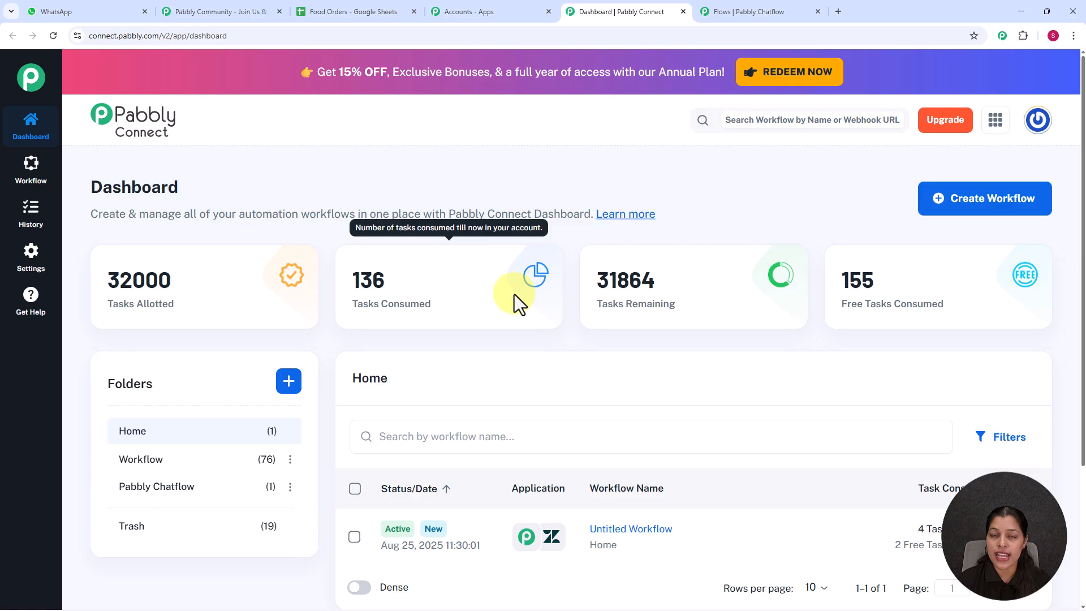
pyautogui.scroll(-2, 515, 294)
pyautogui.scroll(2, 515, 294)
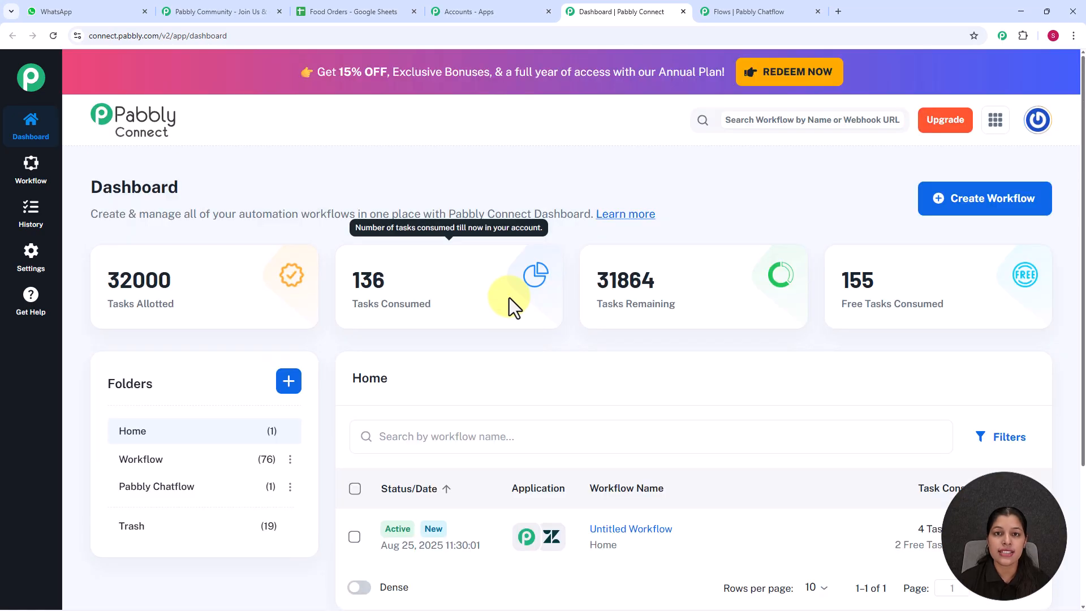
pyautogui.click(193, 490)
pyautogui.scroll(-3, 194, 492)
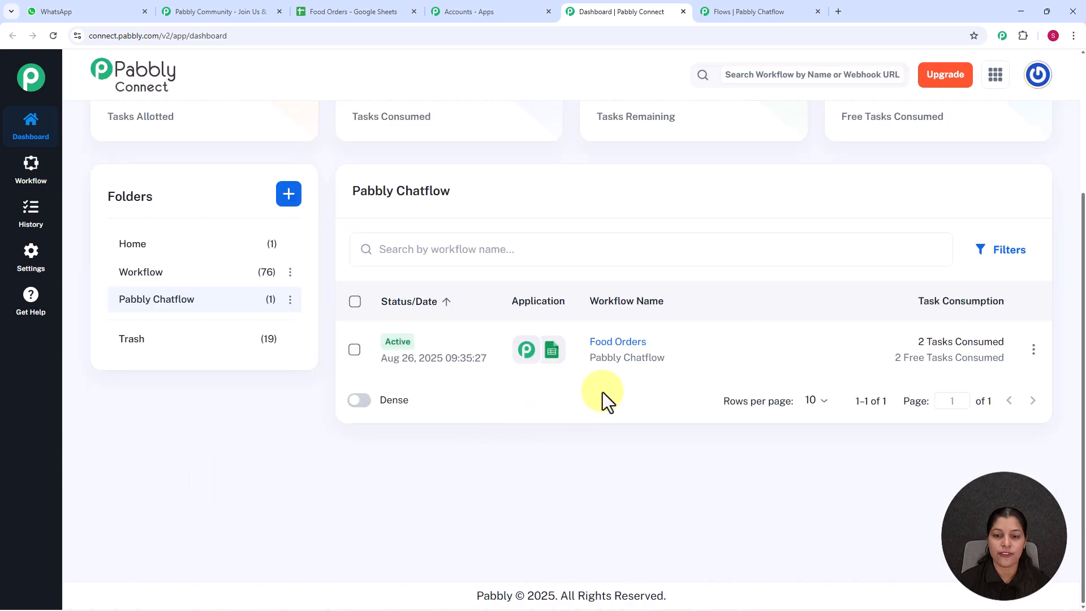
pyautogui.scroll(3, 603, 392)
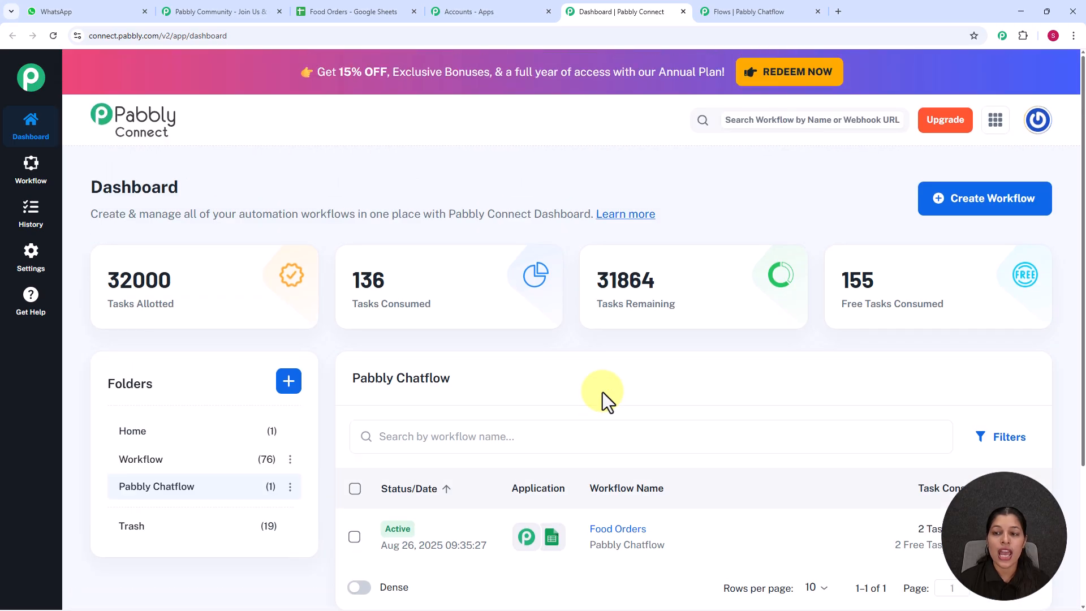
# Create a workflow named "Automate Food Delivery Orders" in the Pabbly Chatflow folder using the Classic builder
pyautogui.click(1005, 206)
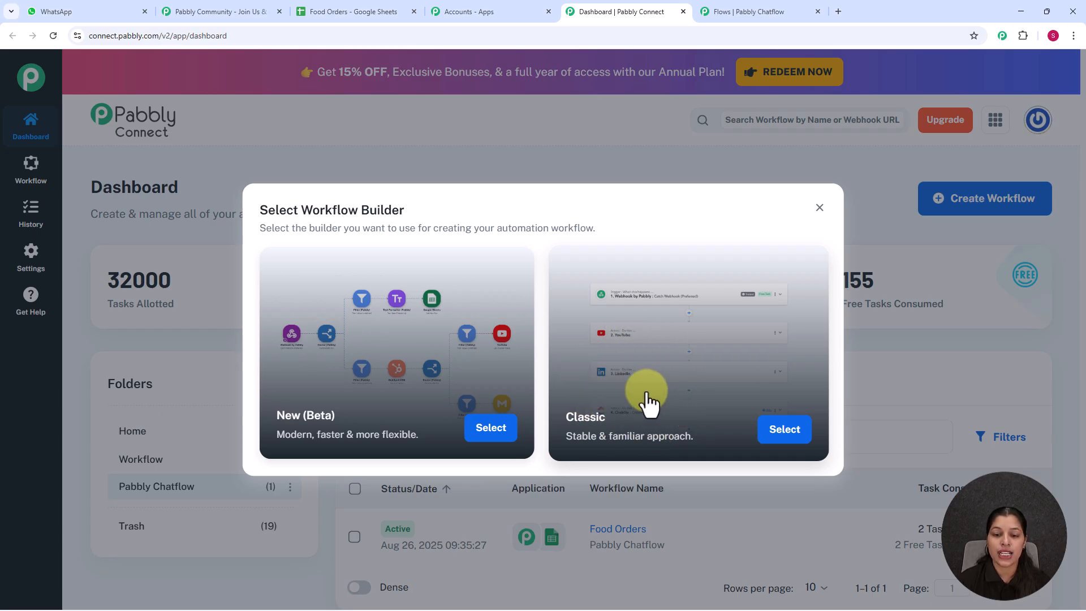
pyautogui.click(788, 437)
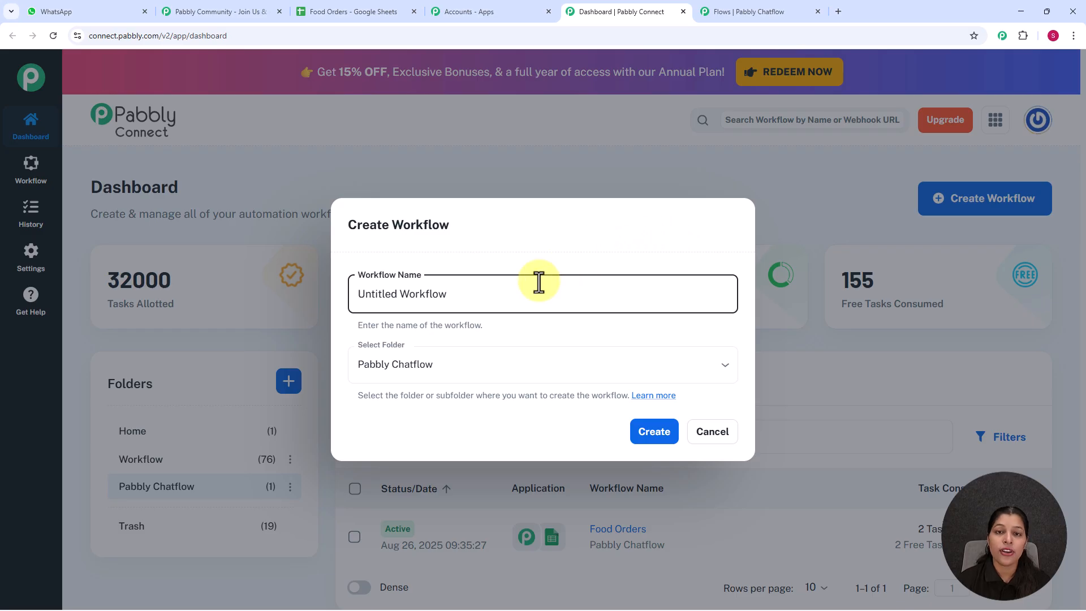
pyautogui.moveTo(450, 296); pyautogui.dragTo(351, 294)
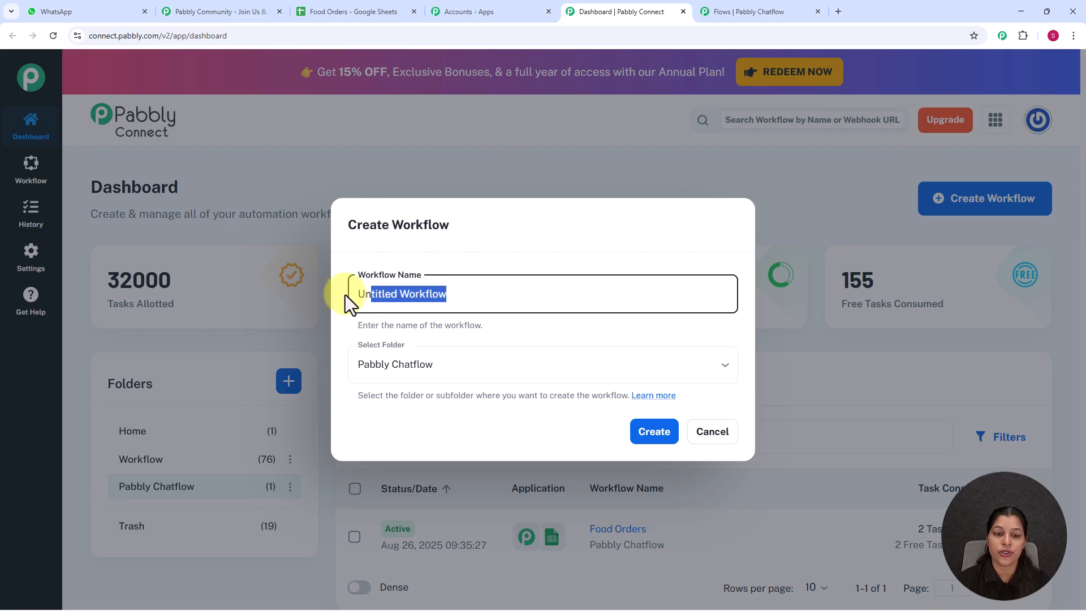
pyautogui.press('BackSpace')
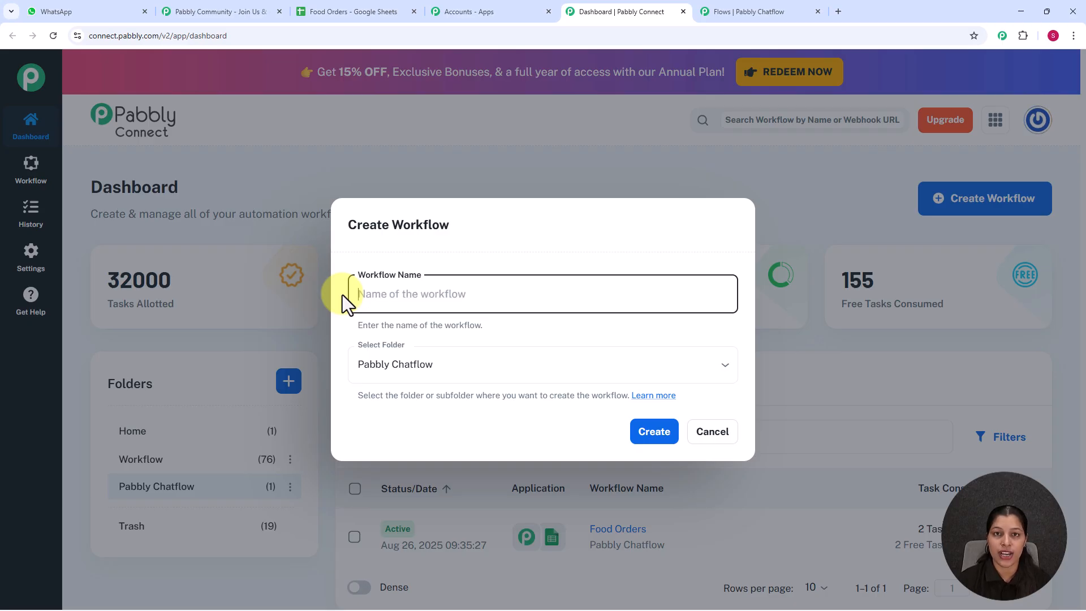
pyautogui.write('Automate Food Delivery Orders')
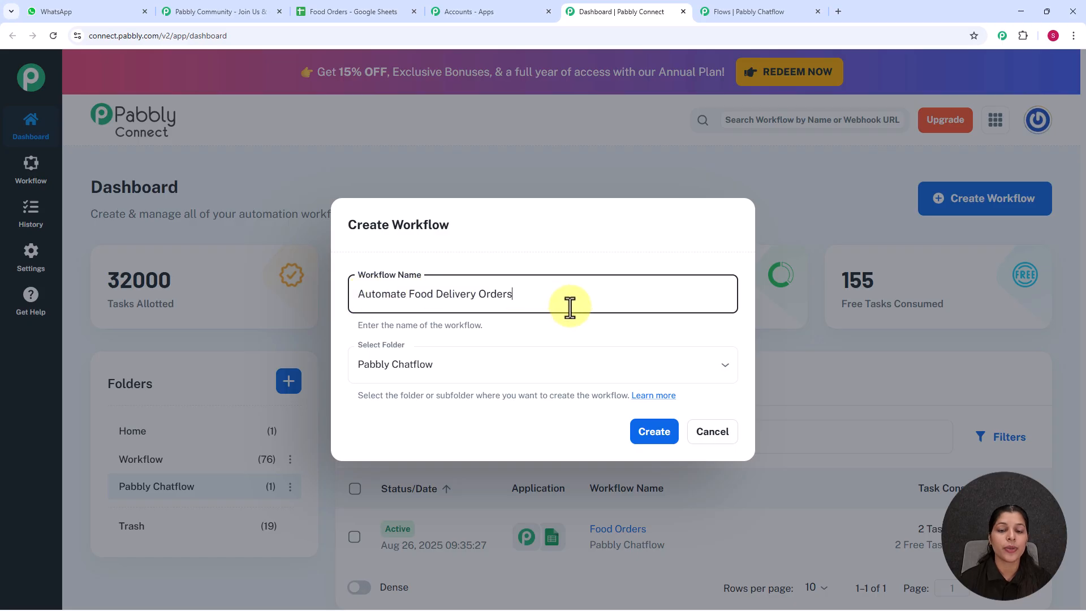
pyautogui.click(666, 445)
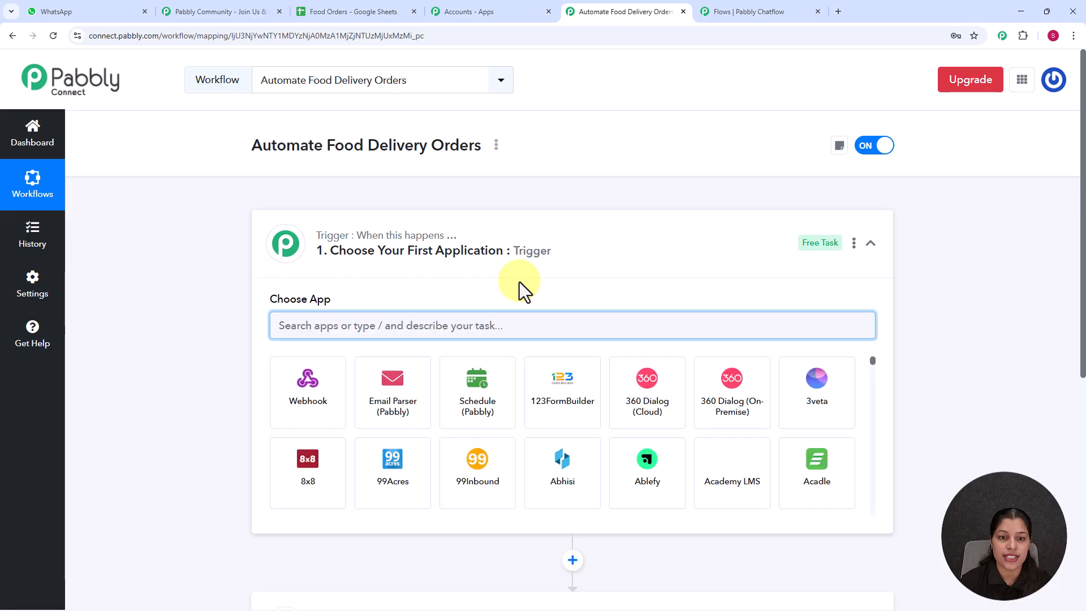
# Set the workflow's trigger to Pabbly Chatflow with the event New Message Received and copy its webhook URL
pyautogui.scroll(-1, 440, 204)
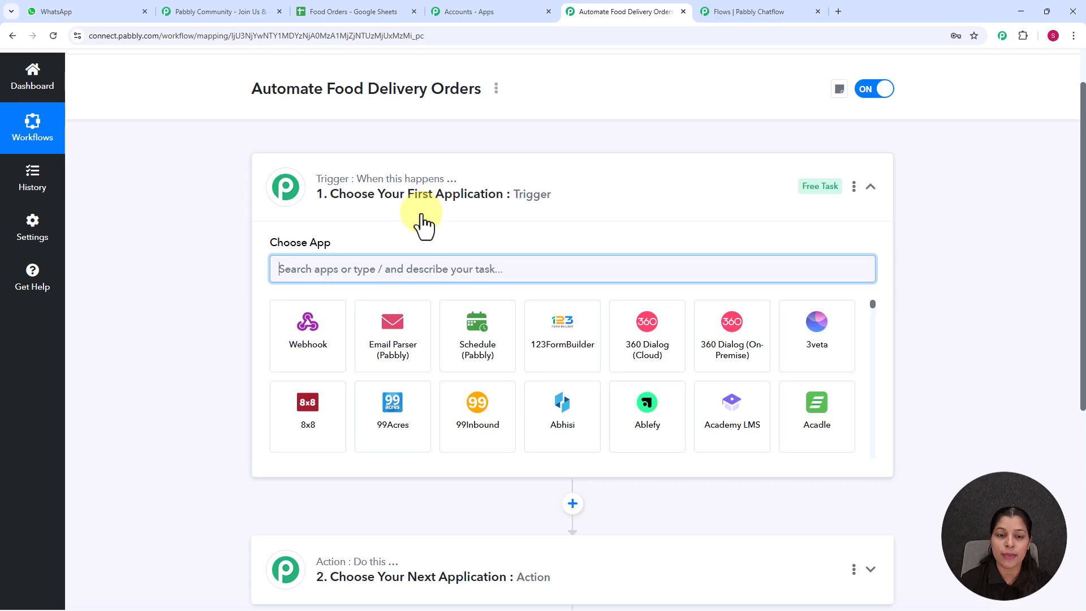
pyautogui.write('pa')
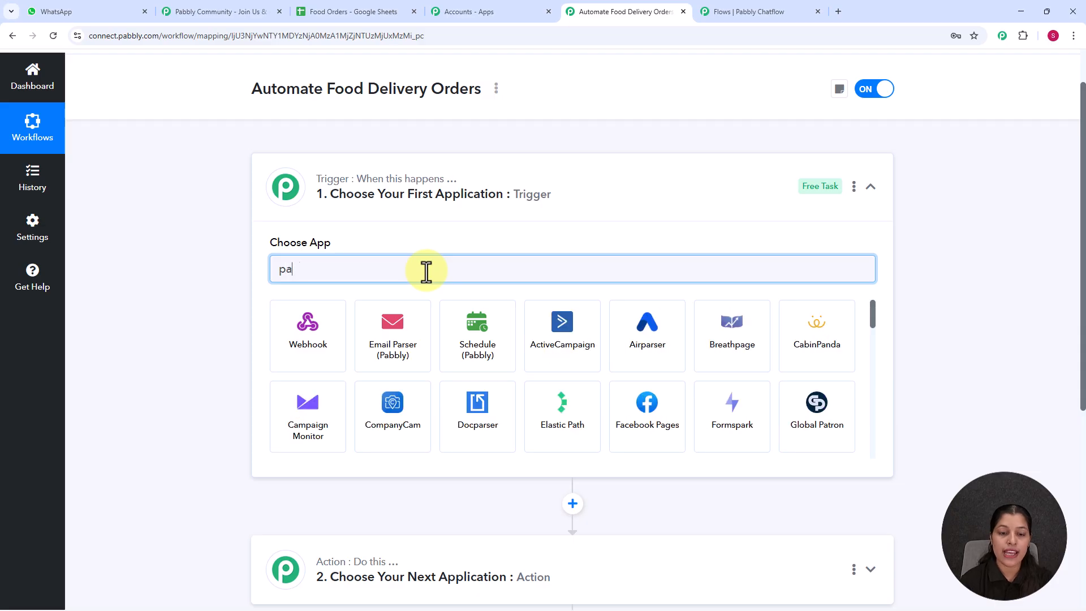
pyautogui.write('bb')
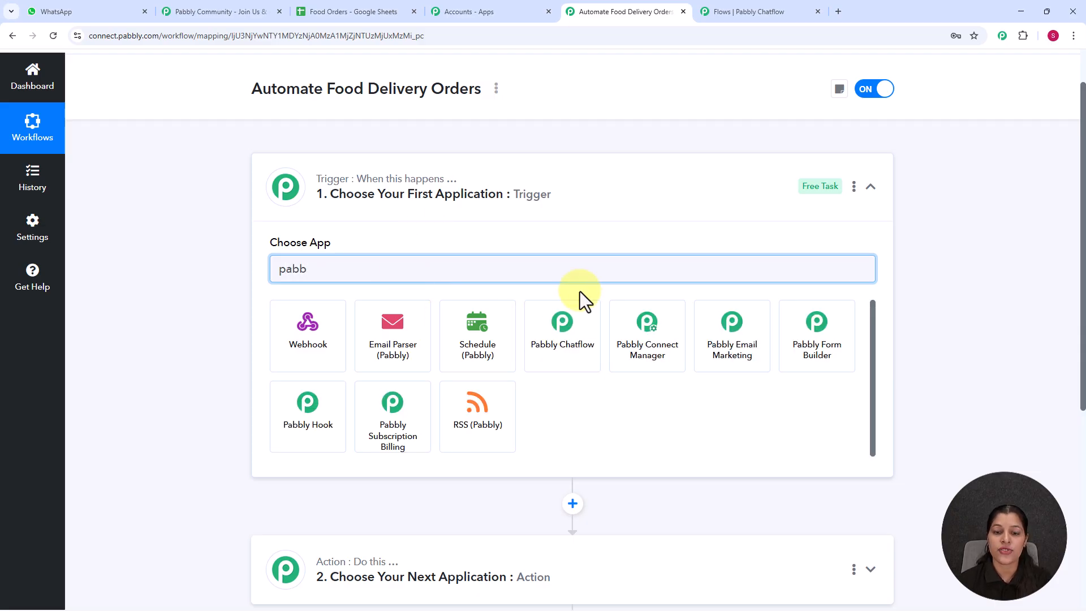
pyautogui.click(562, 345)
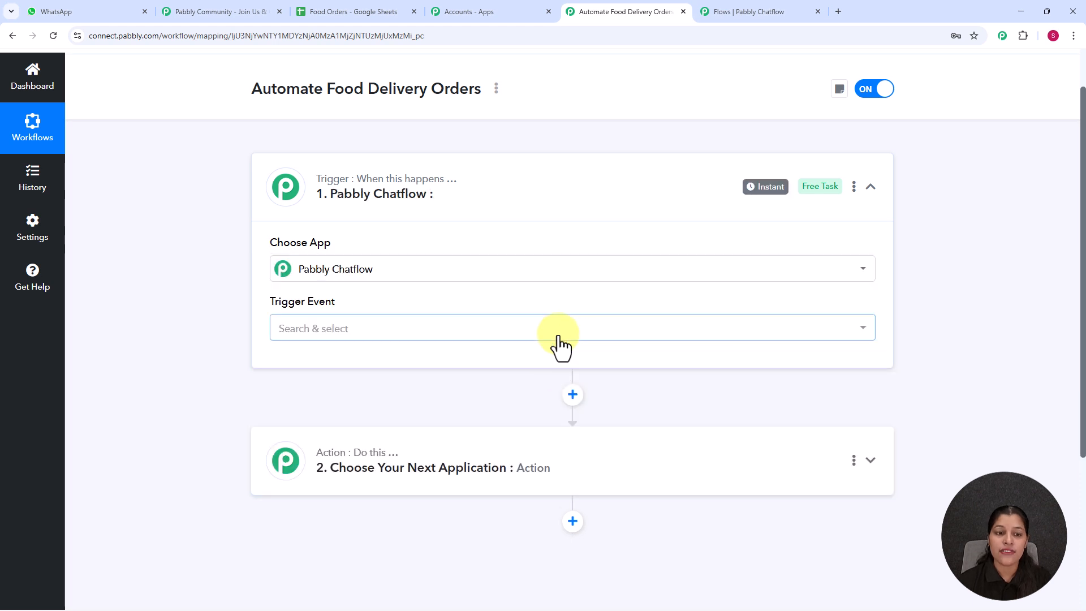
pyautogui.click(343, 338)
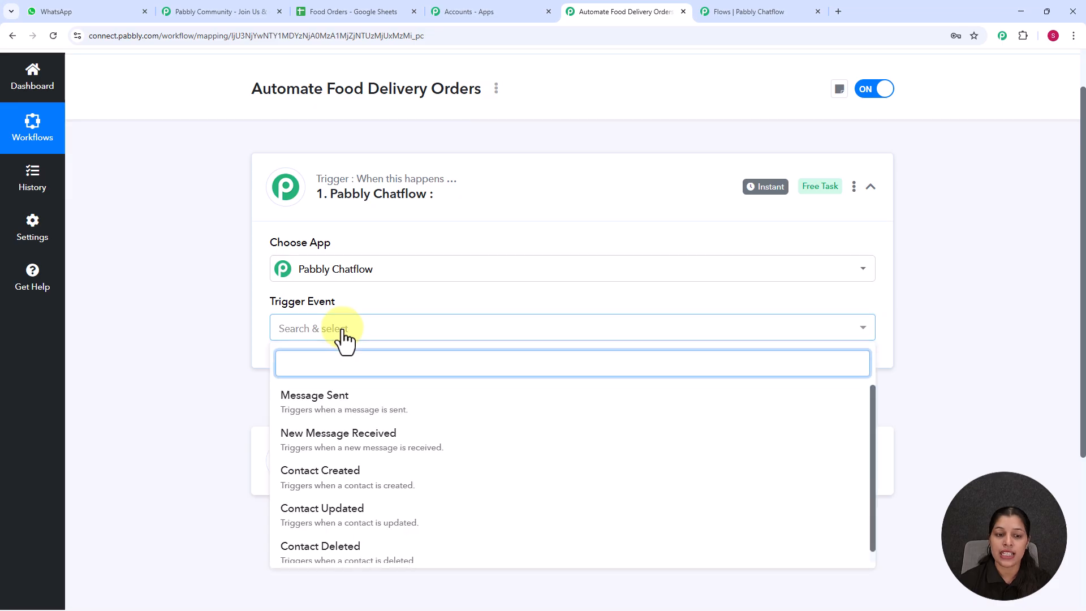
pyautogui.click(350, 459)
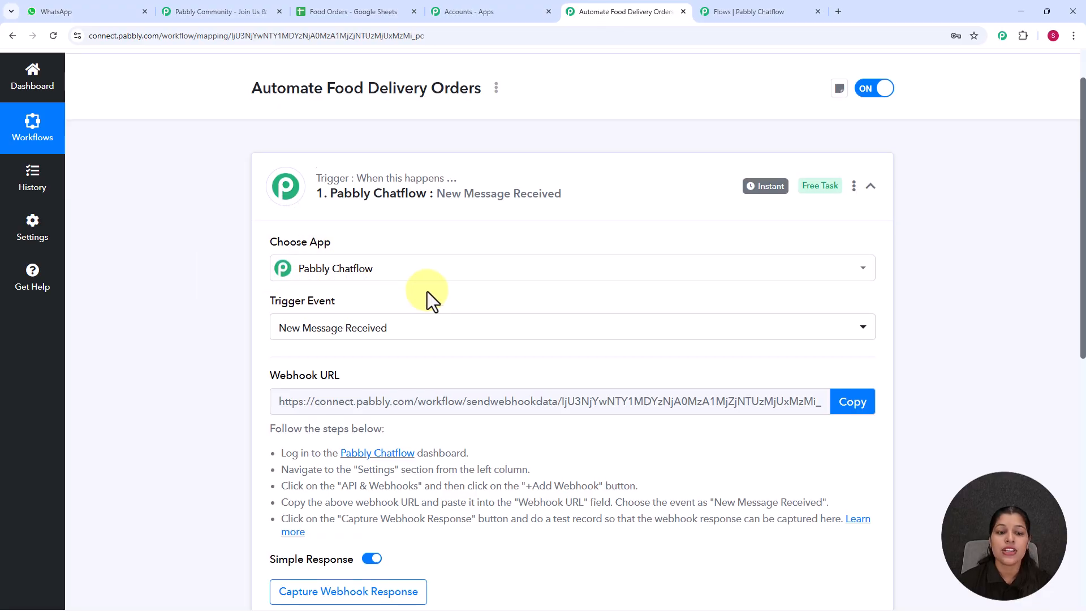
pyautogui.scroll(-2, 427, 293)
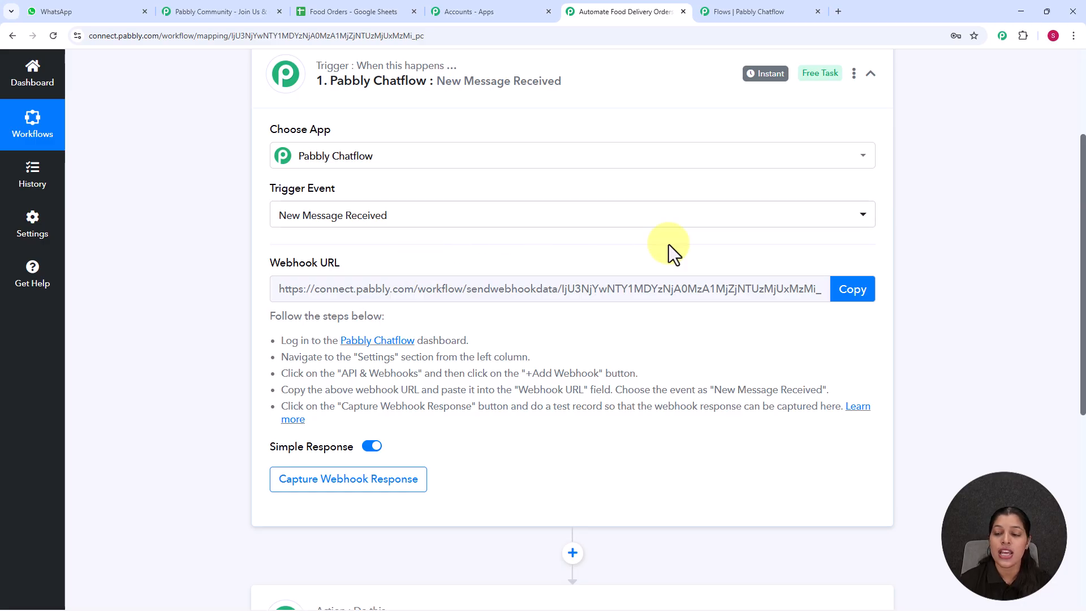
pyautogui.click(850, 305)
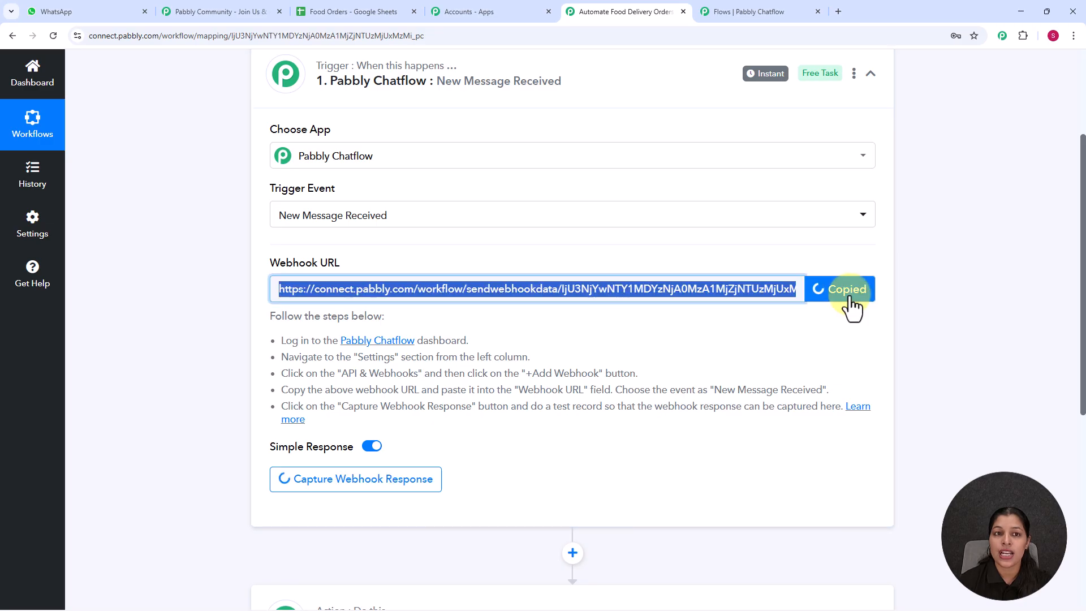
# Switch back to the Pabbly Chatflow flow, open the API Request node's settings and set the request method to POST
pyautogui.click(735, 3)
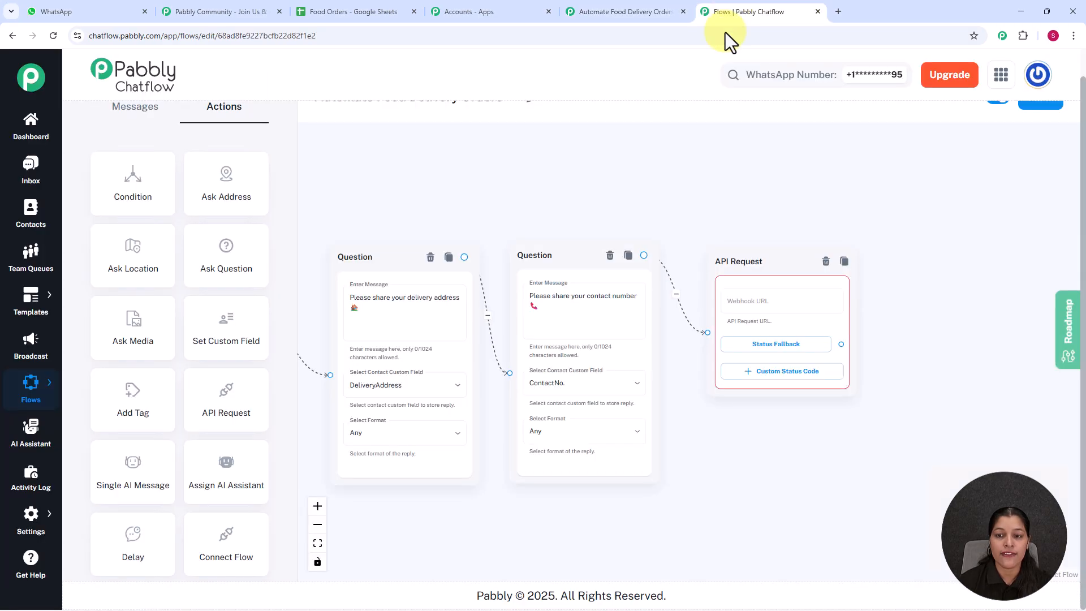
pyautogui.click(751, 304)
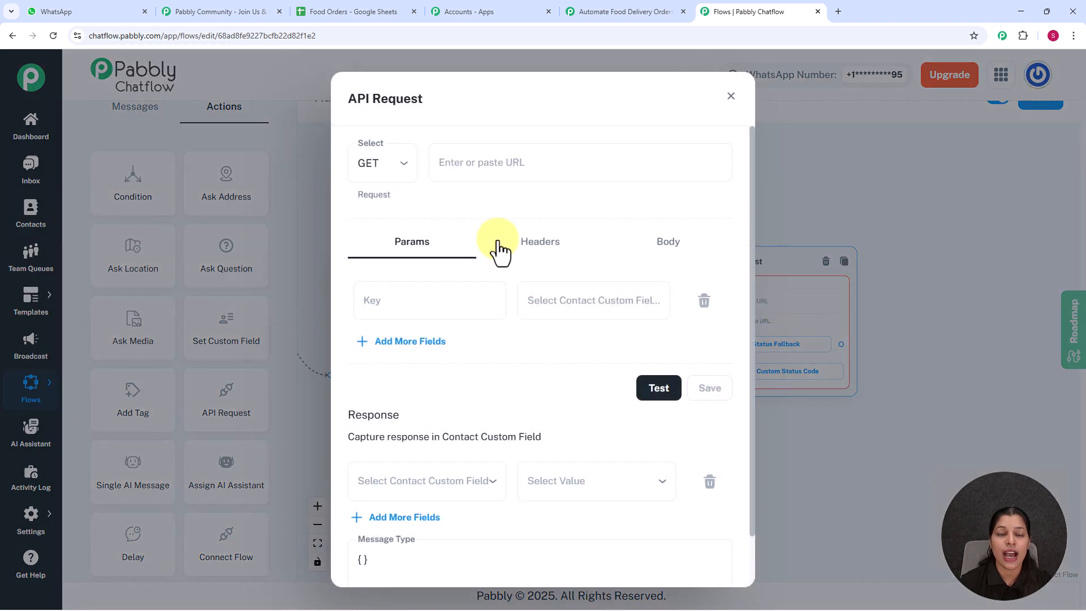
pyautogui.click(392, 167)
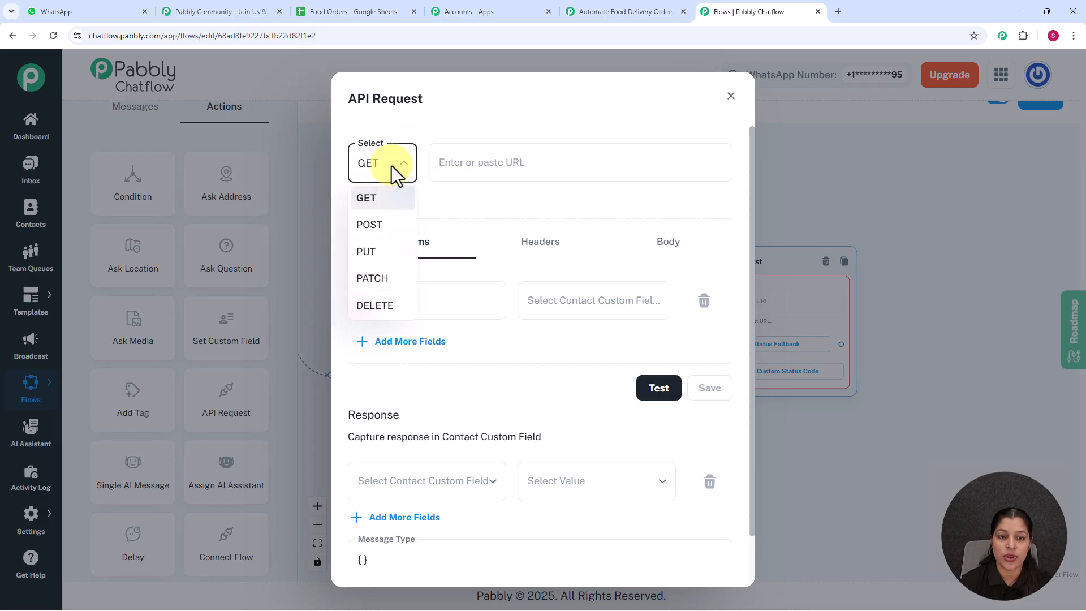
pyautogui.click(377, 229)
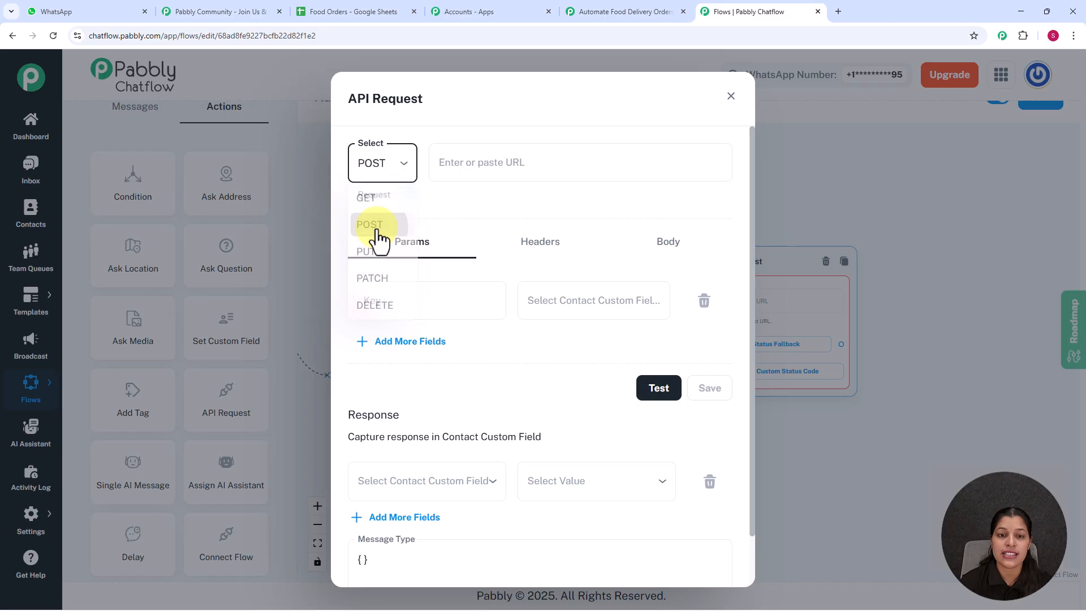
# Paste the copied webhook URL as the request URL and add the parameter Item Name with the custom field $ItemName
pyautogui.click(485, 164)
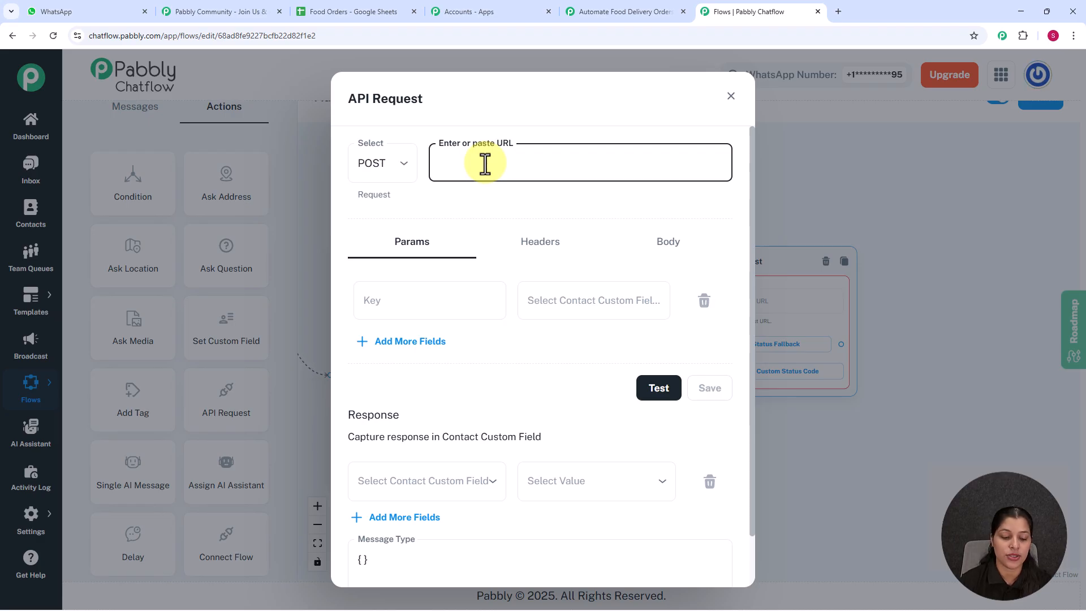
pyautogui.hotkey('ctrl', 'v')
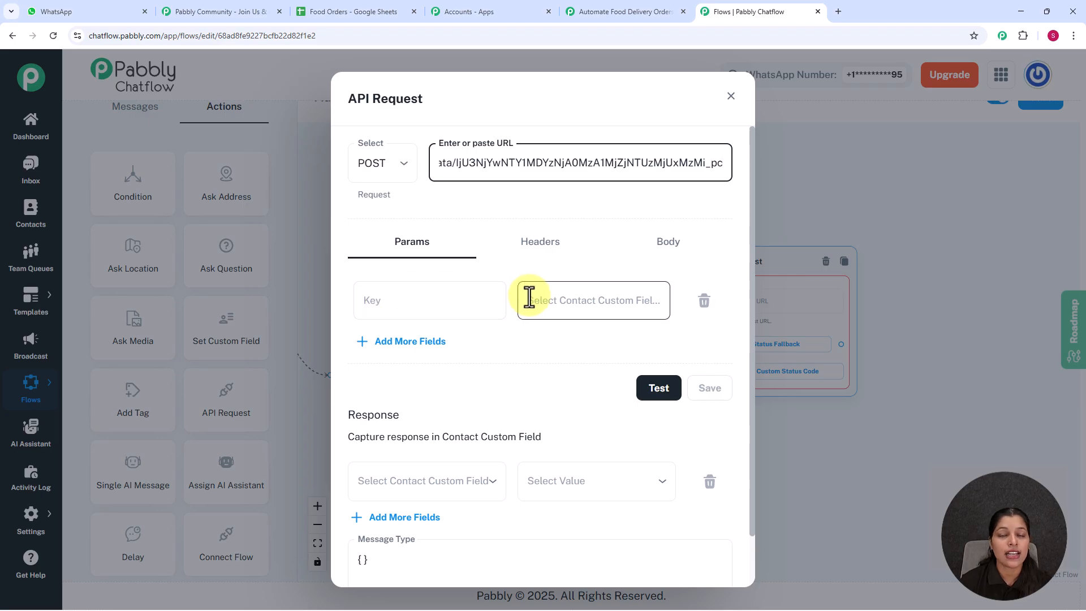
pyautogui.click(413, 304)
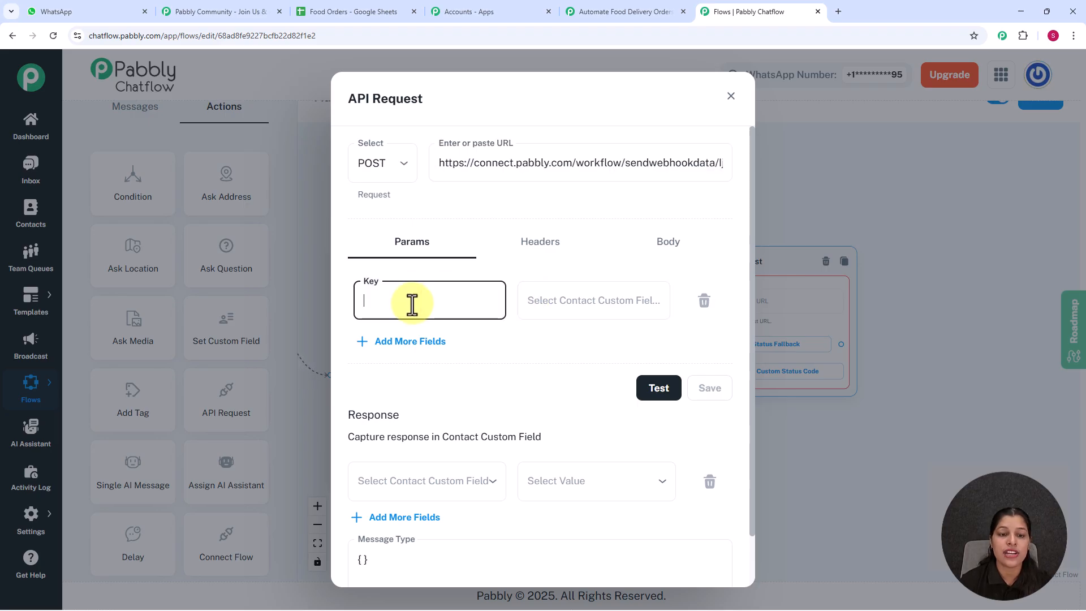
pyautogui.write('Item Name')
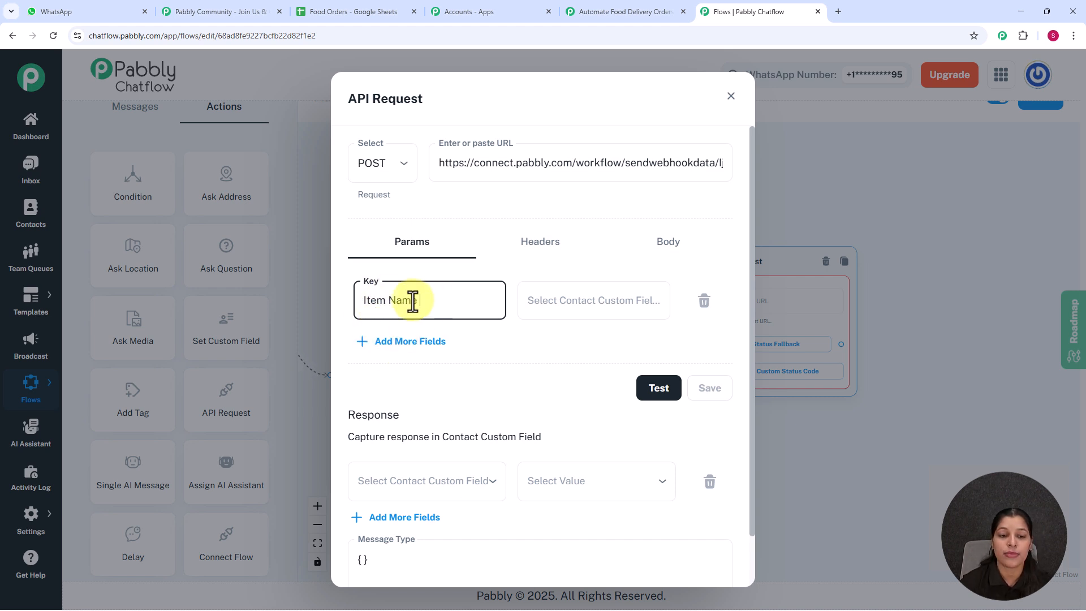
pyautogui.click(610, 303)
pyautogui.scroll(-5, 587, 461)
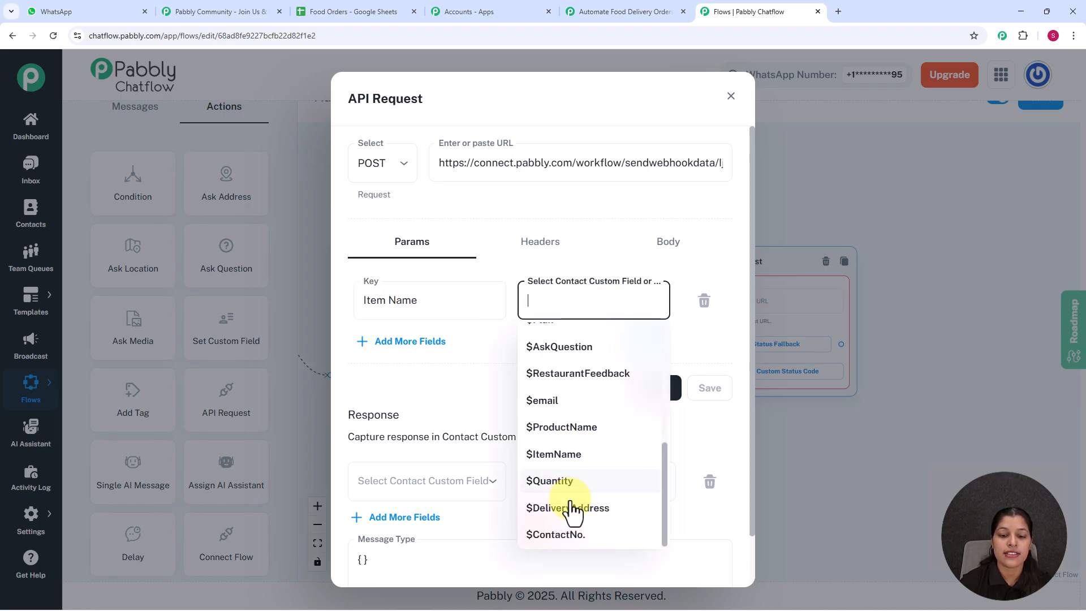
pyautogui.click(559, 452)
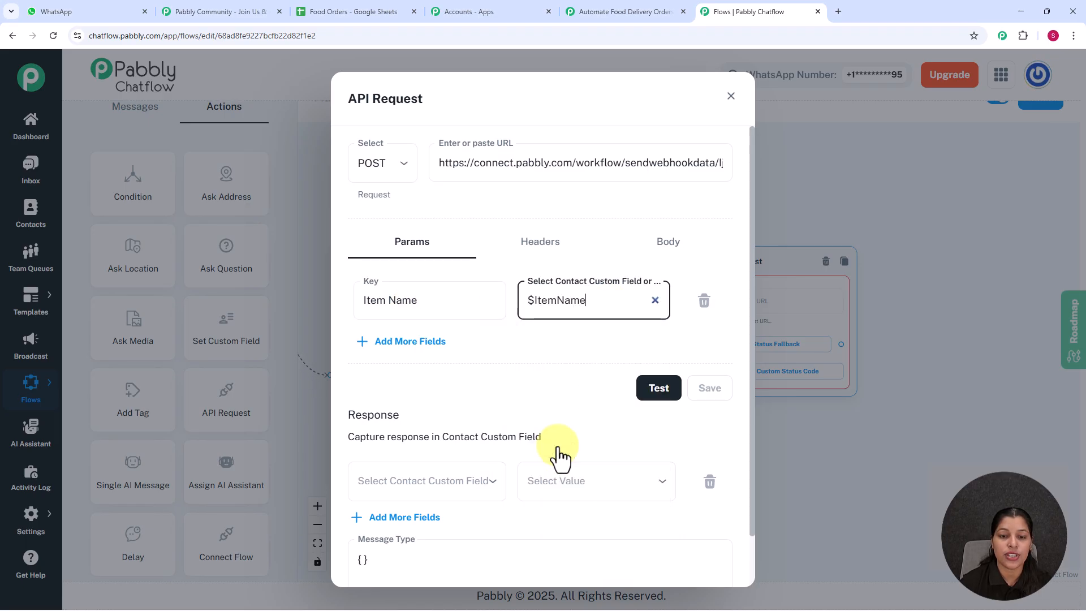
# Add a second request parameter with the key Quantity and the custom field $Quantity
pyautogui.click(416, 343)
pyautogui.click(417, 361)
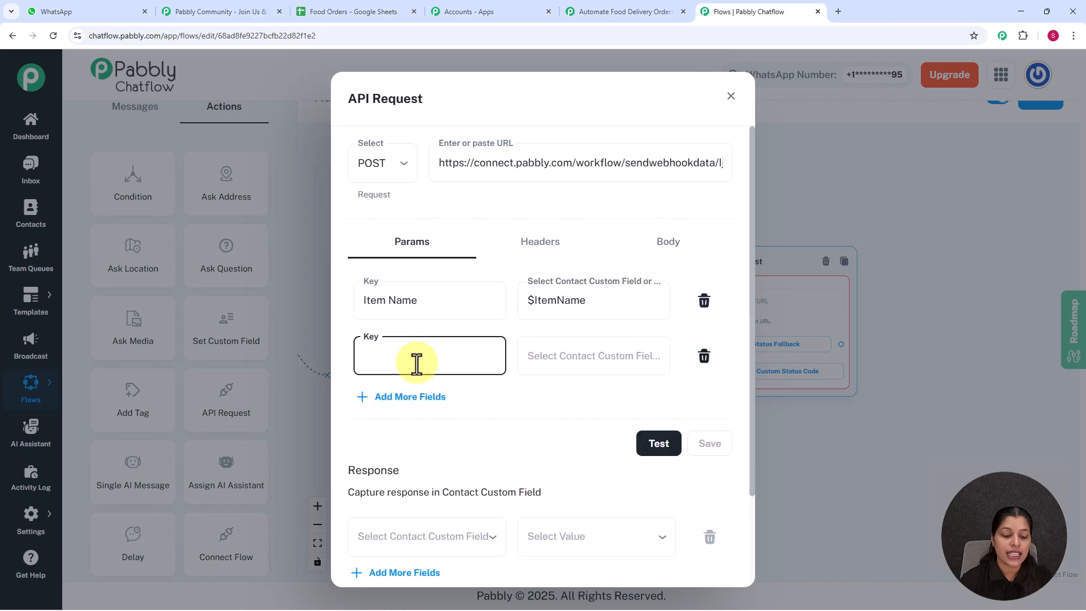
pyautogui.write('Quantity')
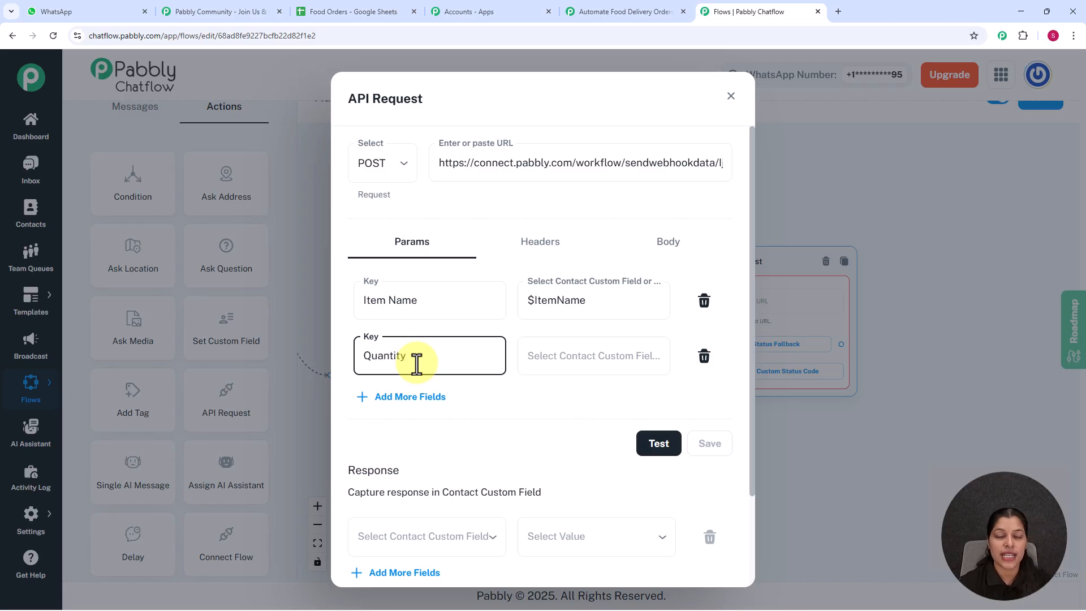
pyautogui.click(591, 358)
pyautogui.scroll(-5, 579, 522)
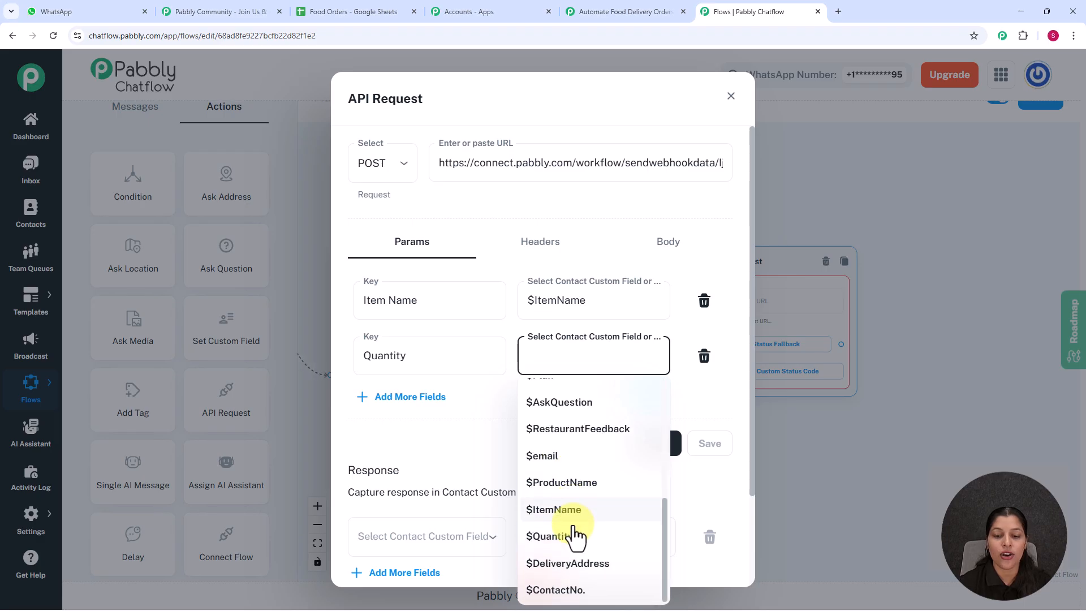
pyautogui.click(572, 534)
# Add a third request parameter with the key Delivery Address and the custom field $DeliveryAddress
pyautogui.click(398, 402)
pyautogui.click(396, 417)
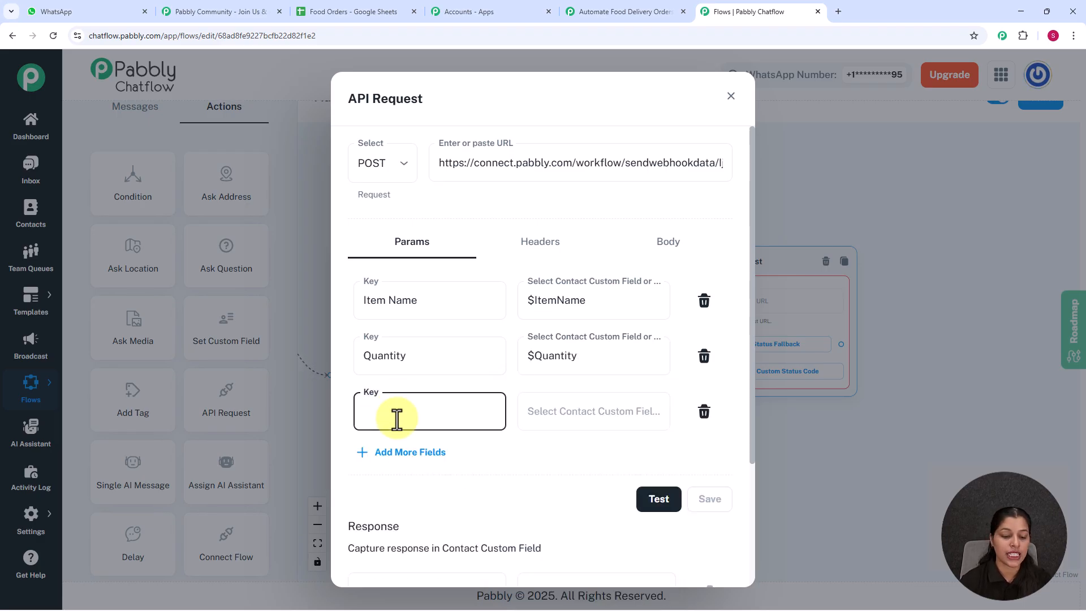
pyautogui.write('Delivery Address')
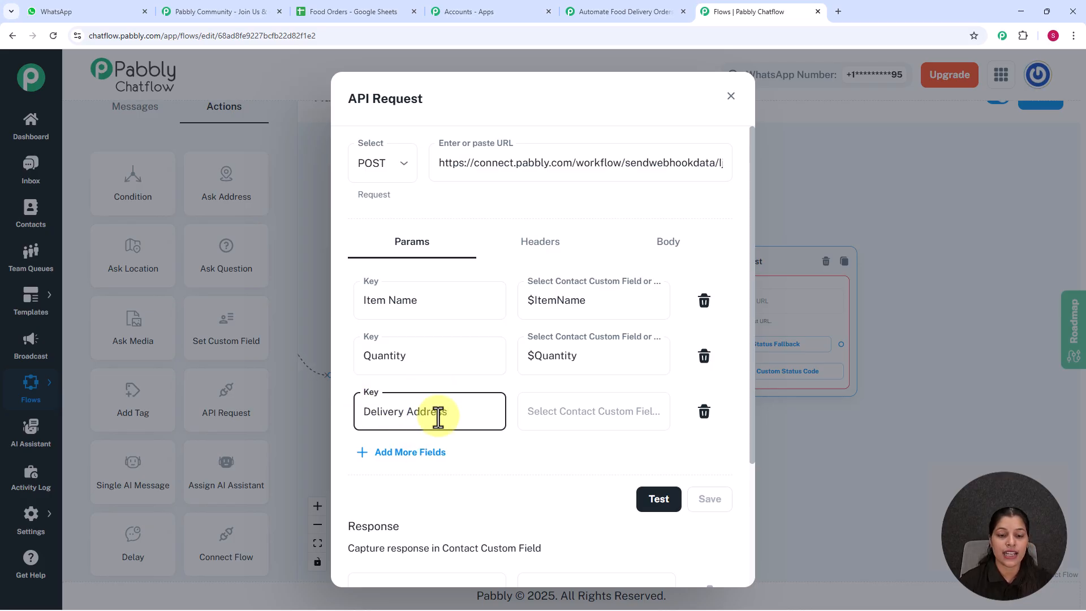
pyautogui.click(617, 417)
pyautogui.scroll(-5, 558, 339)
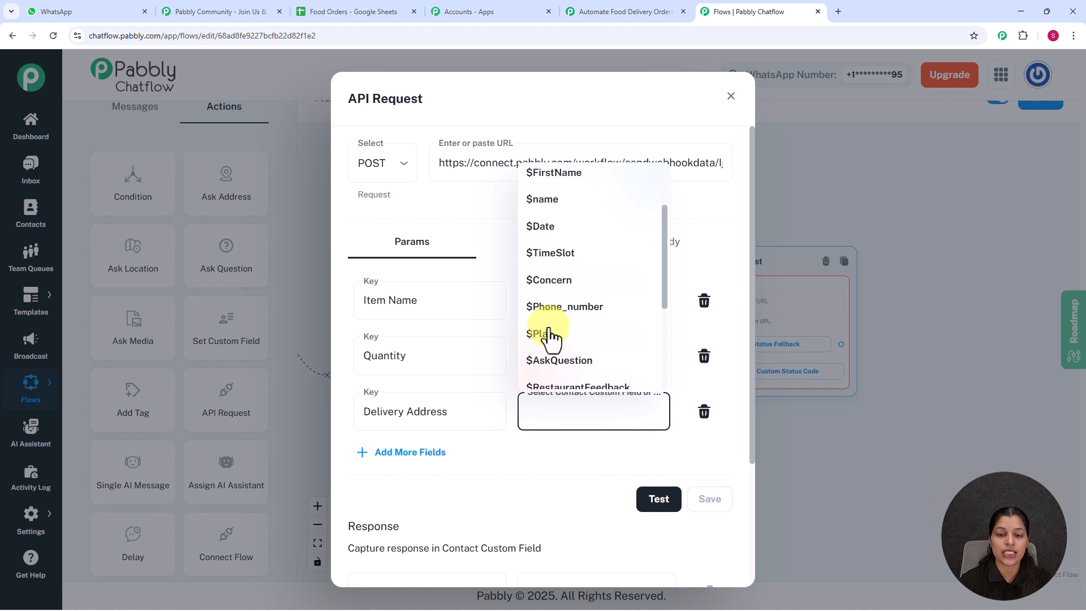
pyautogui.click(563, 352)
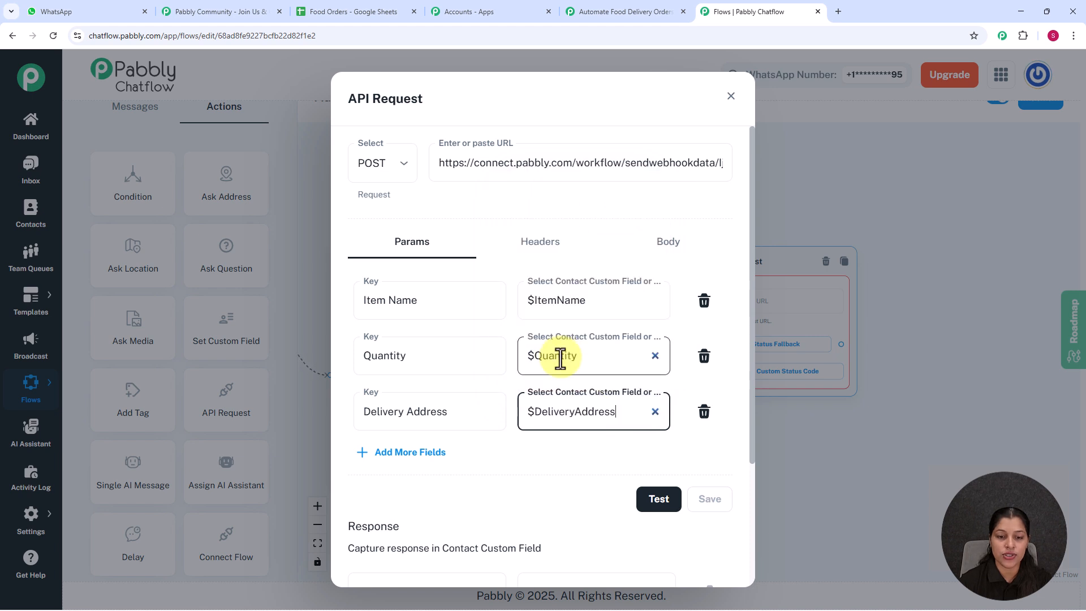
# Add a fourth request parameter with the key "Contact no." and the custom field $ContactNo
pyautogui.click(403, 453)
pyautogui.click(401, 467)
pyautogui.write('Contact no.')
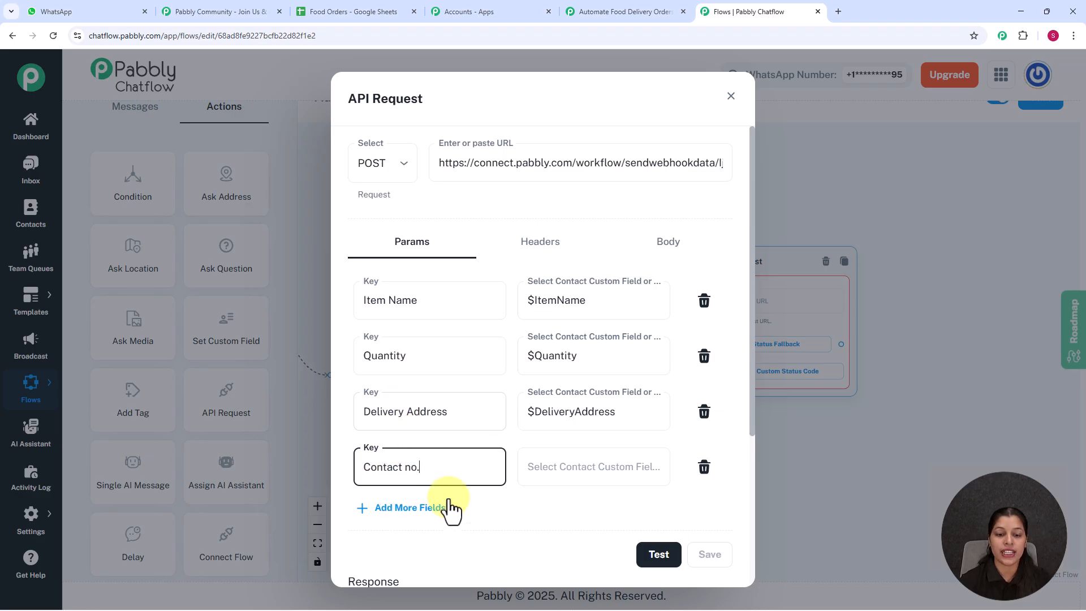
pyautogui.click(543, 472)
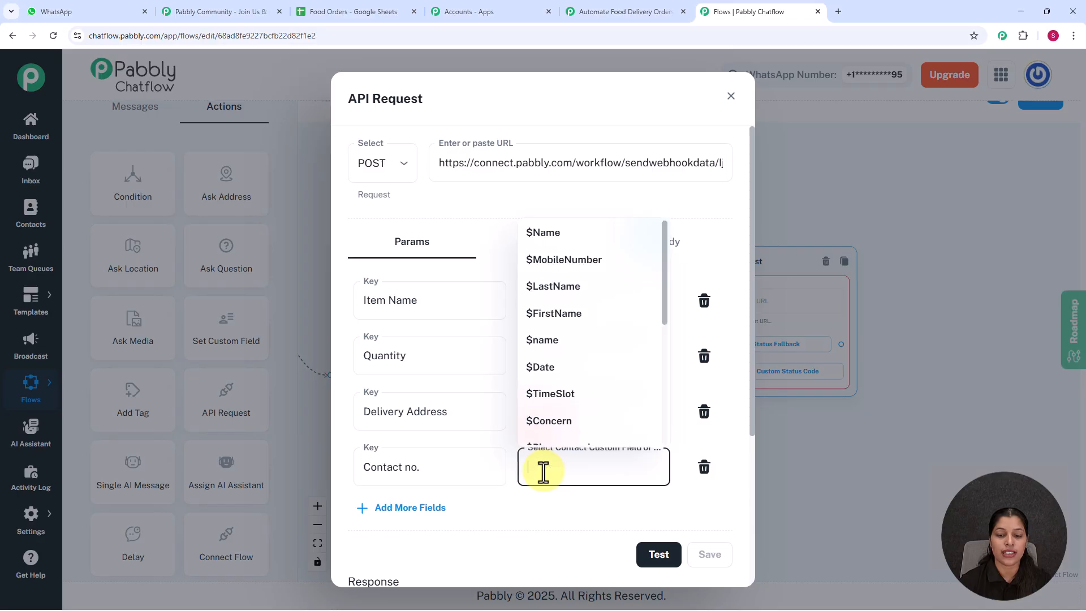
pyautogui.scroll(-5, 574, 408)
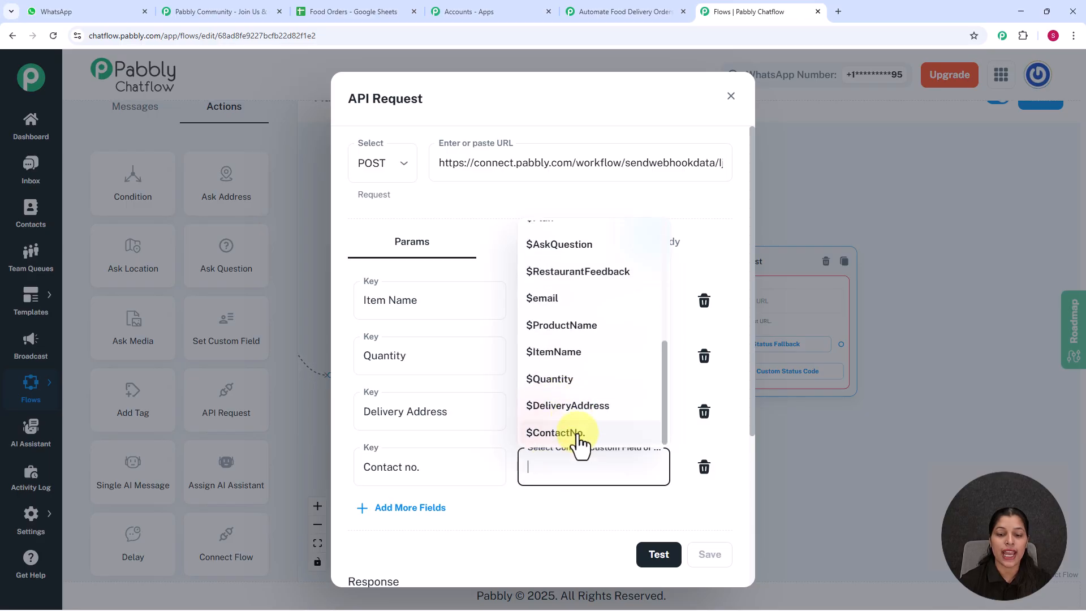
pyautogui.click(578, 433)
# Test the API request, then switch to the Pabbly Connect workflow and review the response captured by the trigger
pyautogui.scroll(-4, 574, 447)
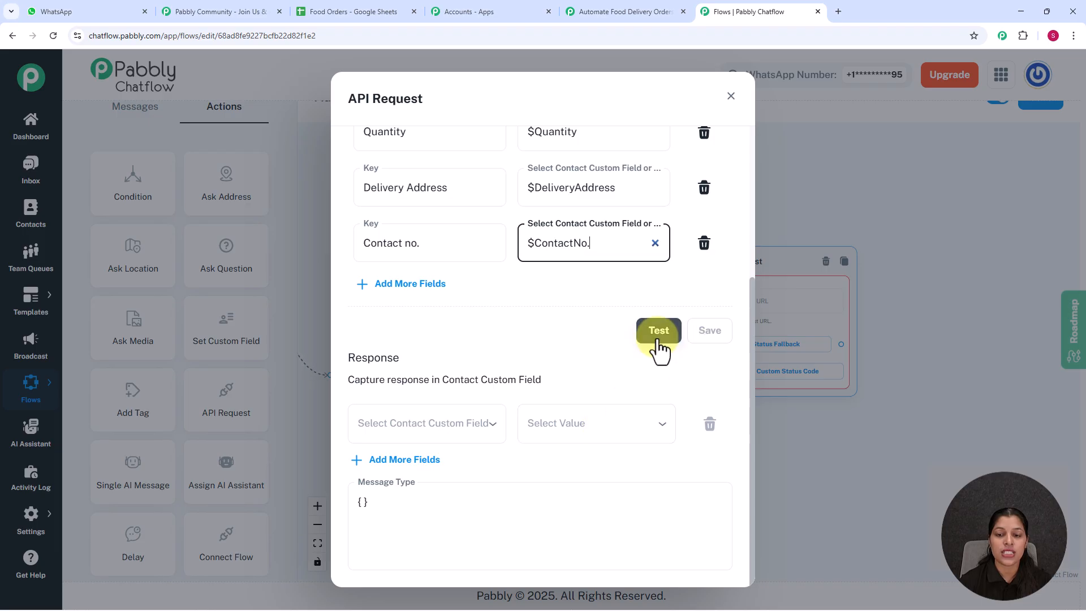
pyautogui.click(658, 334)
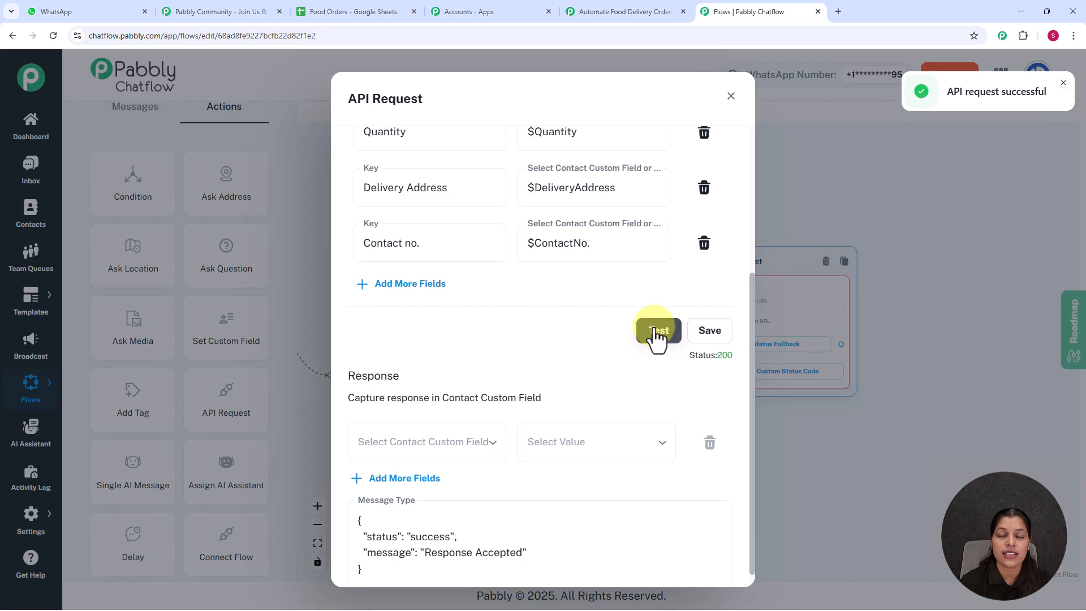
pyautogui.click(610, 9)
pyautogui.scroll(-5, 573, 259)
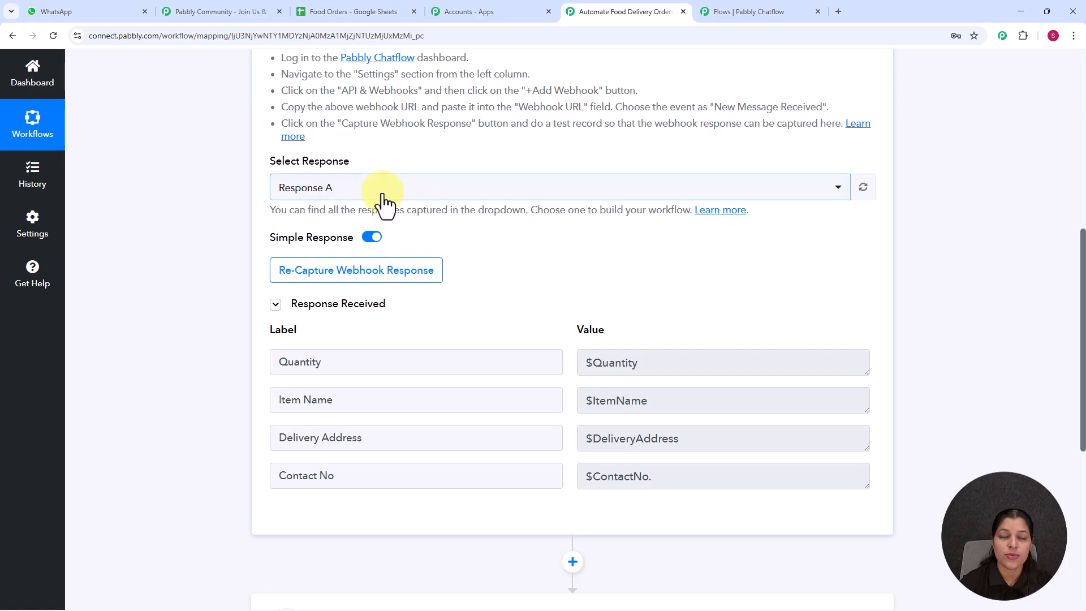
pyautogui.scroll(-3, 536, 256)
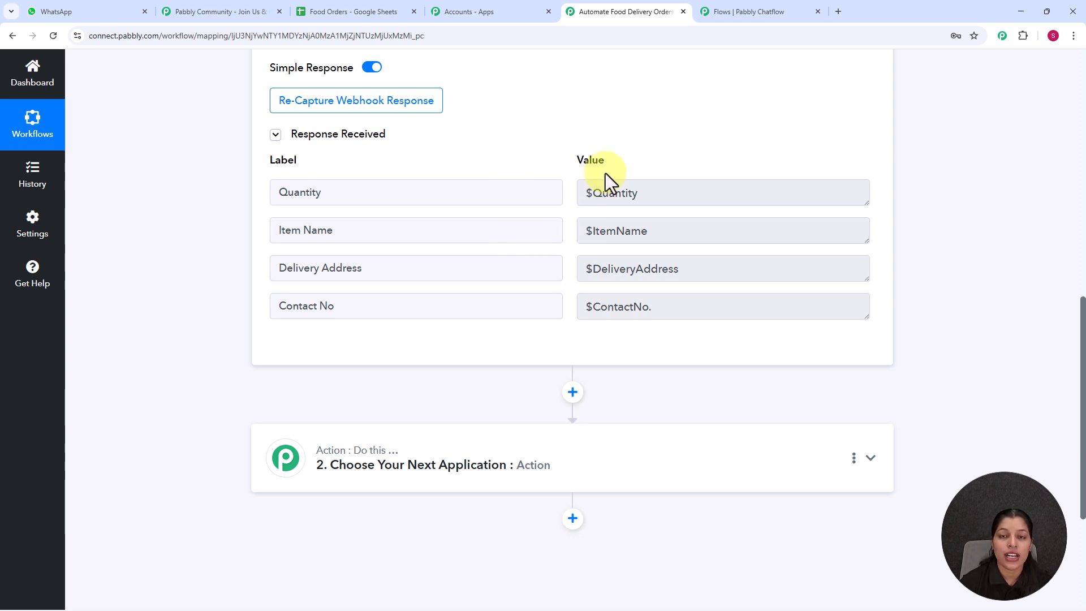
# Set the workflow's second step to Google Sheets with the action event Add New Row
pyautogui.scroll(-4, 605, 181)
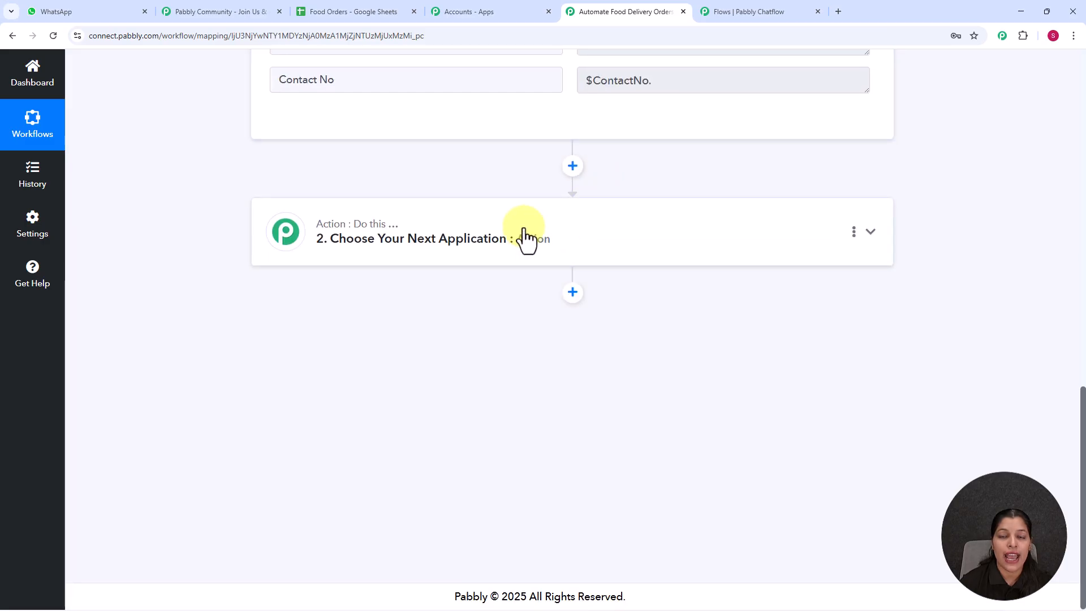
pyautogui.click(730, 250)
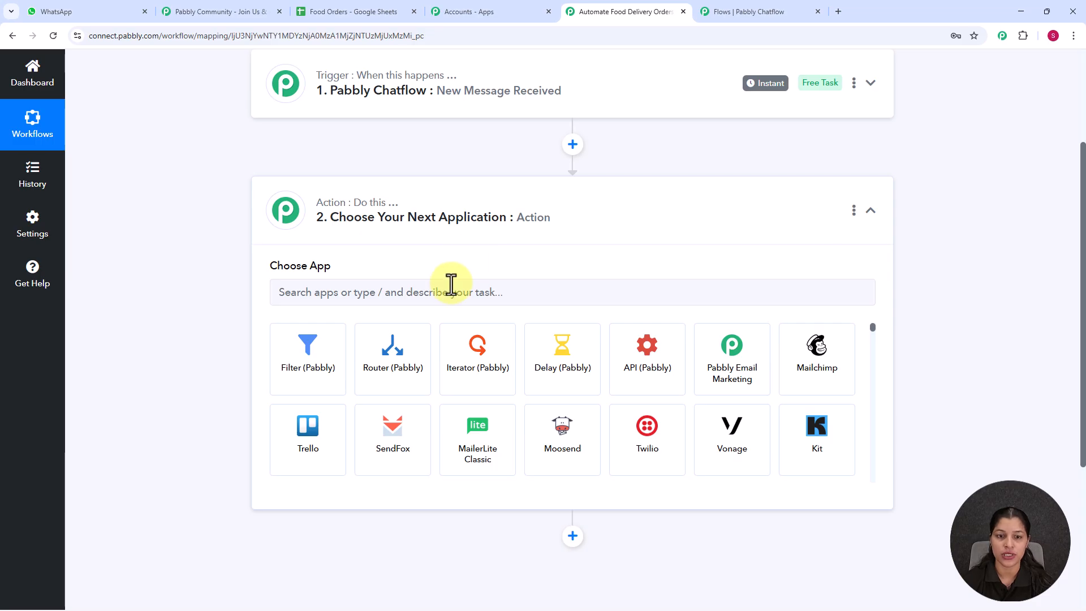
pyautogui.click(447, 296)
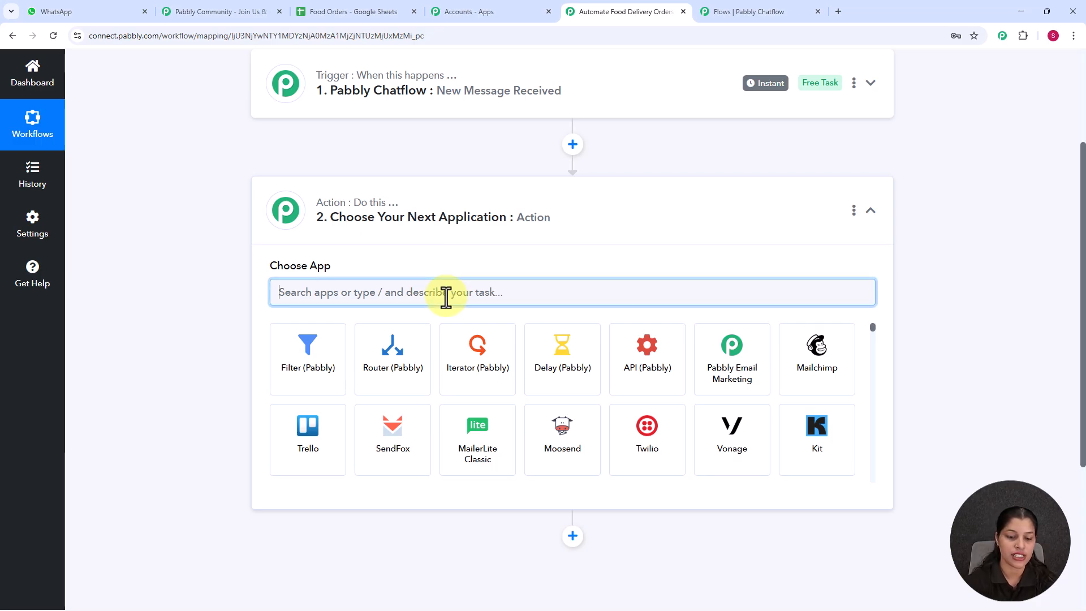
pyautogui.write('g')
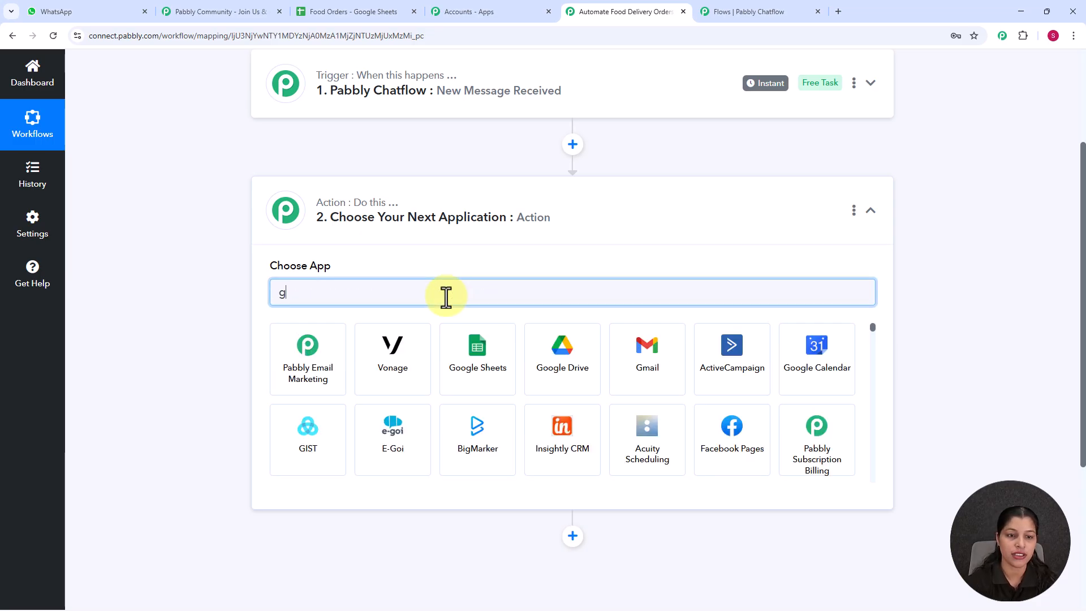
pyautogui.click(485, 387)
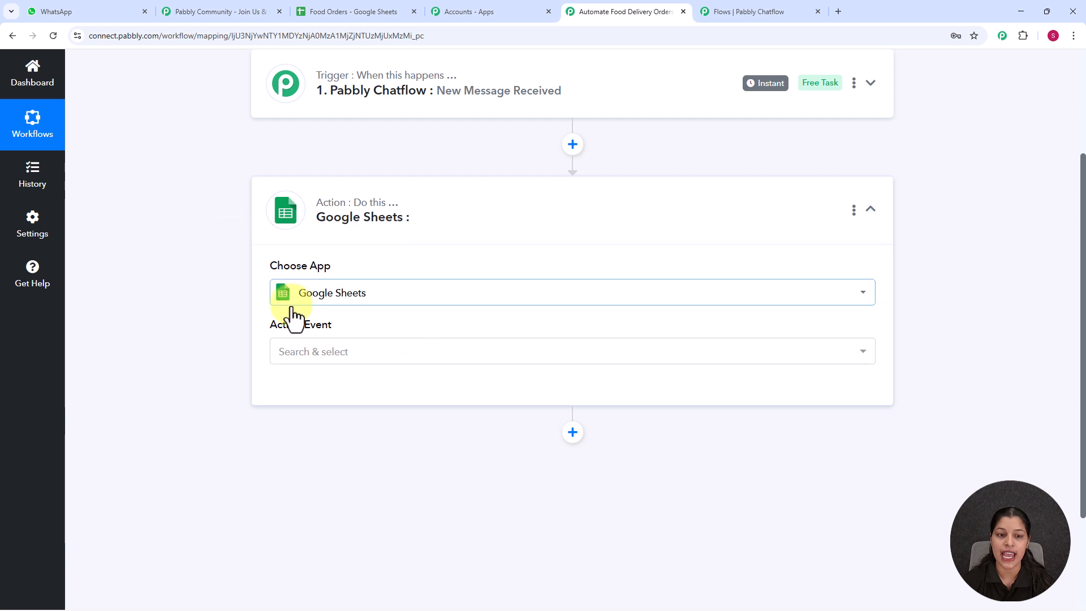
pyautogui.click(336, 363)
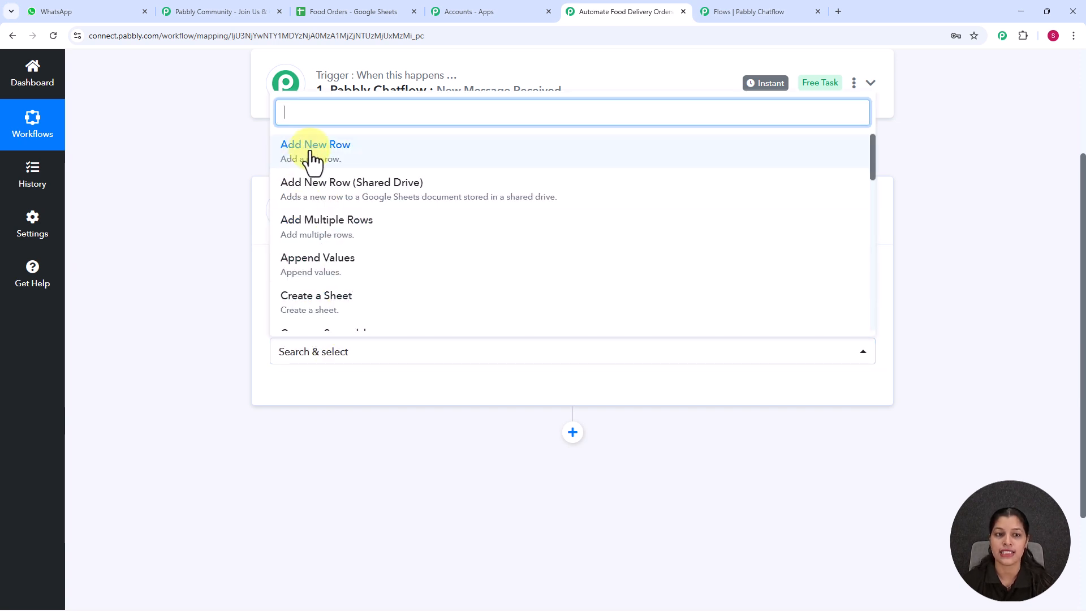
pyautogui.click(313, 160)
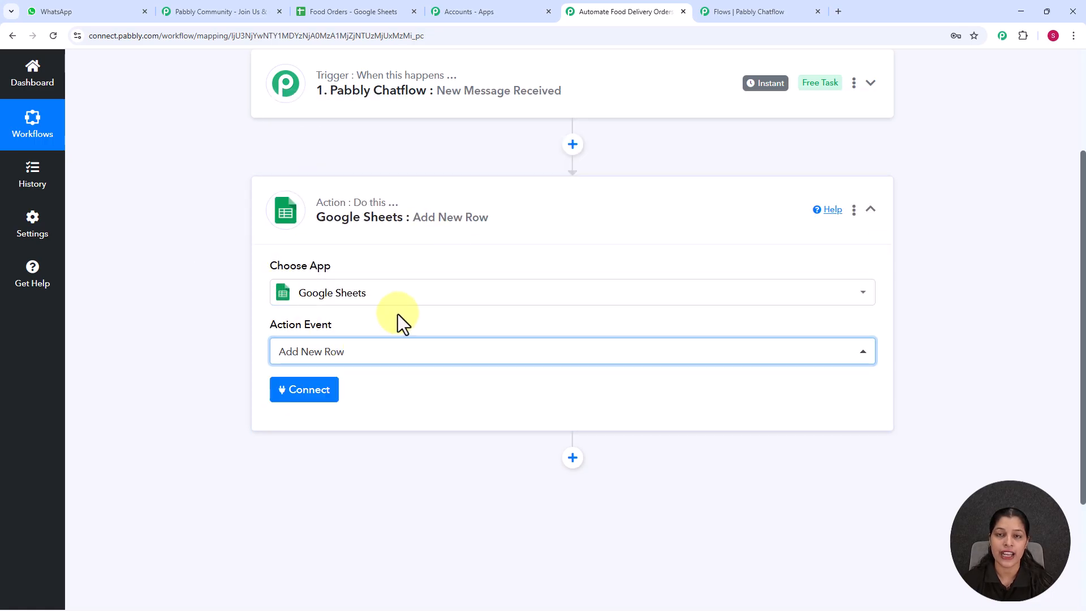
# Connect the Google Sheets action through the existing connection Google Sheets #52 and save it
pyautogui.click(330, 406)
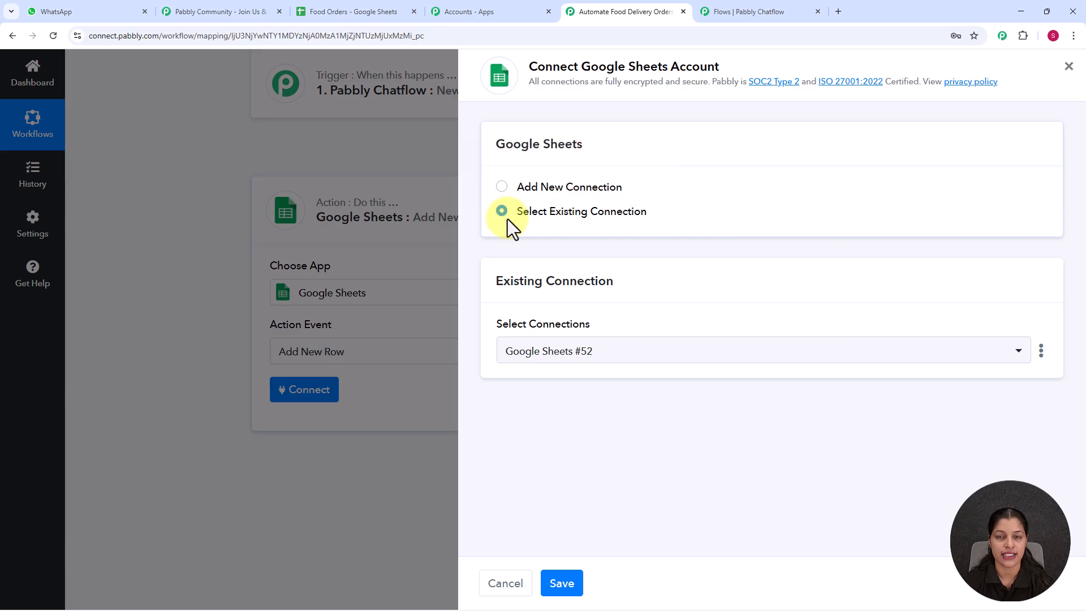
pyautogui.click(503, 187)
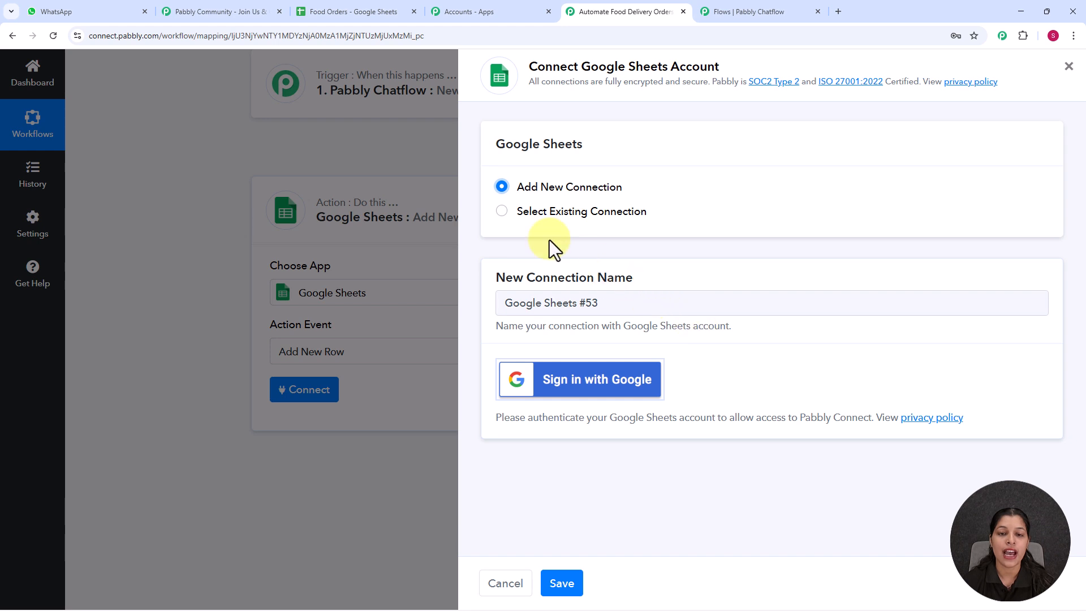
pyautogui.click(501, 211)
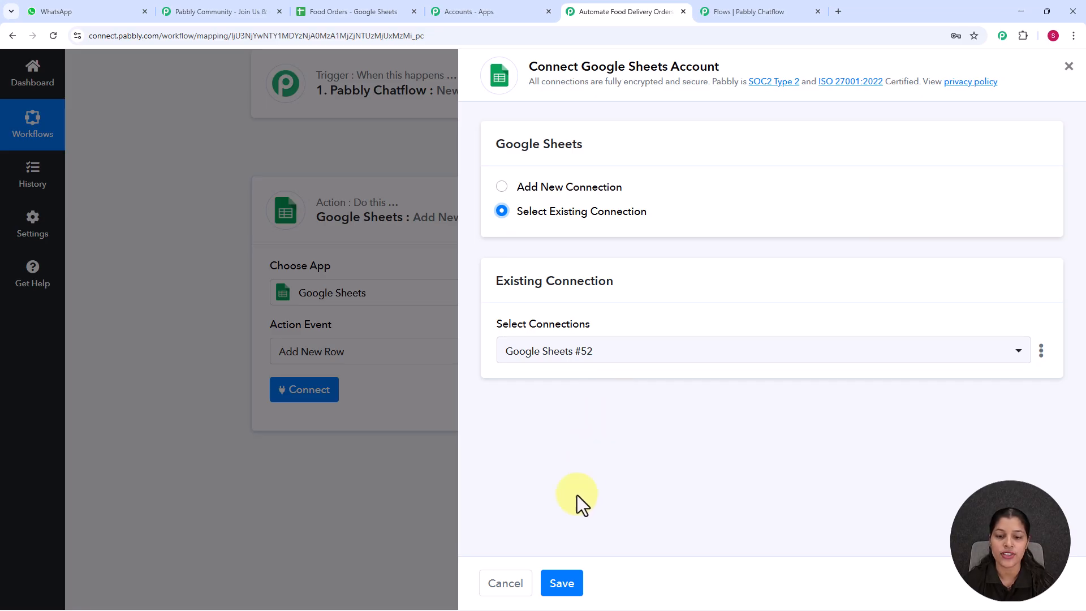
pyautogui.click(563, 585)
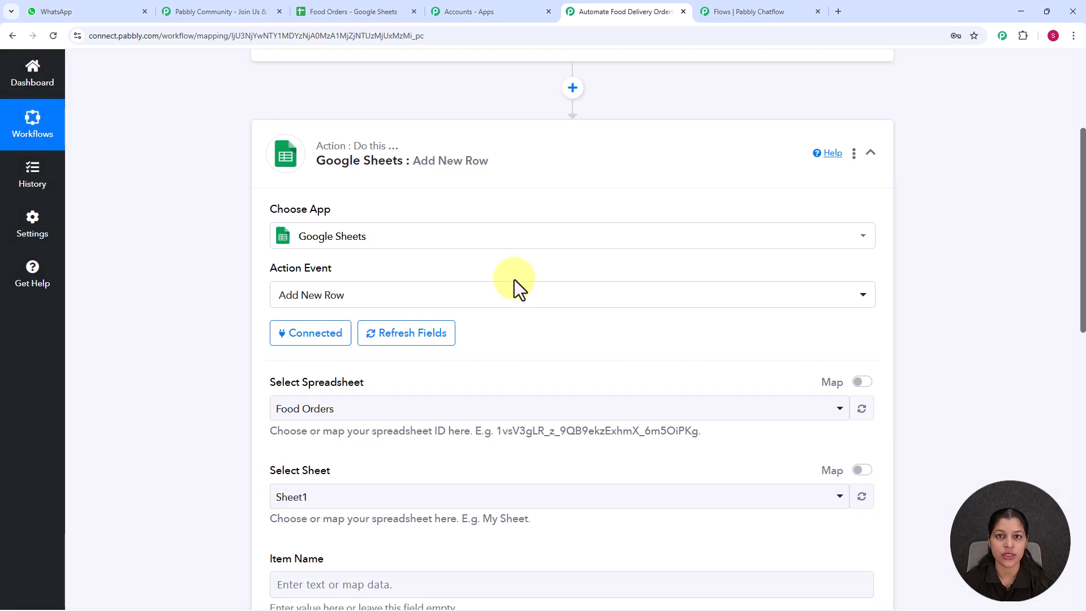
# Compare the action's spreadsheet, sheet and column fields with the Food Orders spreadsheet in Google Sheets
pyautogui.scroll(-4, 514, 280)
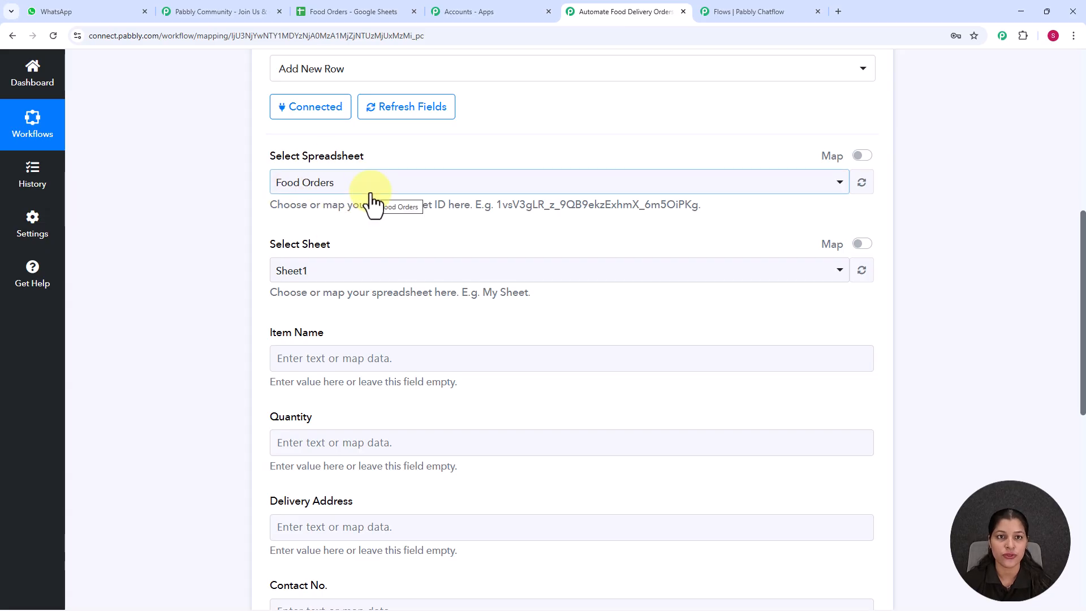
pyautogui.click(346, 11)
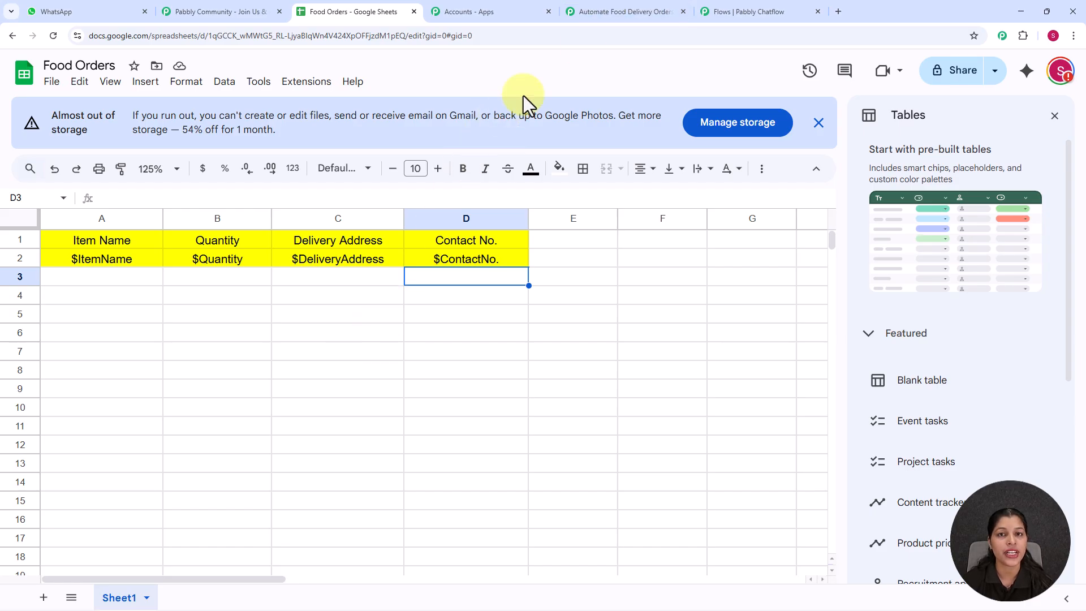
pyautogui.click(626, 12)
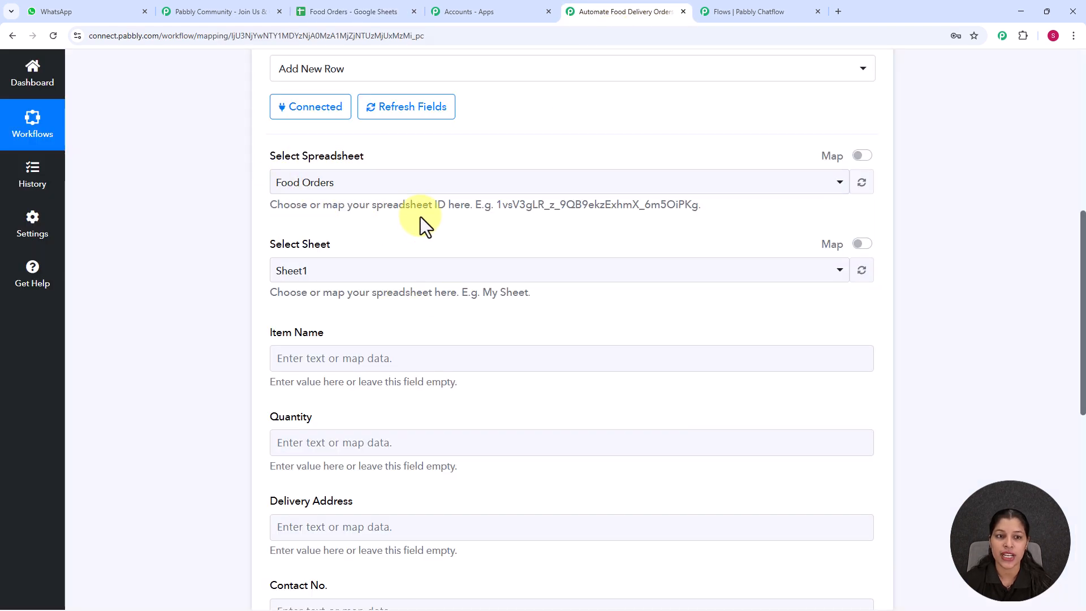
pyautogui.scroll(-2, 420, 232)
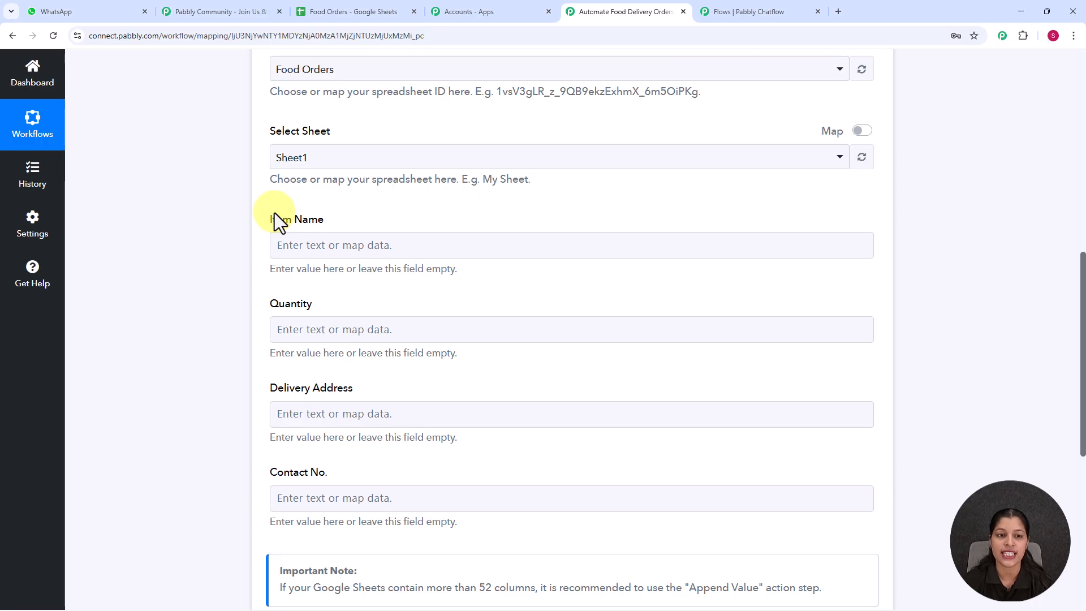
# Map the Item Name field to the trigger's Item Name value, $ItemName, in the Google Sheets action
pyautogui.scroll(-1, 333, 224)
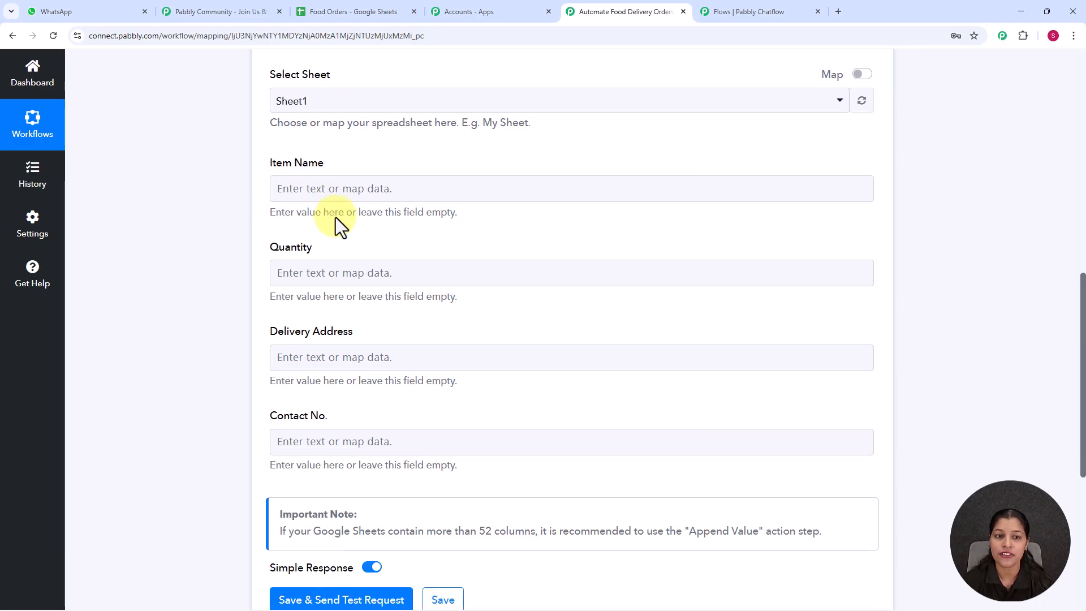
pyautogui.click(323, 193)
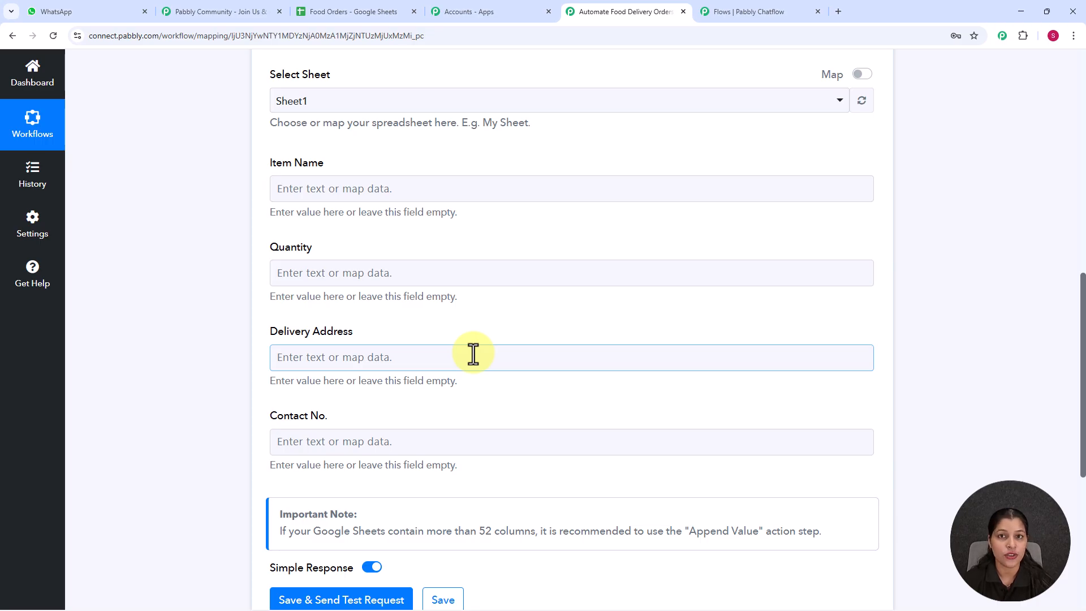
pyautogui.click(395, 196)
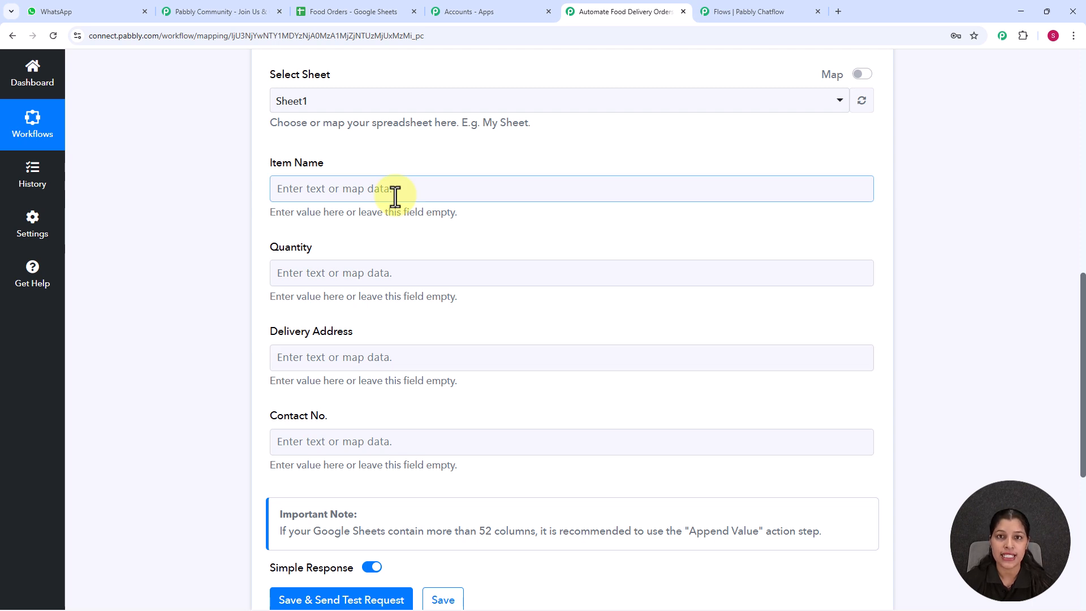
pyautogui.click(395, 197)
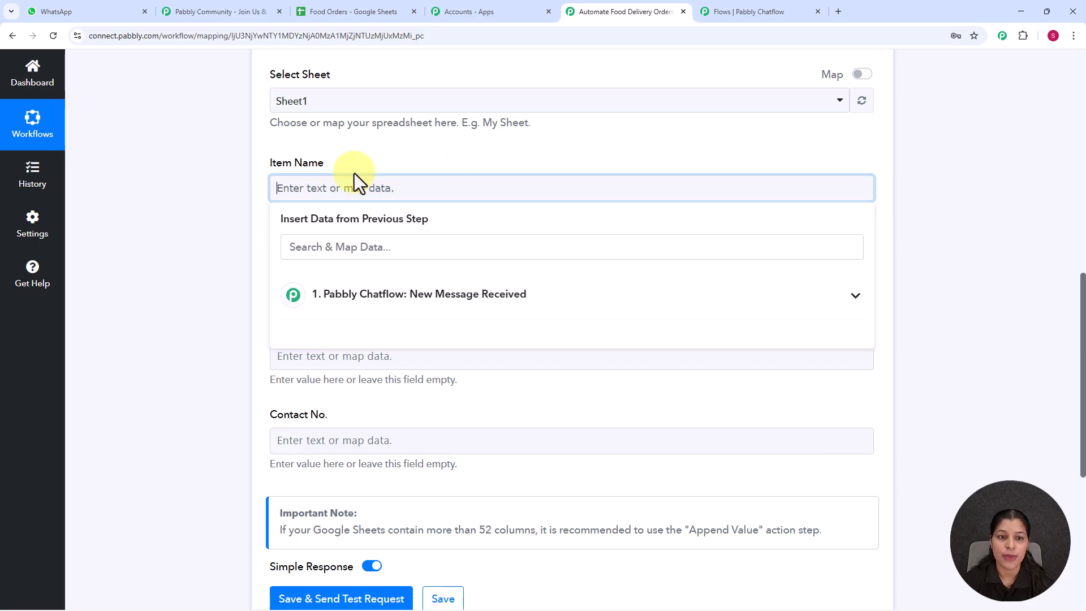
pyautogui.click(390, 308)
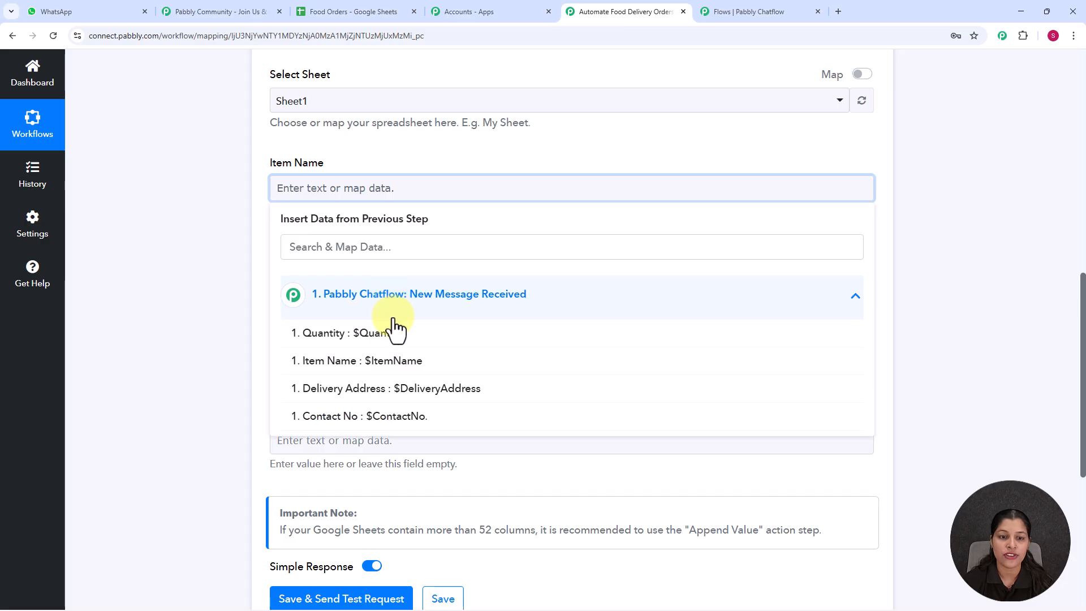
pyautogui.click(374, 368)
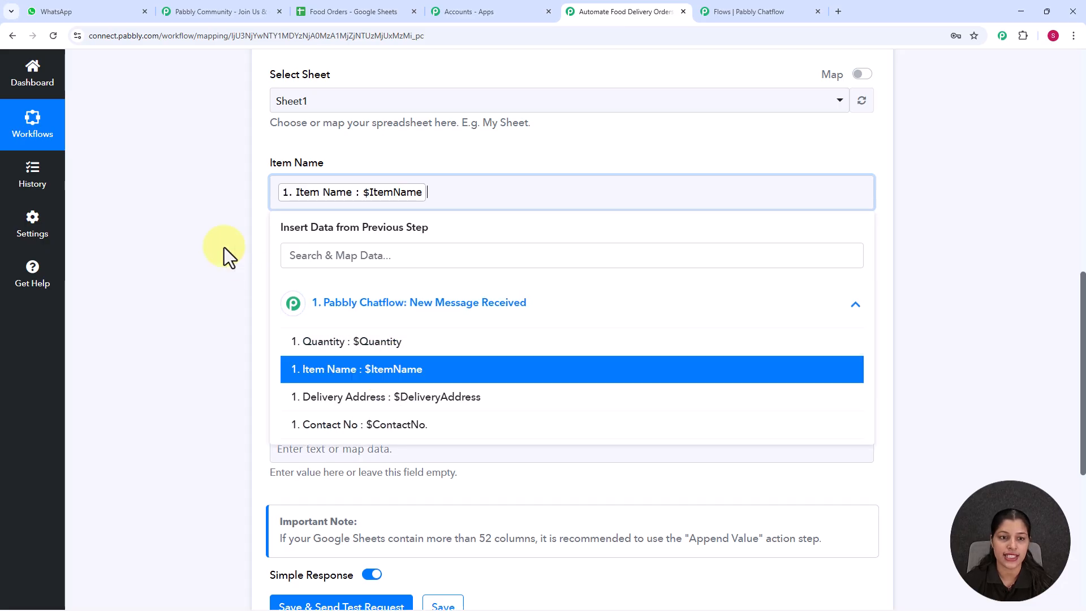
pyautogui.click(224, 247)
# Map the Quantity field to the $Quantity value from the Pabbly Chatflow: New Message Received step
pyautogui.click(303, 280)
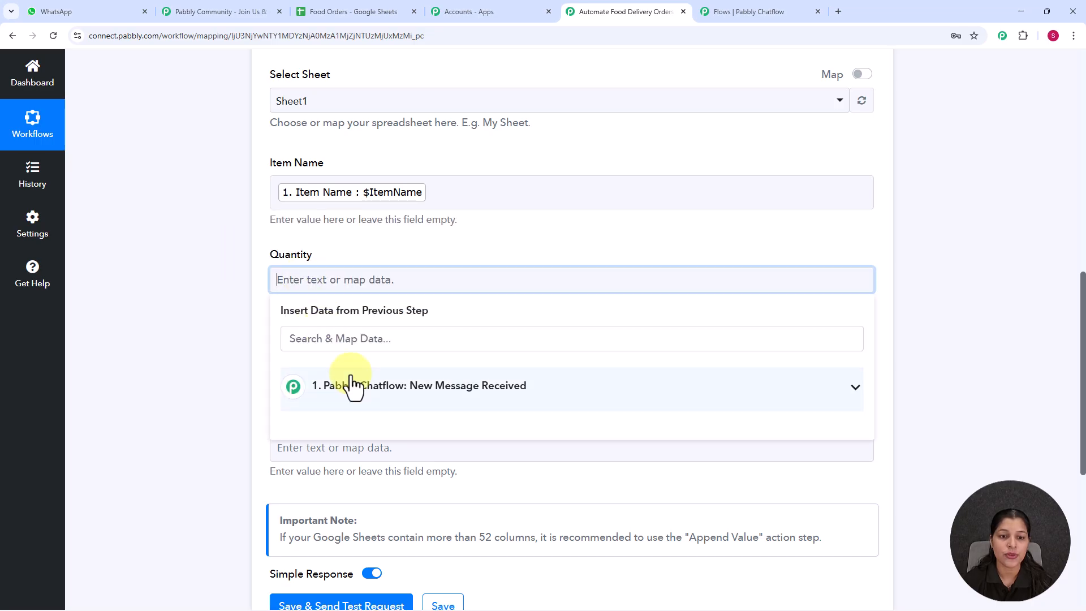
pyautogui.click(359, 392)
pyautogui.click(376, 433)
pyautogui.click(256, 251)
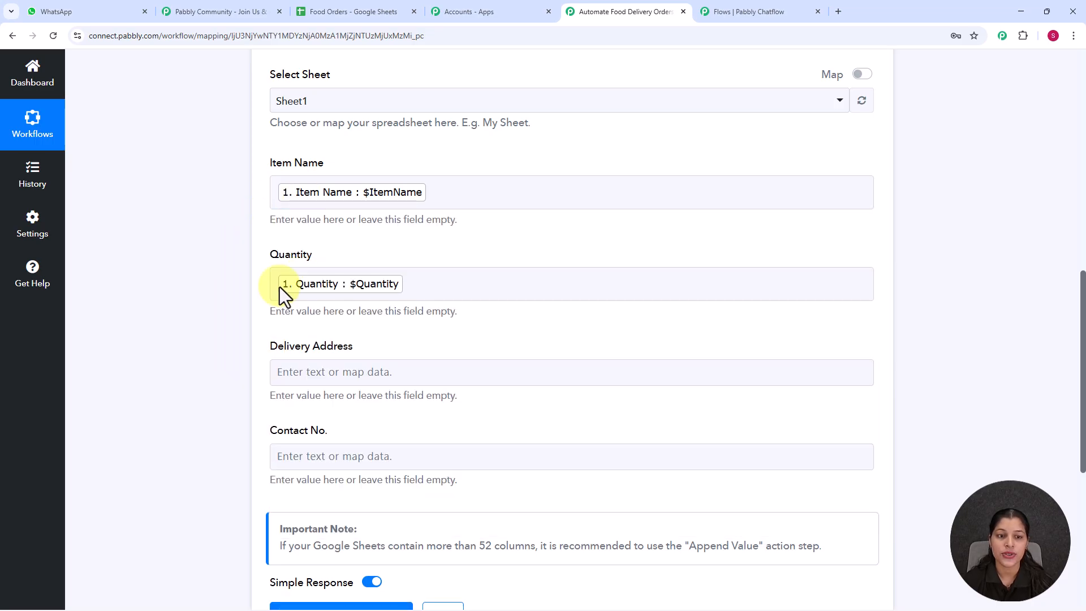
# Map the Delivery Address field to the trigger's Delivery Address value, $DeliveryAddress
pyautogui.scroll(-2, 291, 251)
pyautogui.click(341, 261)
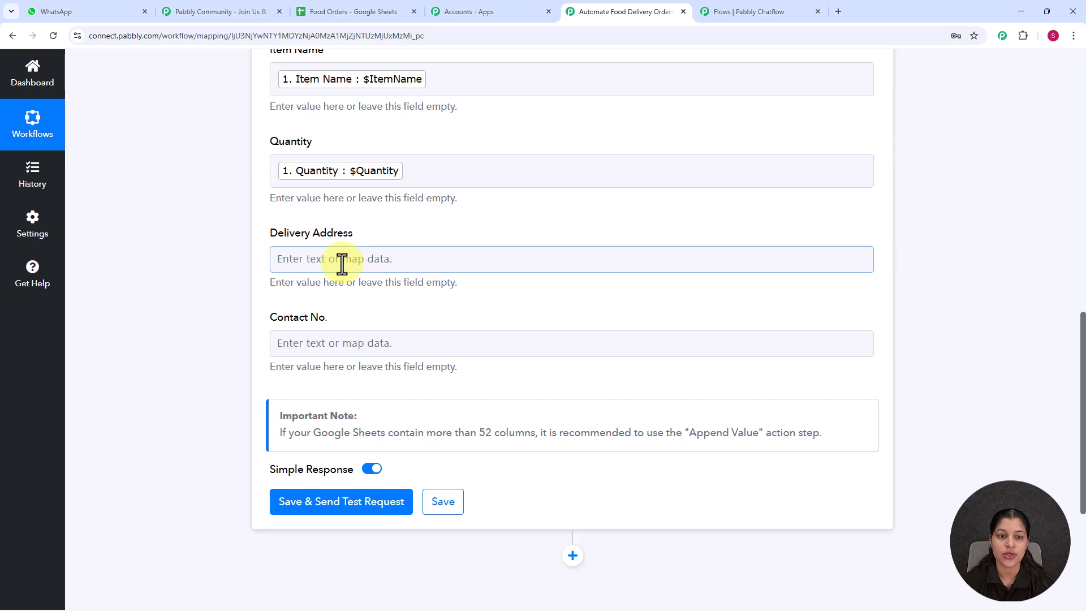
pyautogui.click(372, 366)
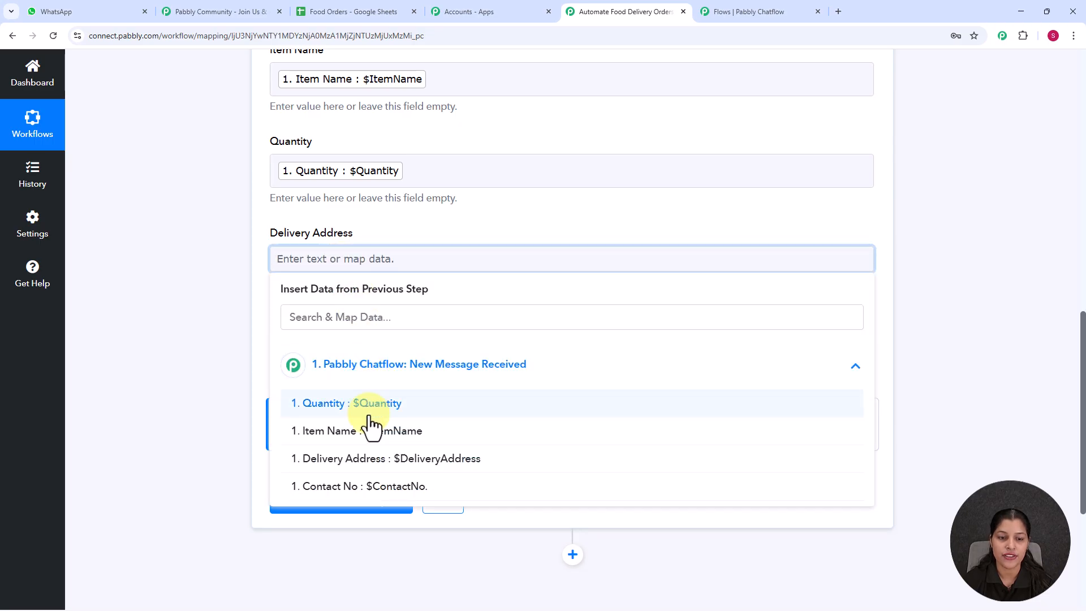
pyautogui.click(365, 459)
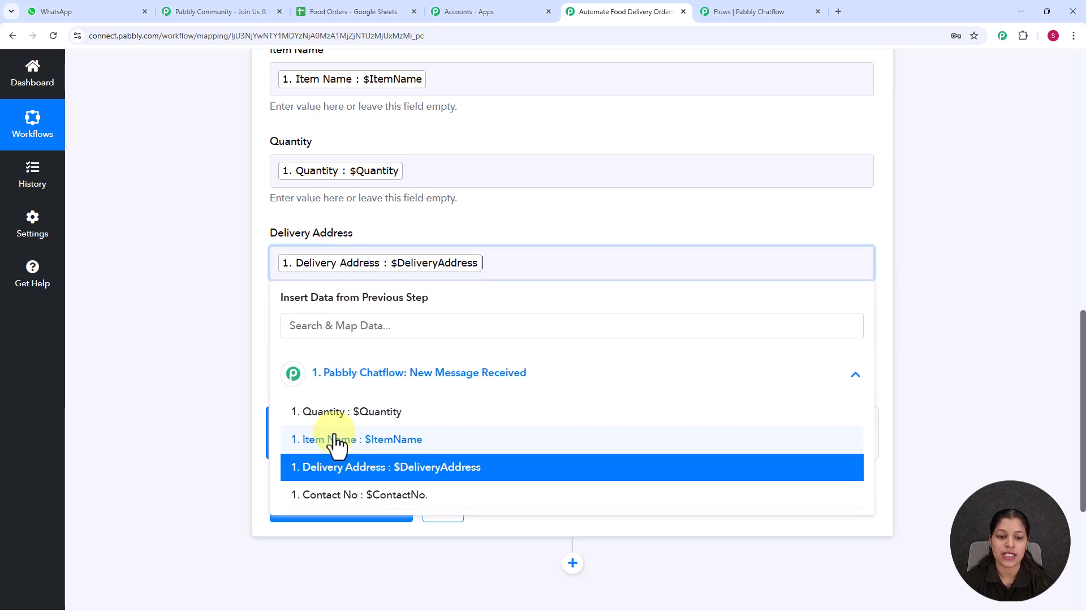
pyautogui.click(206, 311)
# Map the Contact No. field to the trigger's Contact No value, $ContactNo
pyautogui.scroll(-3, 300, 266)
pyautogui.click(324, 181)
pyautogui.click(379, 299)
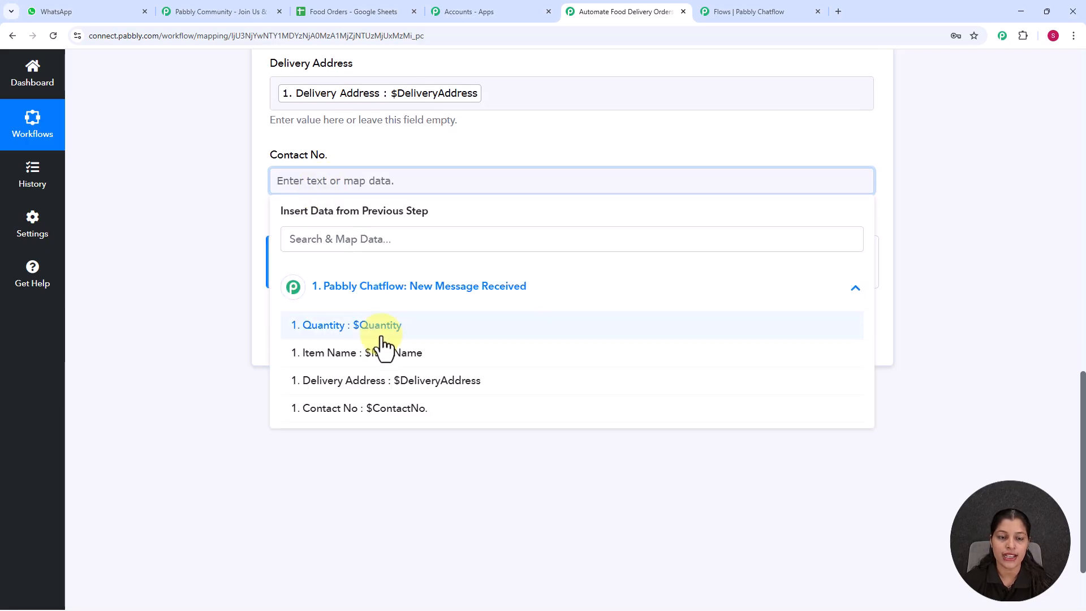
pyautogui.click(388, 419)
pyautogui.click(257, 229)
# Save the Google Sheets action, send a test request and review the response received
pyautogui.scroll(3, 518, 240)
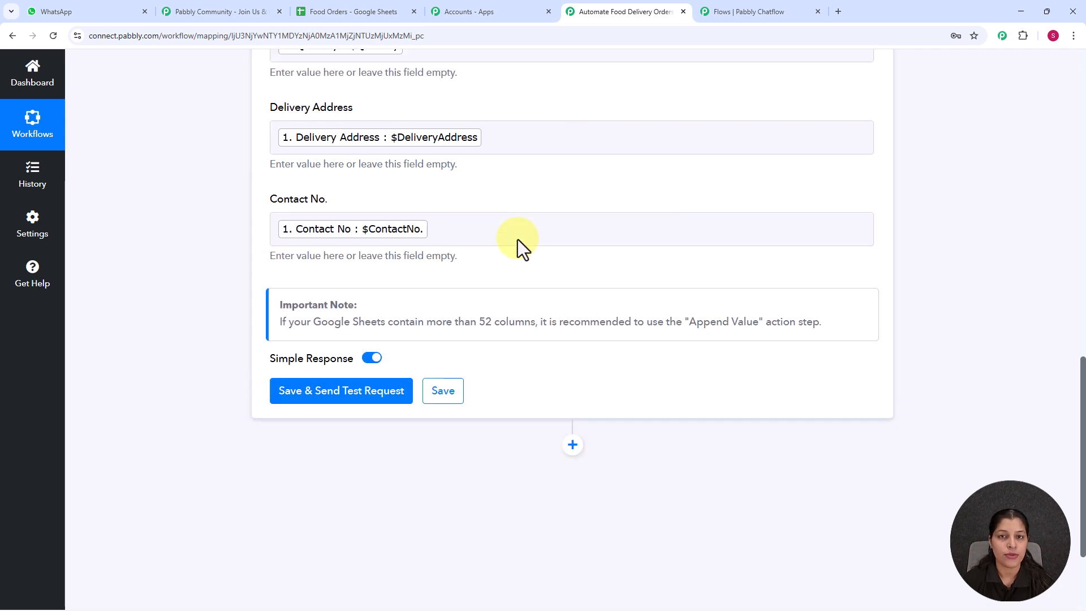
pyautogui.scroll(-2, 517, 240)
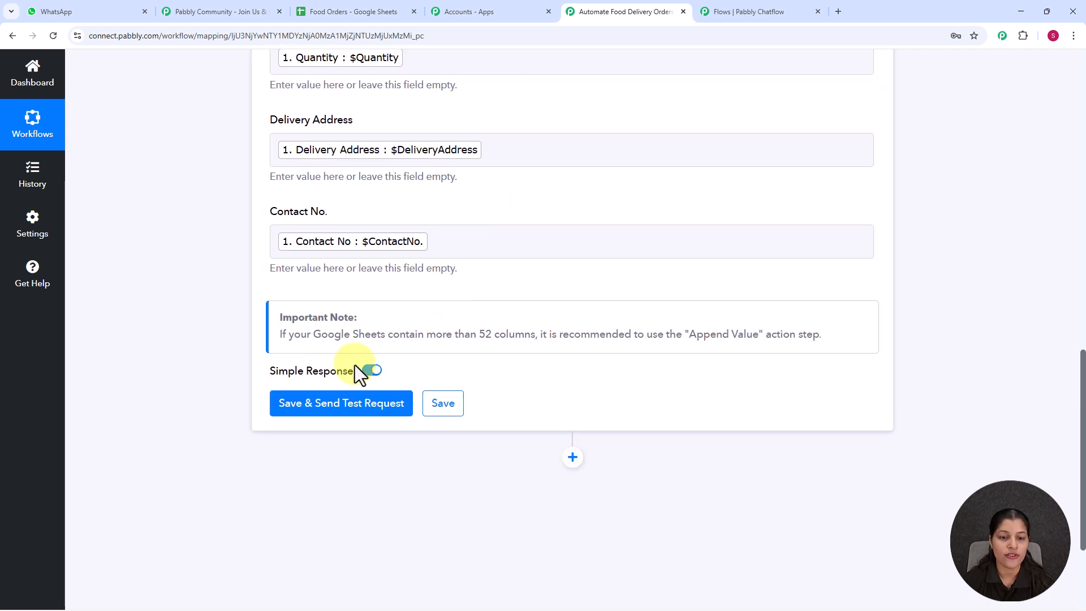
pyautogui.click(333, 404)
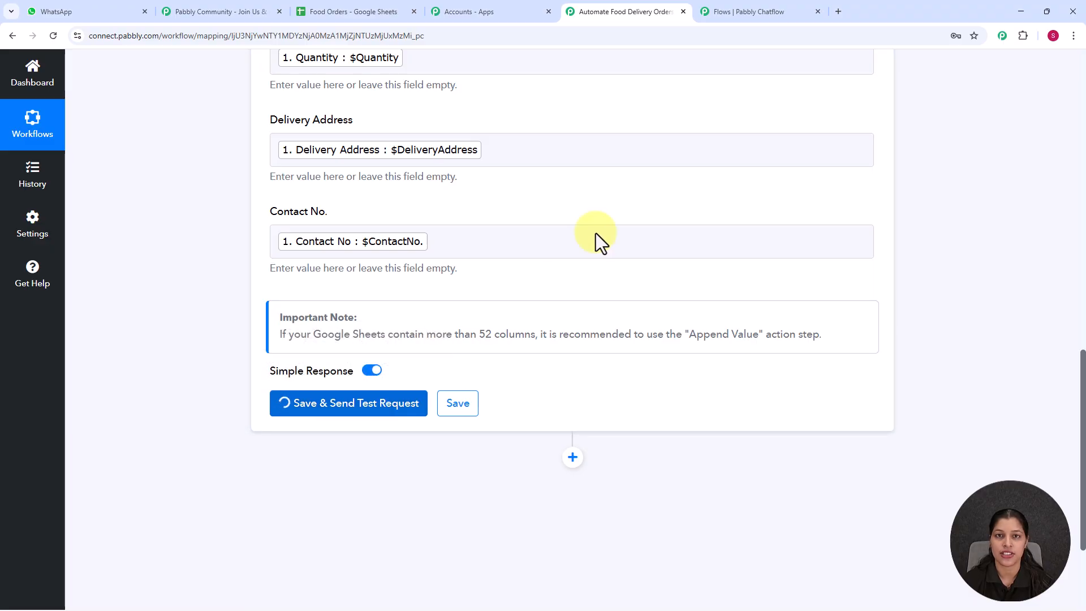
pyautogui.scroll(-5, 596, 233)
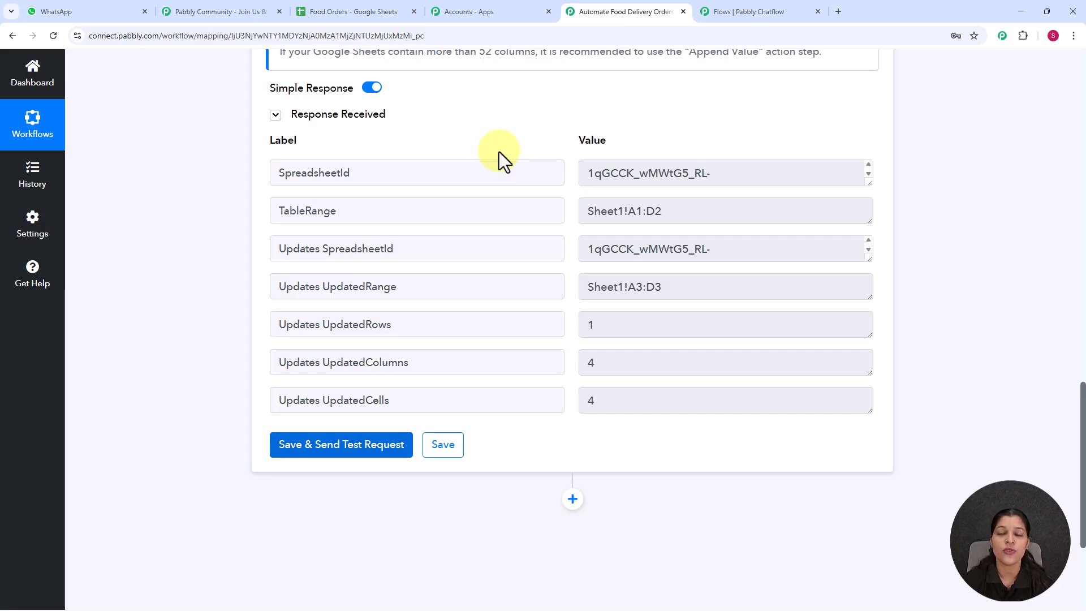
# Switch to the Pabbly Chatflow flow, save the API Request settings and close the dialog
pyautogui.click(755, 12)
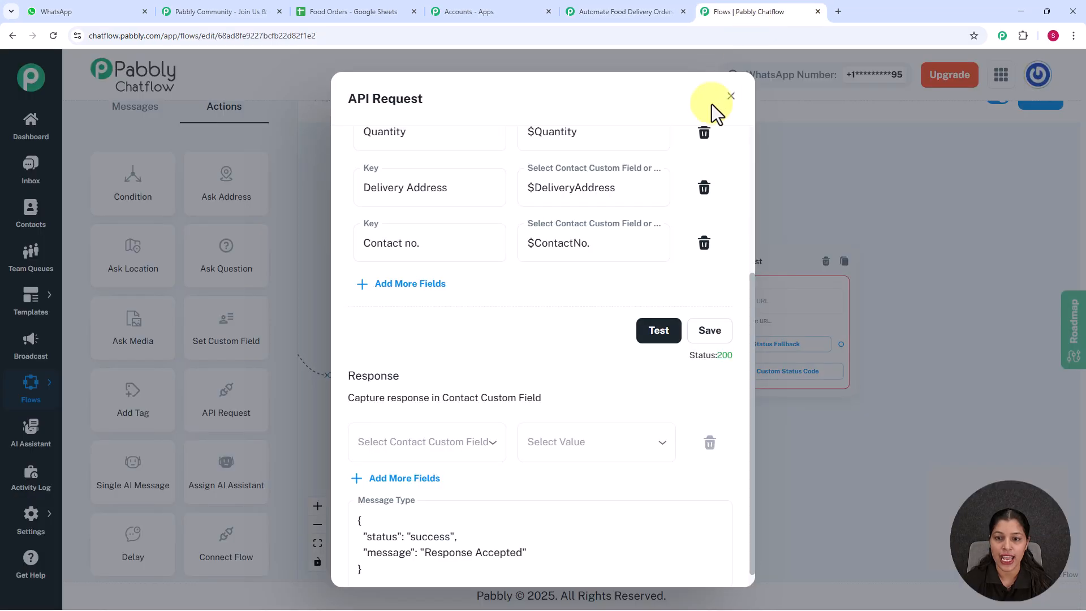
pyautogui.click(709, 332)
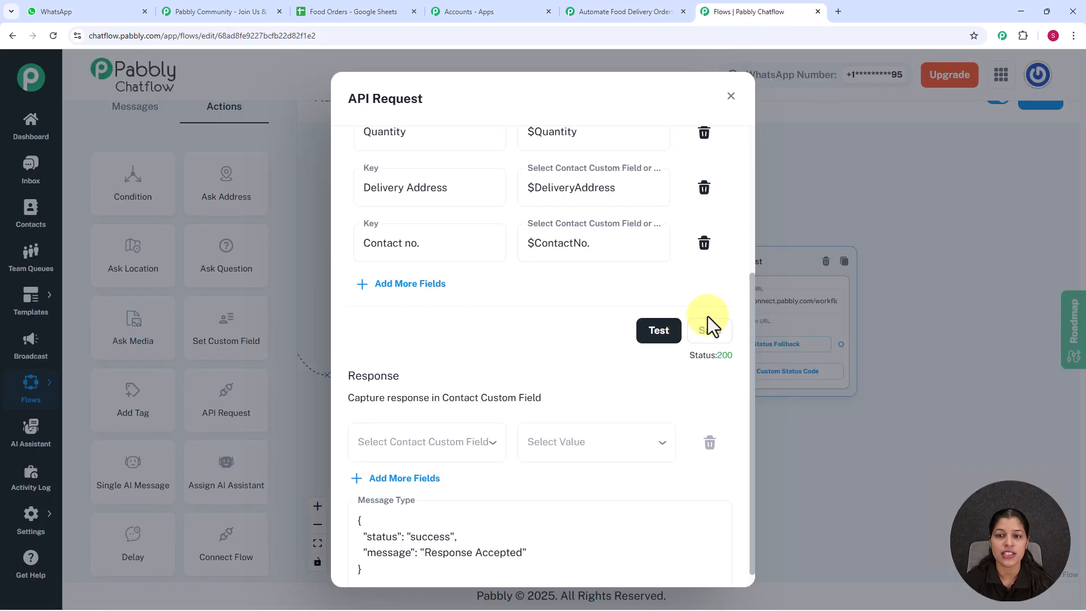
pyautogui.click(731, 99)
# Add a Text Button block connected to the API Request block's Status Fallback output and position it beside that block
pyautogui.scroll(-3, 753, 209)
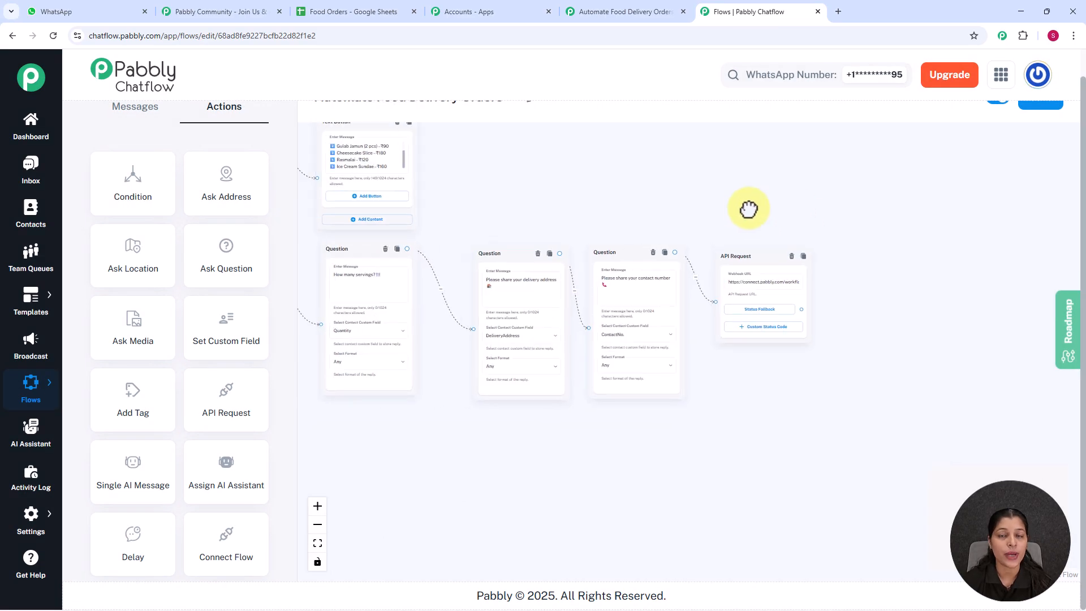
pyautogui.moveTo(748, 208); pyautogui.dragTo(653, 213)
pyautogui.scroll(4, 763, 215)
pyautogui.moveTo(716, 309); pyautogui.dragTo(723, 198)
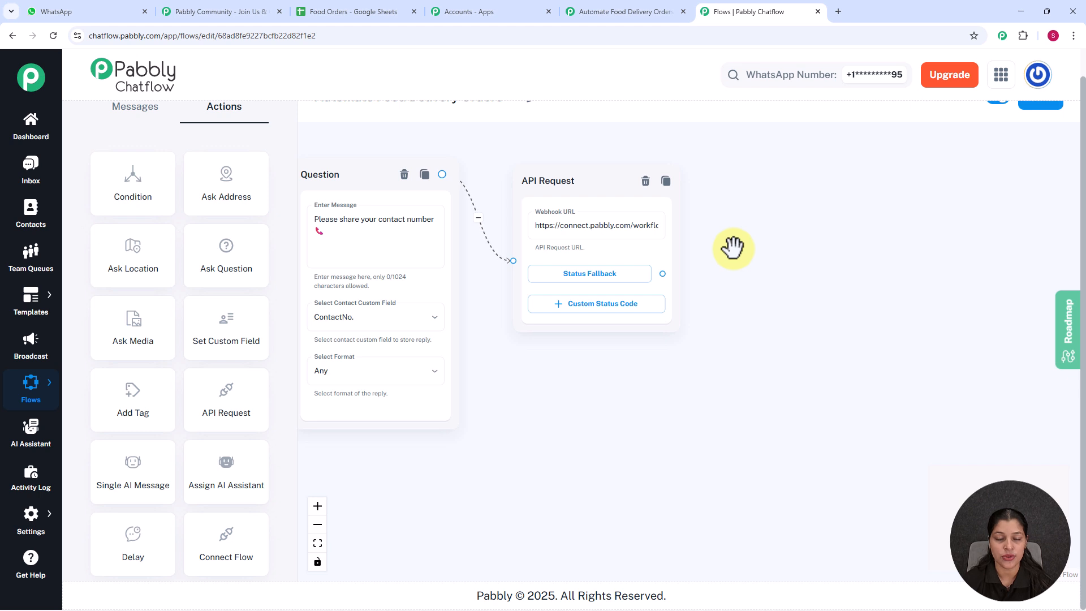
pyautogui.scroll(2, 679, 266)
pyautogui.moveTo(656, 276); pyautogui.dragTo(768, 194)
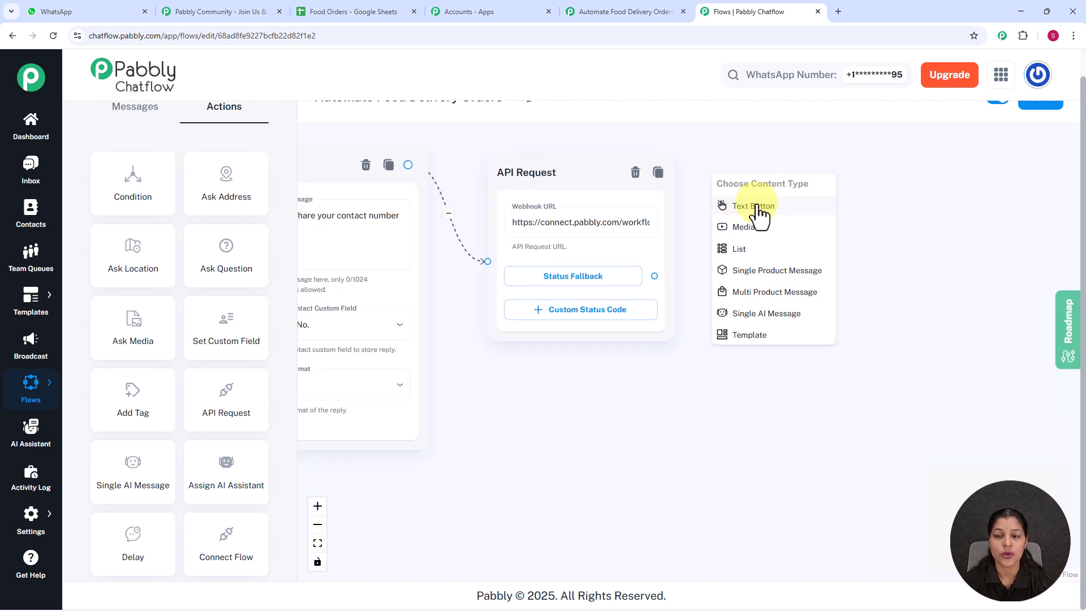
pyautogui.click(730, 207)
pyautogui.moveTo(765, 194); pyautogui.dragTo(782, 171)
# Enter "✅ Your order of *$ItemName* x *$Quantity* is confirmed! Please make your Payment." as the new Text Button block's message
pyautogui.click(783, 214)
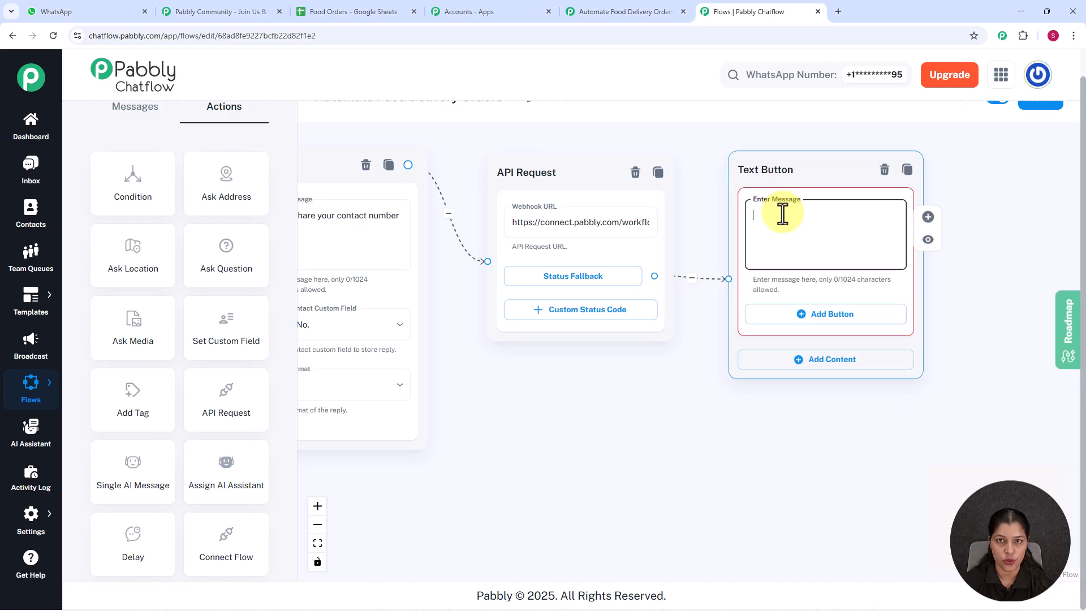
pyautogui.write('✅ Your order of *$ItemName* x *$Quantity* is confirmed! Please make your Payment.')
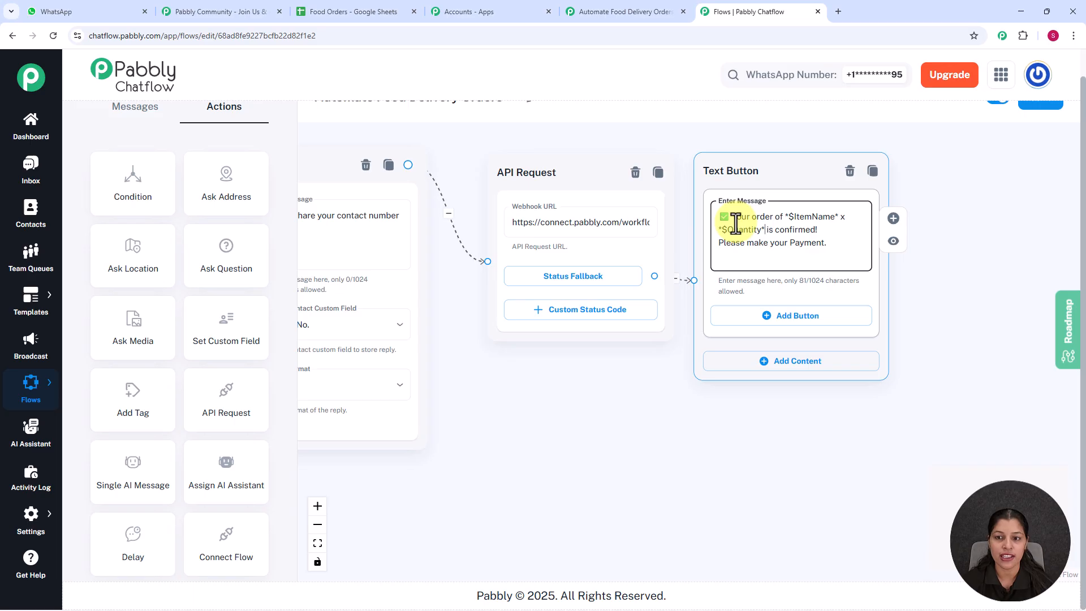
pyautogui.scroll(1, 761, 230)
pyautogui.click(764, 229)
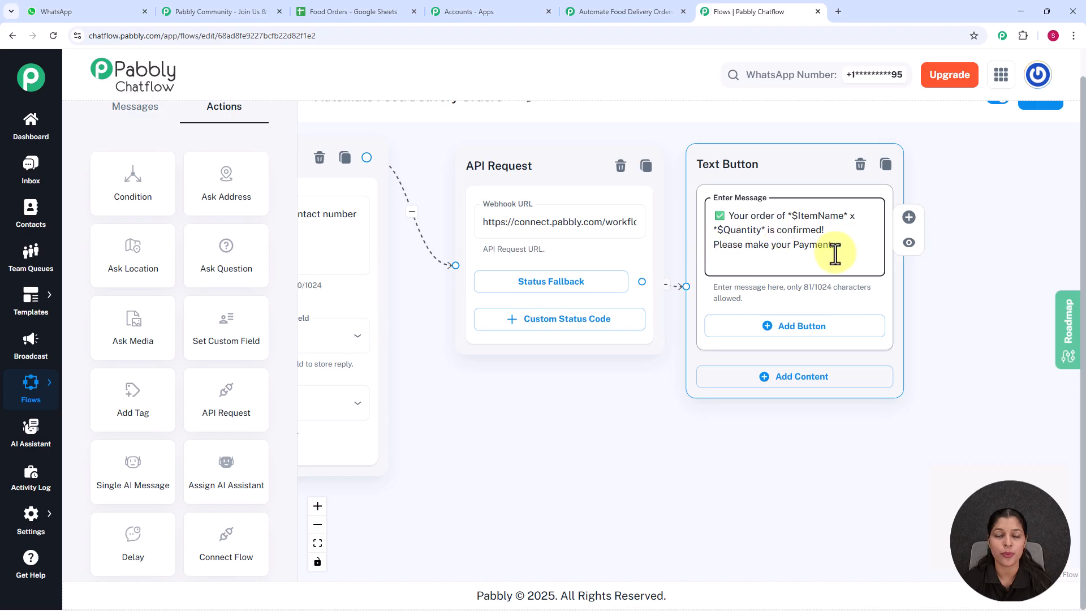
pyautogui.scroll(-1, 921, 274)
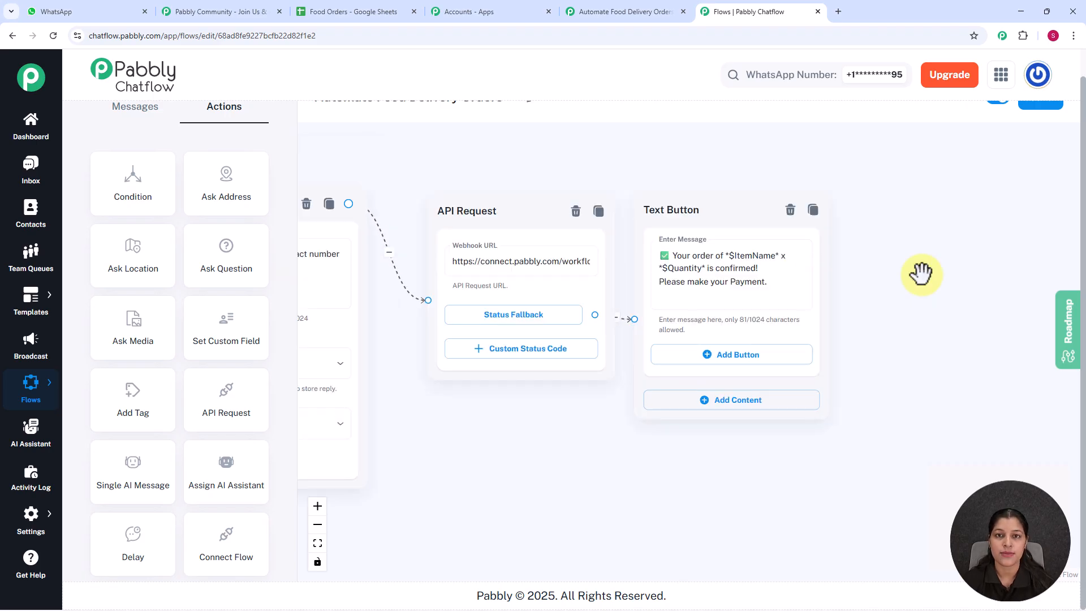
# Add a button labelled "Pay Now 💵" to the order confirmation Text Button block
pyautogui.click(744, 358)
pyautogui.click(738, 365)
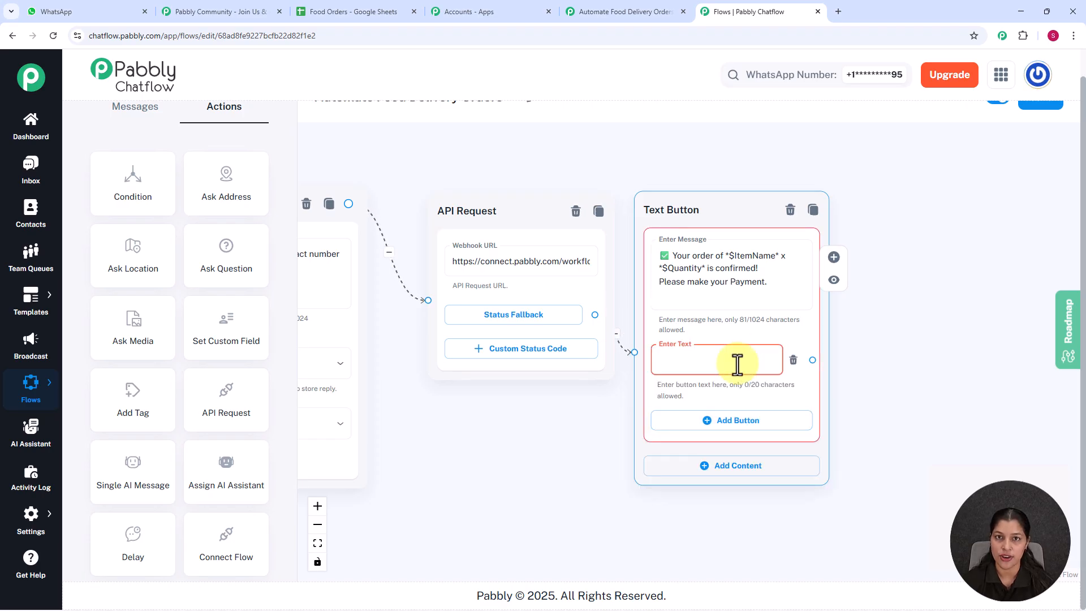
pyautogui.write('Pay Now 💵')
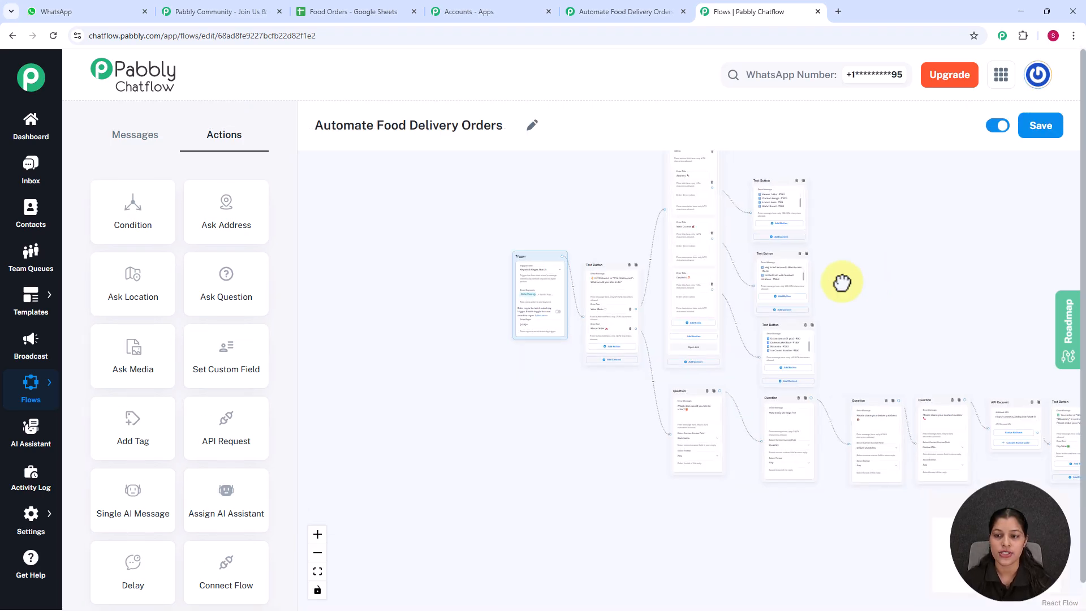
# Look over the complete Automate Food Delivery Orders flow and save it
pyautogui.moveTo(841, 284); pyautogui.dragTo(772, 325)
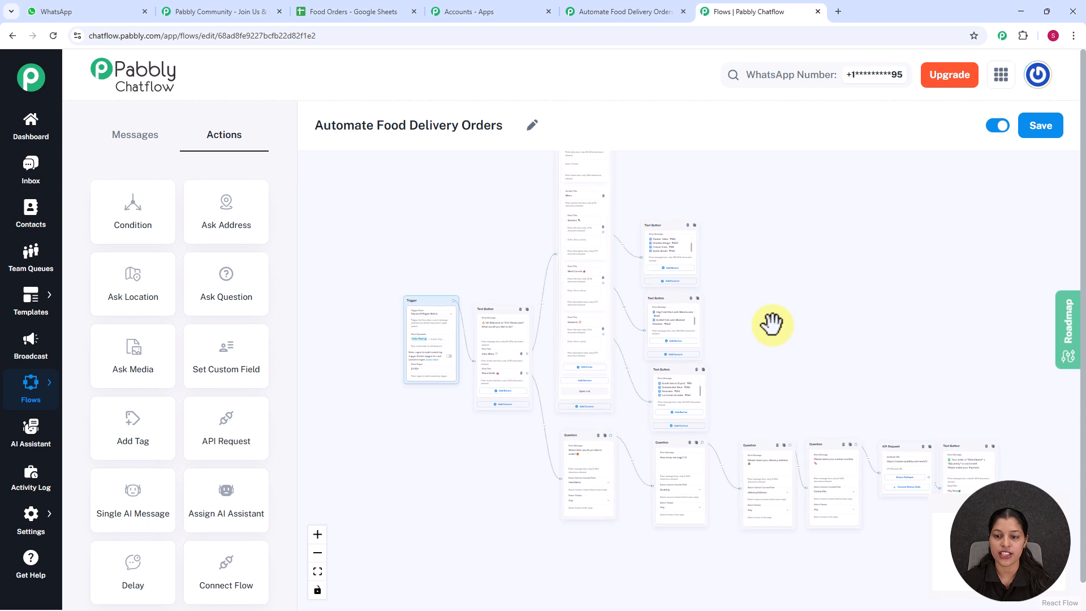
pyautogui.moveTo(790, 281); pyautogui.dragTo(800, 354)
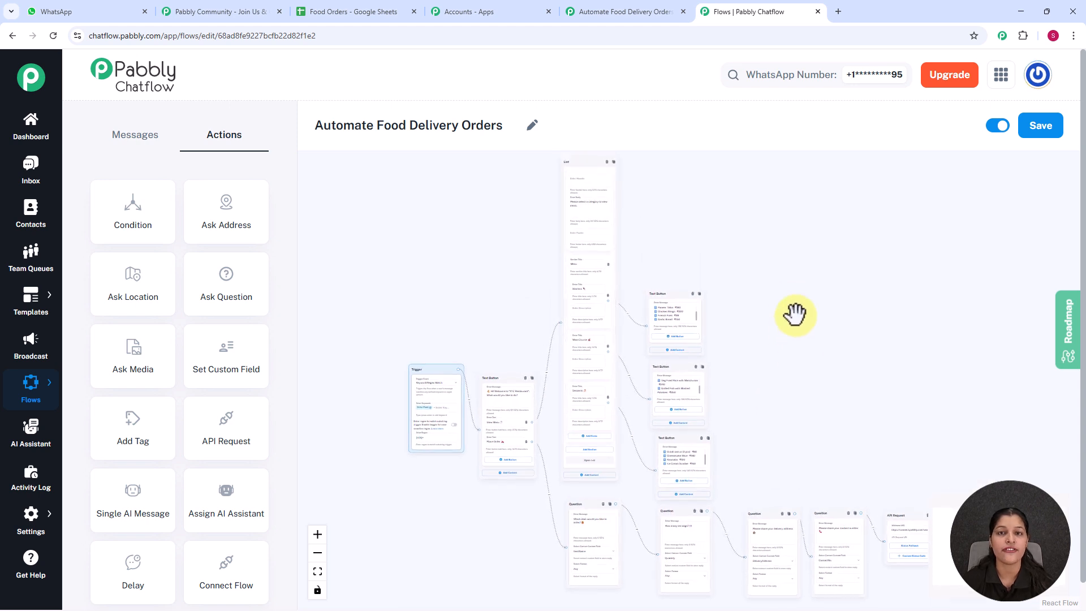
pyautogui.click(1040, 126)
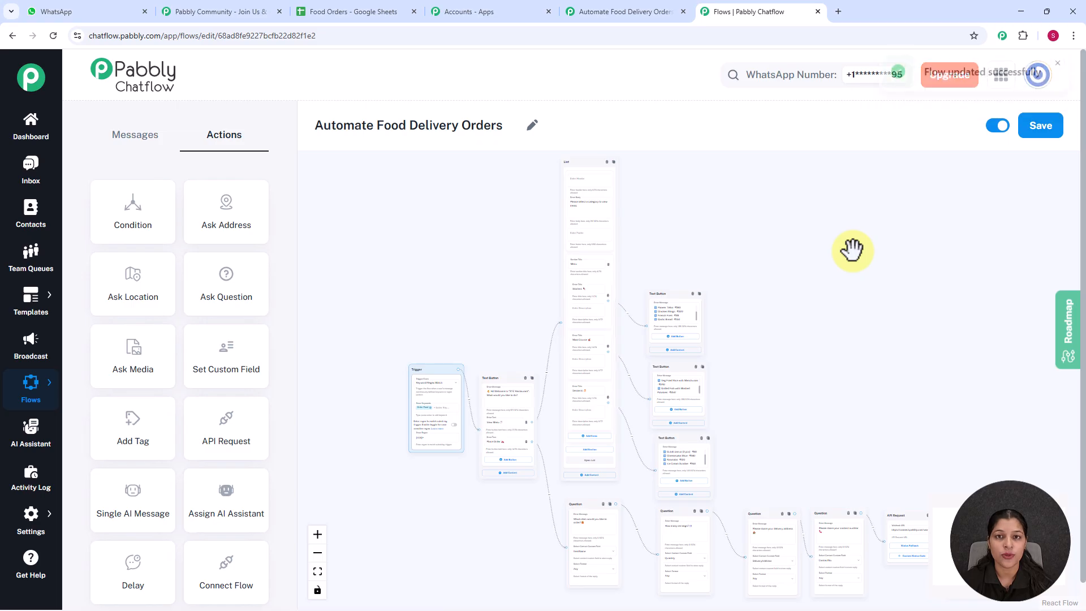
# Open the Inbox conversation containing the Order food message and examine the bot's replies and the customer's View Menu selections
pyautogui.click(34, 176)
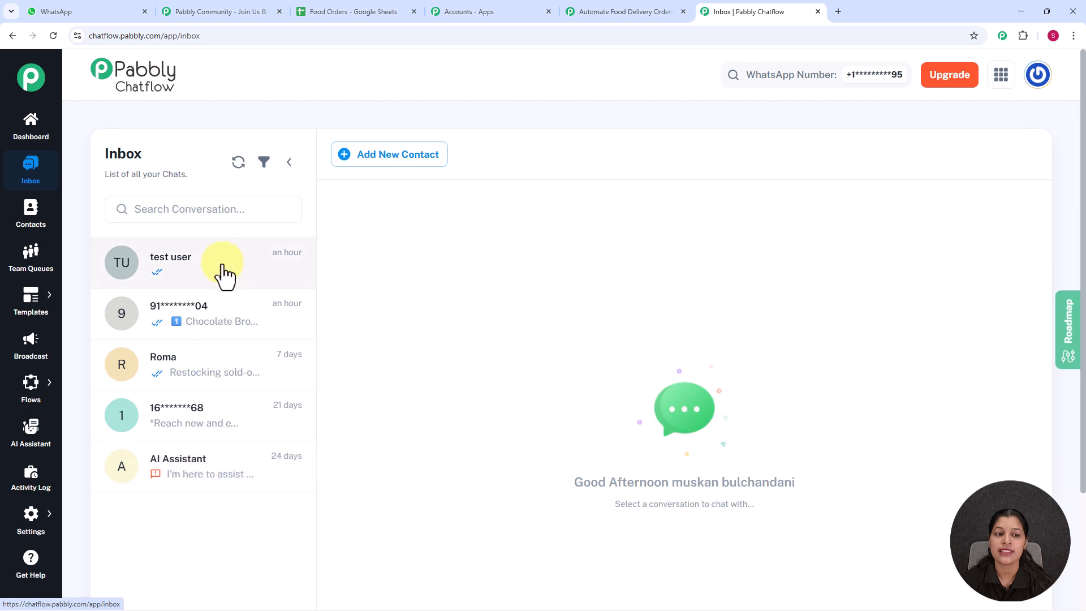
pyautogui.click(238, 318)
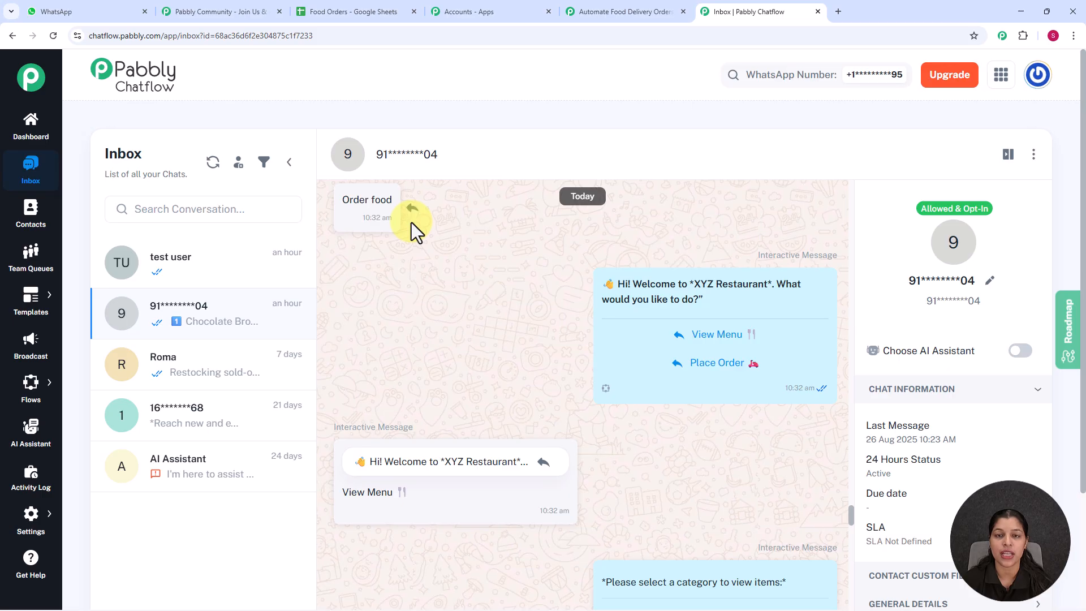
pyautogui.moveTo(715, 288)
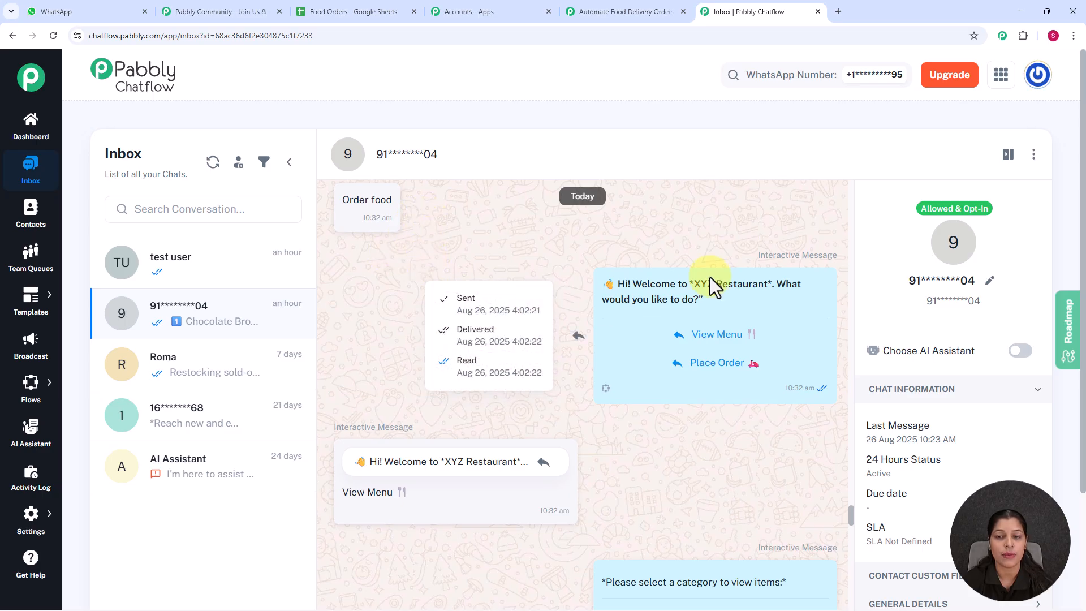
pyautogui.scroll(-2, 576, 287)
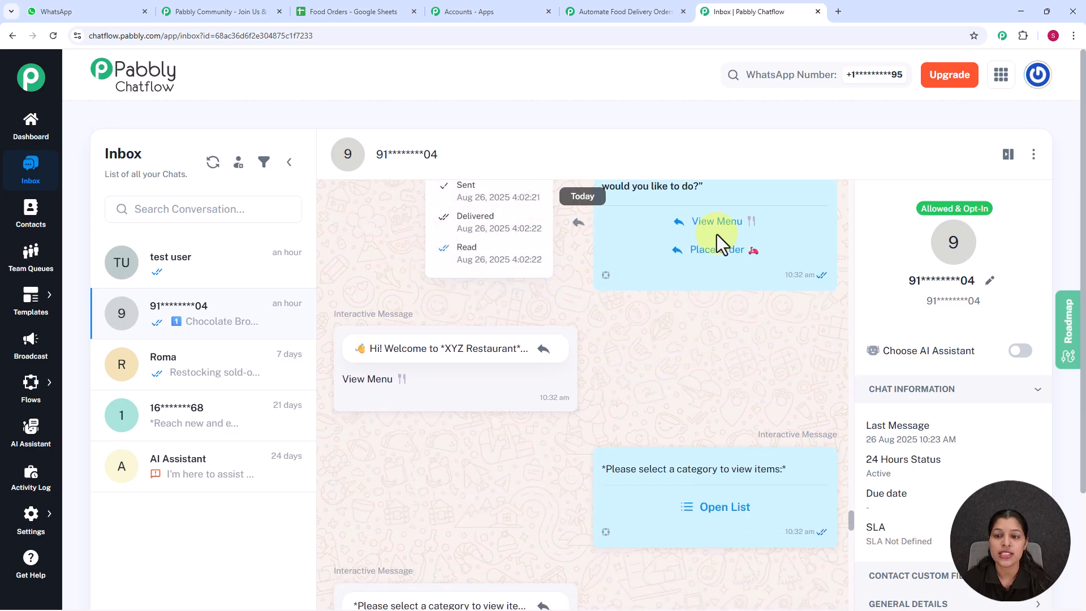
pyautogui.scroll(-2, 585, 330)
pyautogui.moveTo(649, 302)
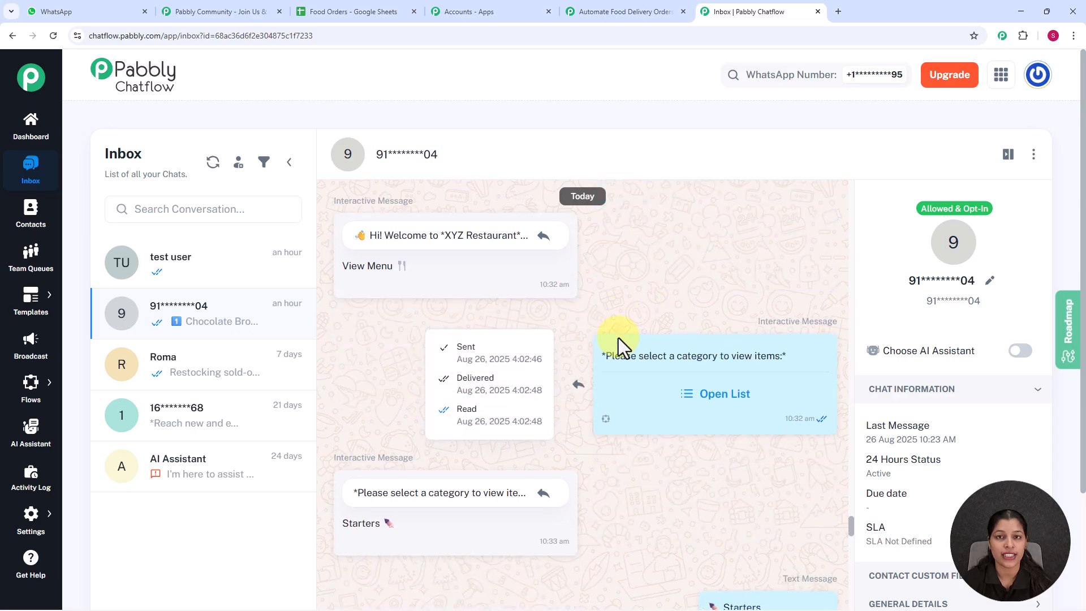